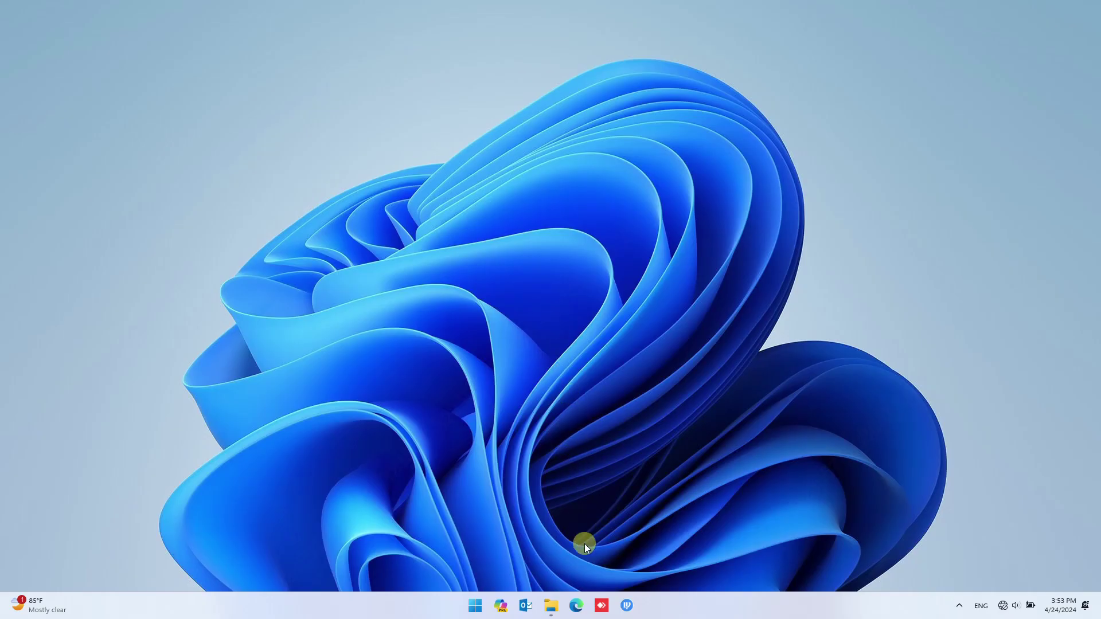
Step: Launch Microsoft Edge and load the NVR login page at 192.168.0.253
{"action": "left_click", "coordinate": [578, 603]}
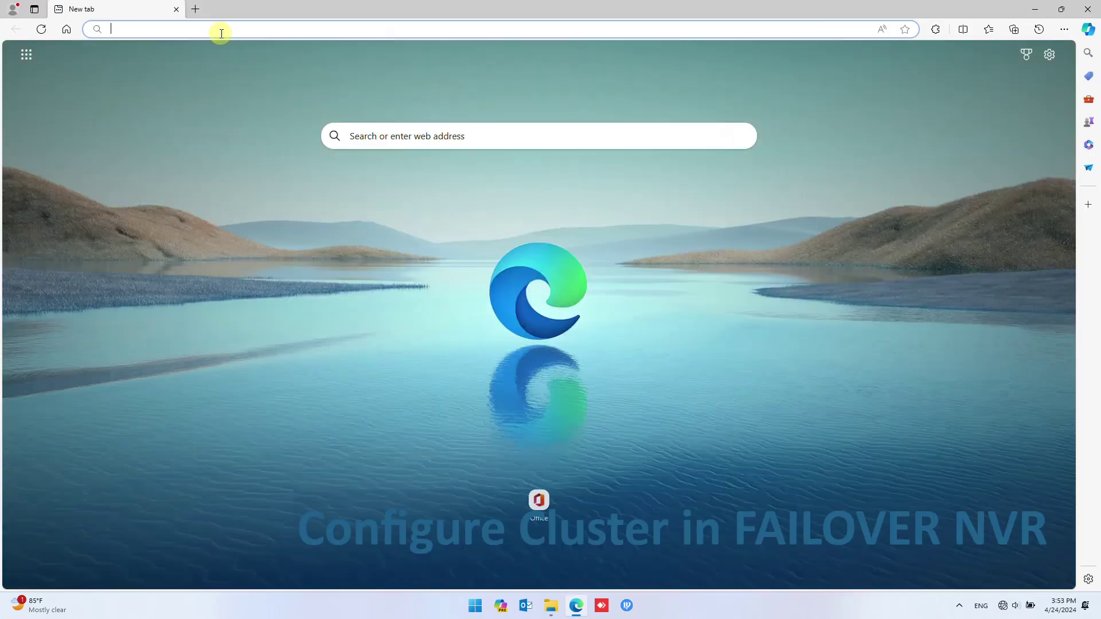
{"action": "type", "text": "192.168."}
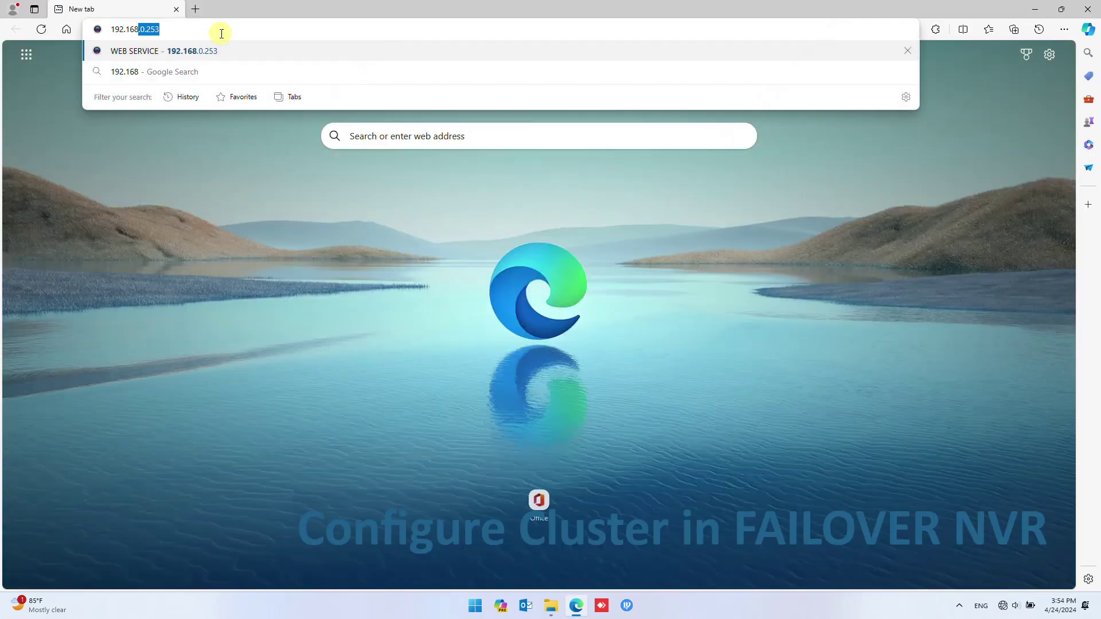
{"action": "type", "text": "0.253"}
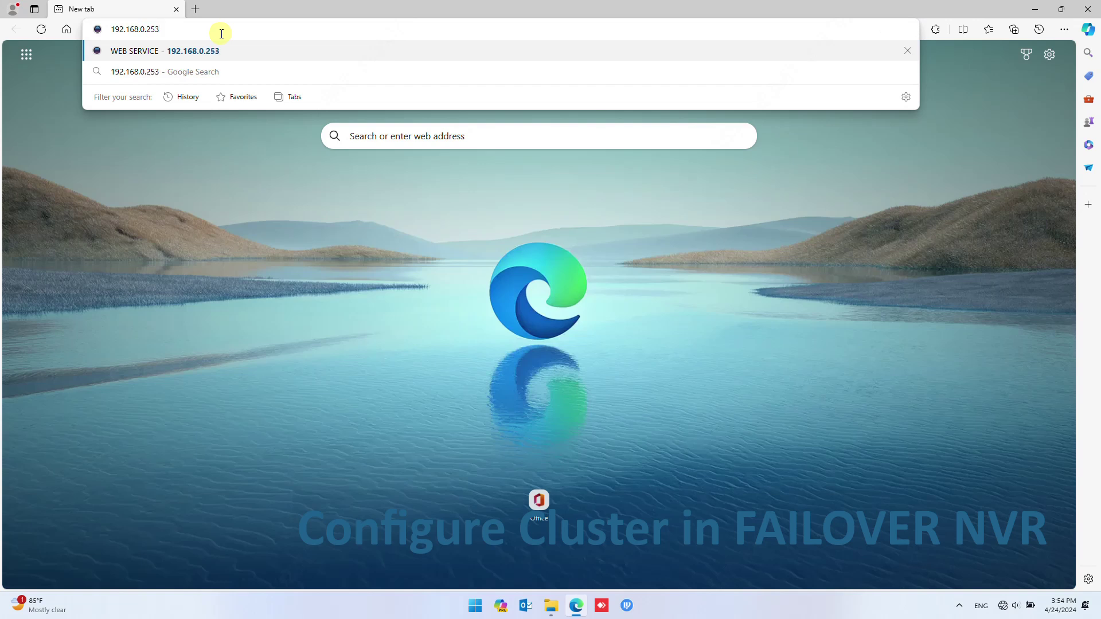
{"action": "key", "text": "Return"}
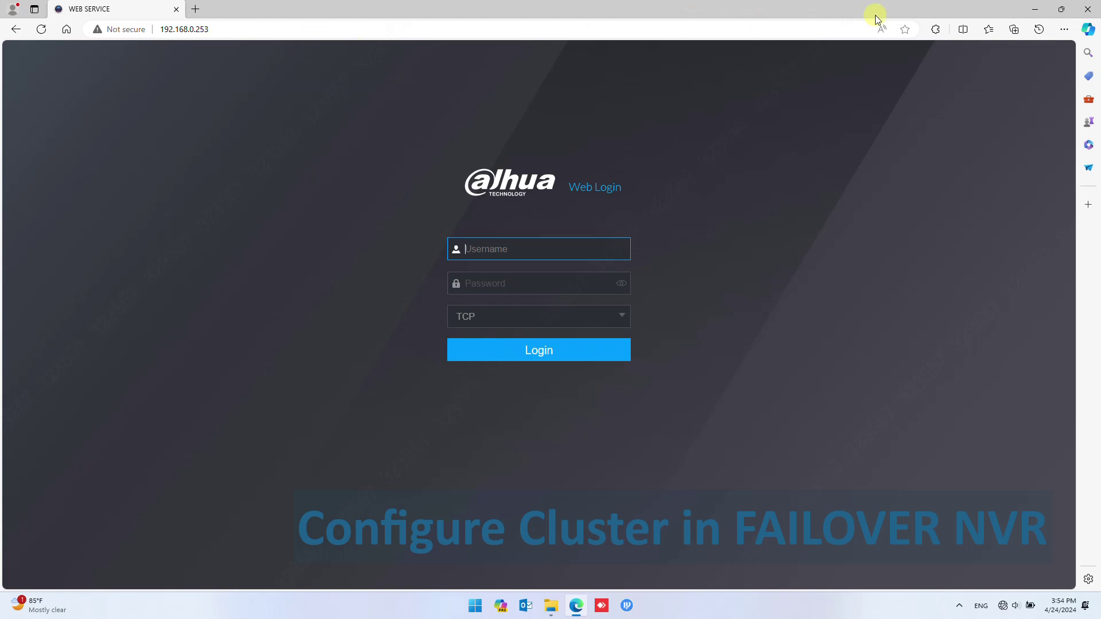
{"action": "left_click", "coordinate": [1064, 29]}
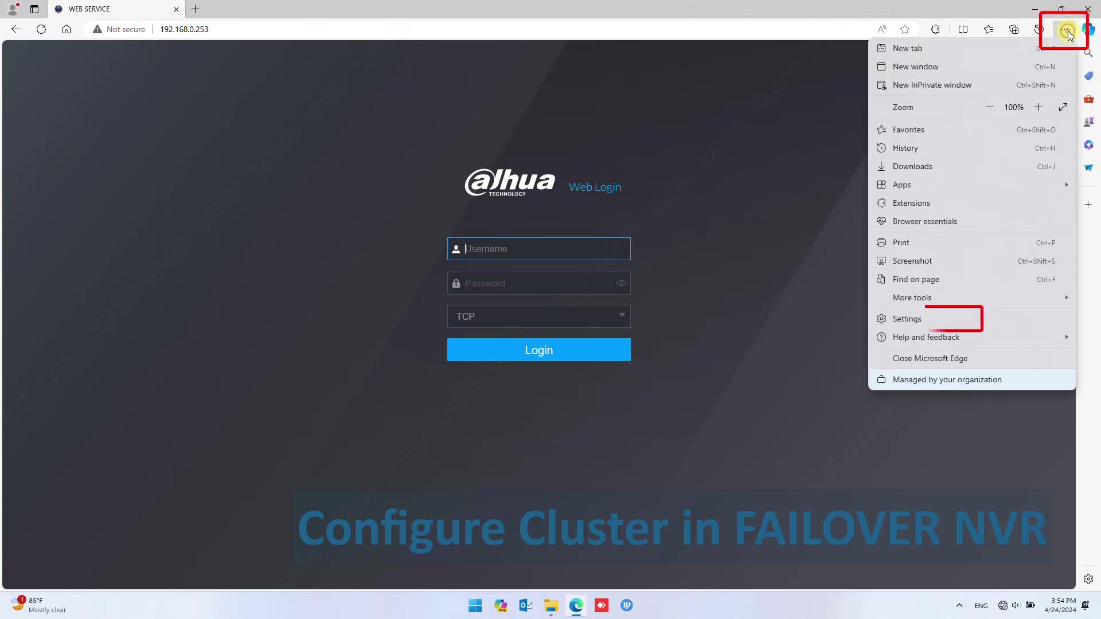
Step: Set Edge's Internet Explorer mode reload option to Allow, restart Edge, and close Settings
{"action": "left_click", "coordinate": [992, 317]}
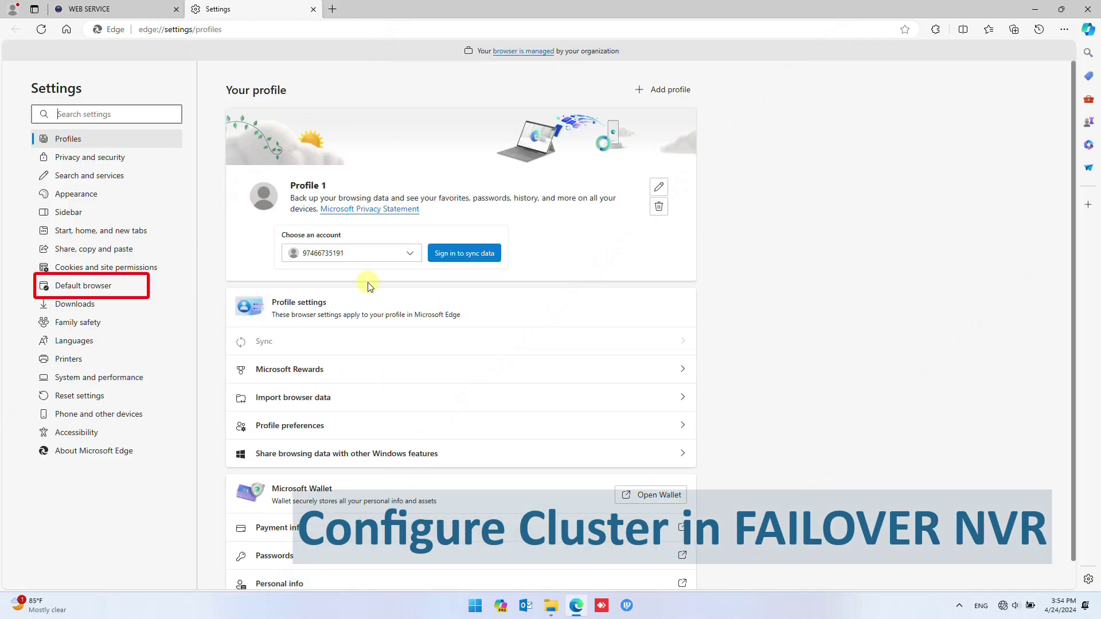
{"action": "left_click", "coordinate": [127, 287]}
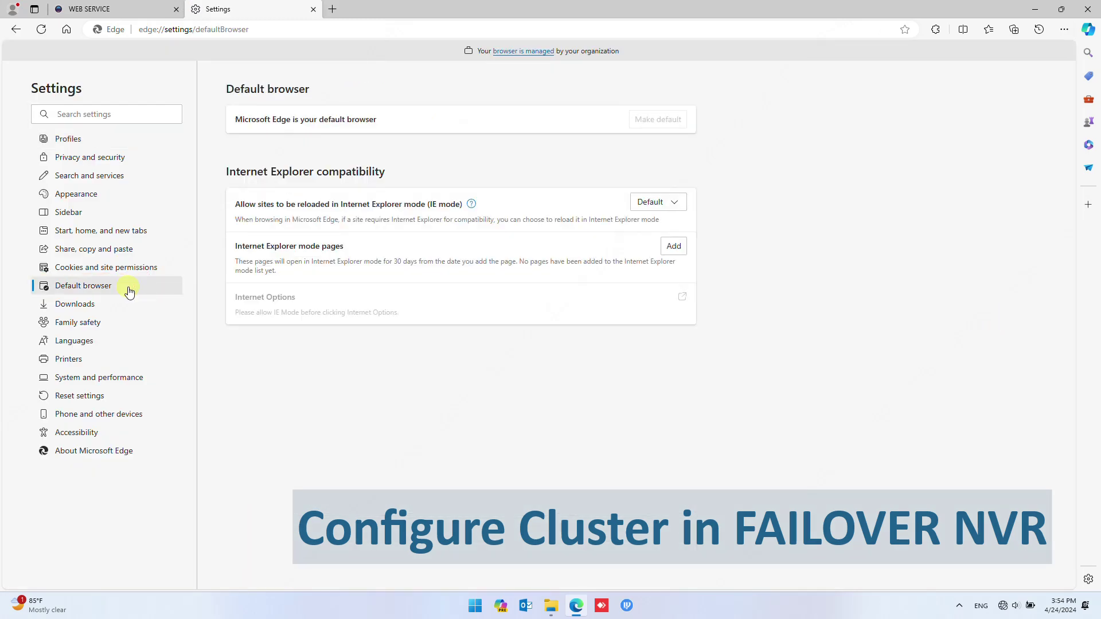
{"action": "left_click", "coordinate": [633, 210]}
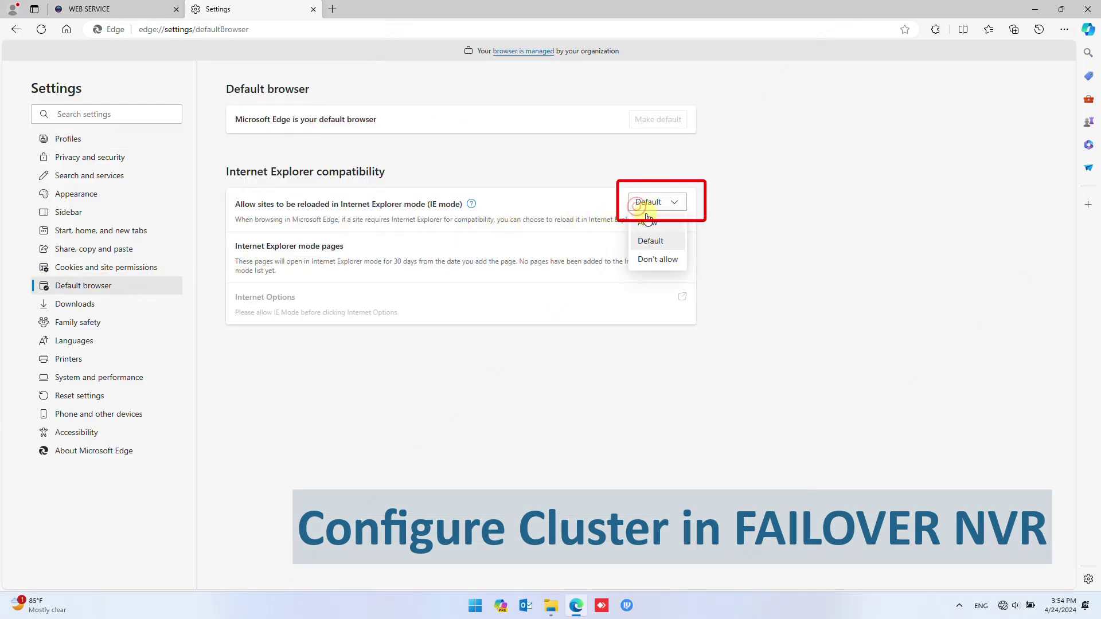
{"action": "left_click", "coordinate": [653, 225]}
{"action": "left_click", "coordinate": [658, 243]}
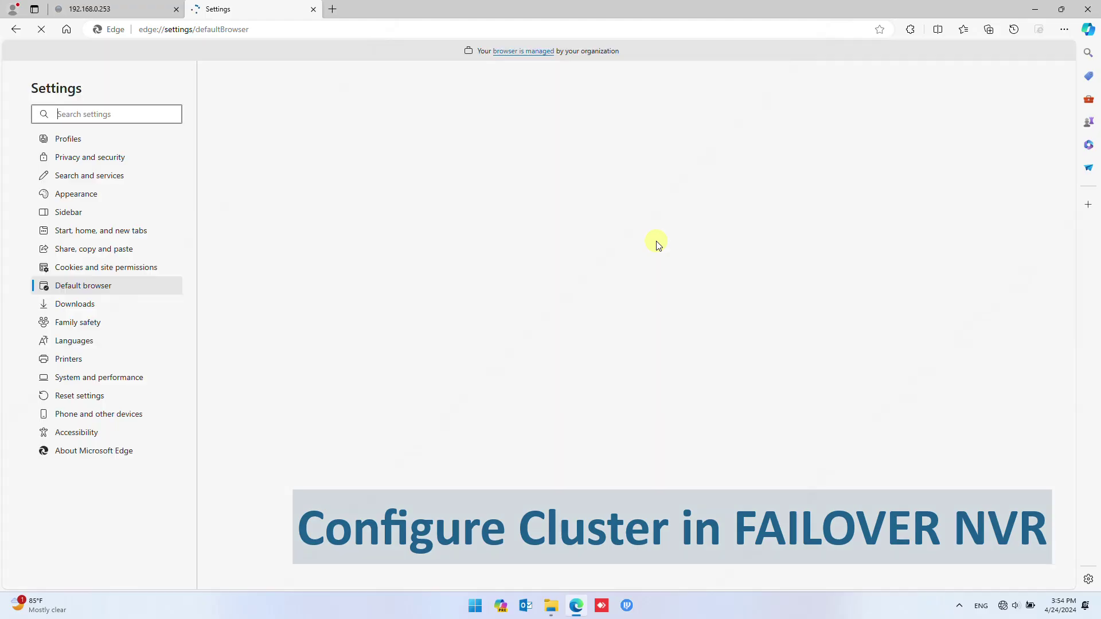
{"action": "middle_click", "coordinate": [251, 13]}
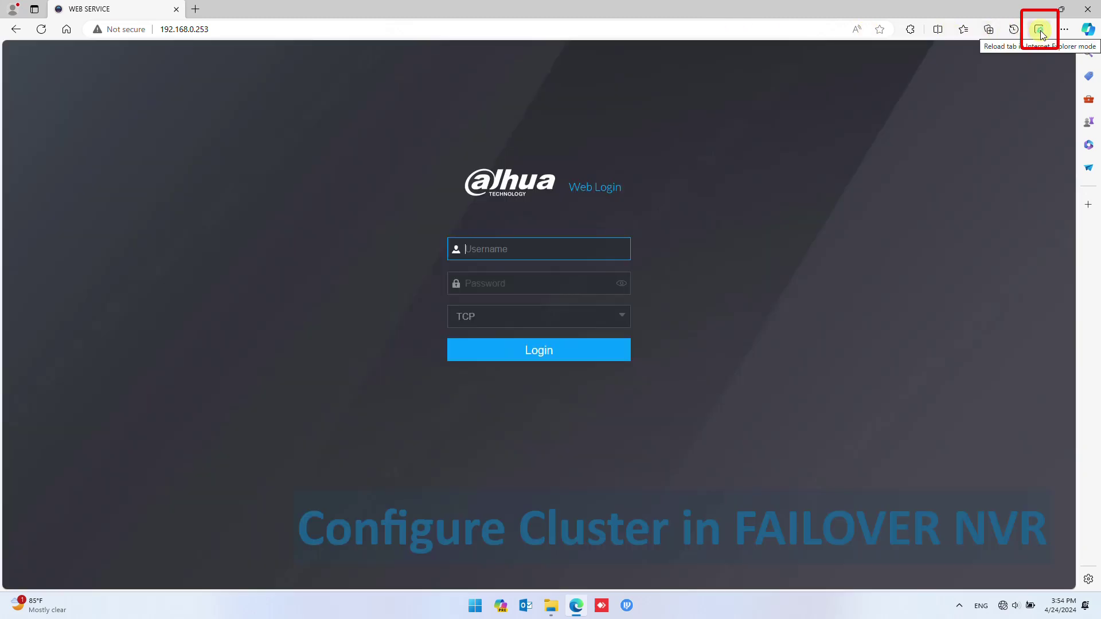
Step: Reload the NVR page in Internet Explorer mode and log in with the admin account
{"action": "left_click", "coordinate": [1040, 30]}
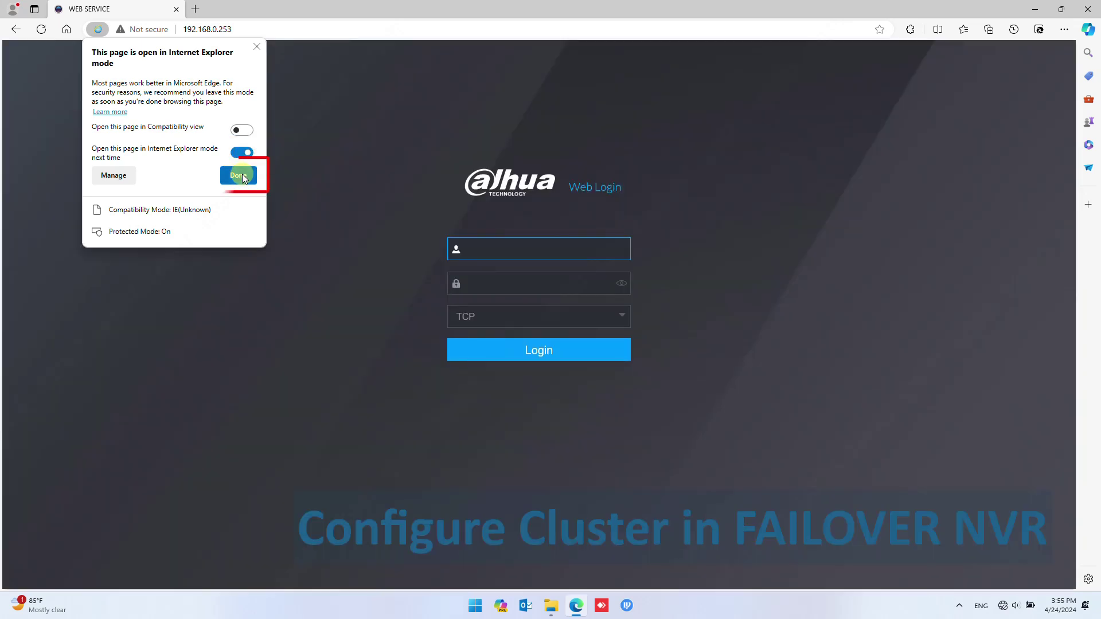
{"action": "left_click", "coordinate": [242, 174]}
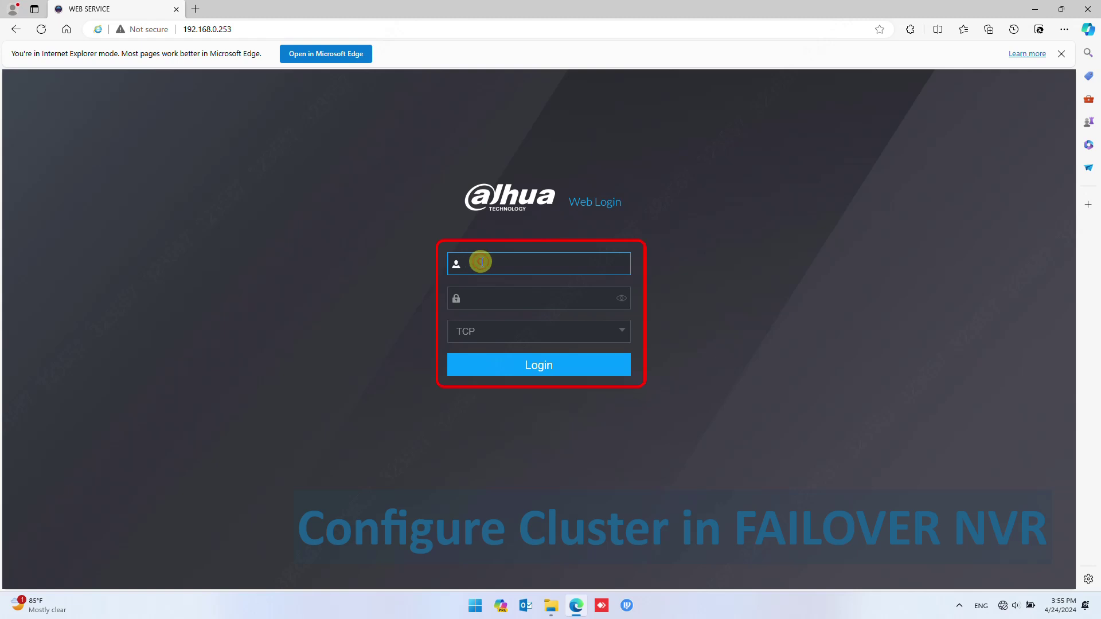
{"action": "left_click", "coordinate": [483, 263]}
{"action": "type", "text": "admin"}
{"action": "key", "text": "Tab"}
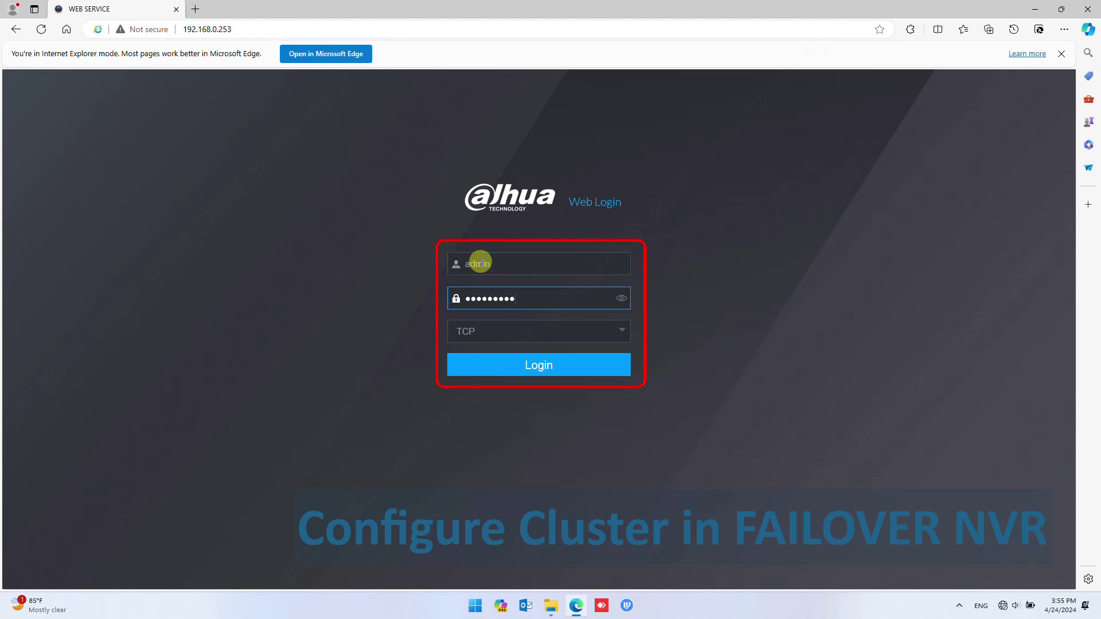
{"action": "left_click", "coordinate": [537, 366]}
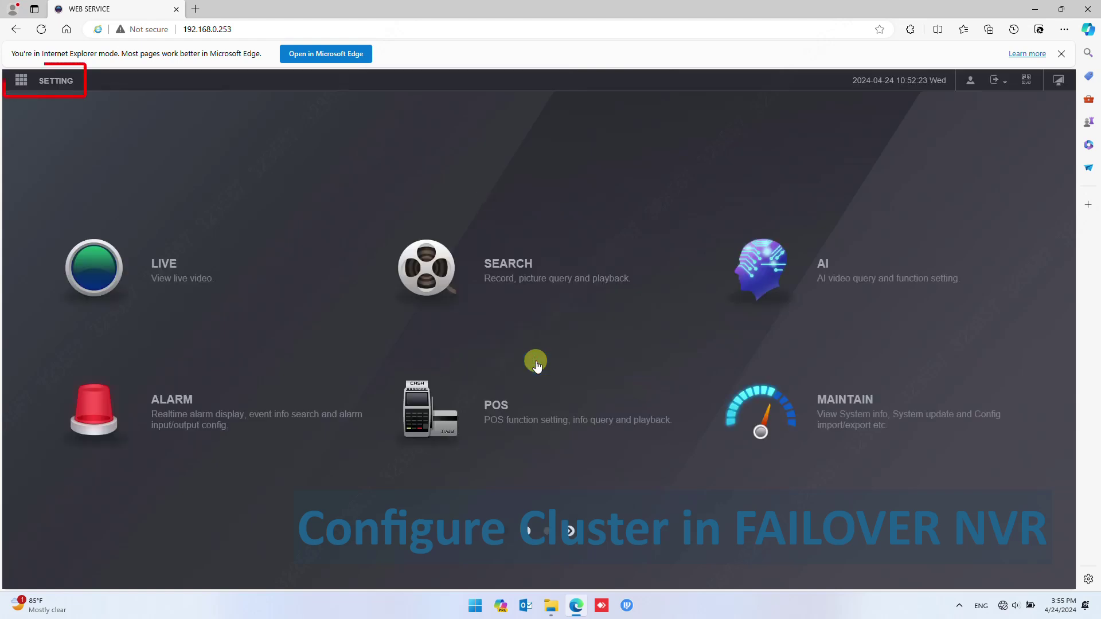
Step: Go to the Cluster Service sub device list and begin a manual add
{"action": "left_click", "coordinate": [13, 86]}
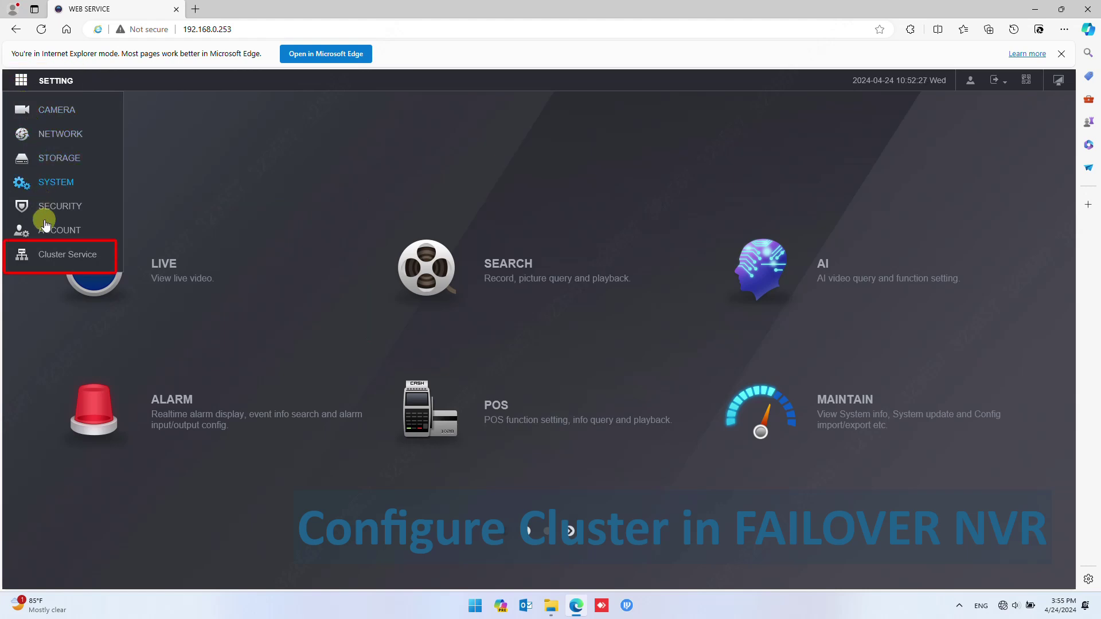
{"action": "left_click", "coordinate": [52, 256]}
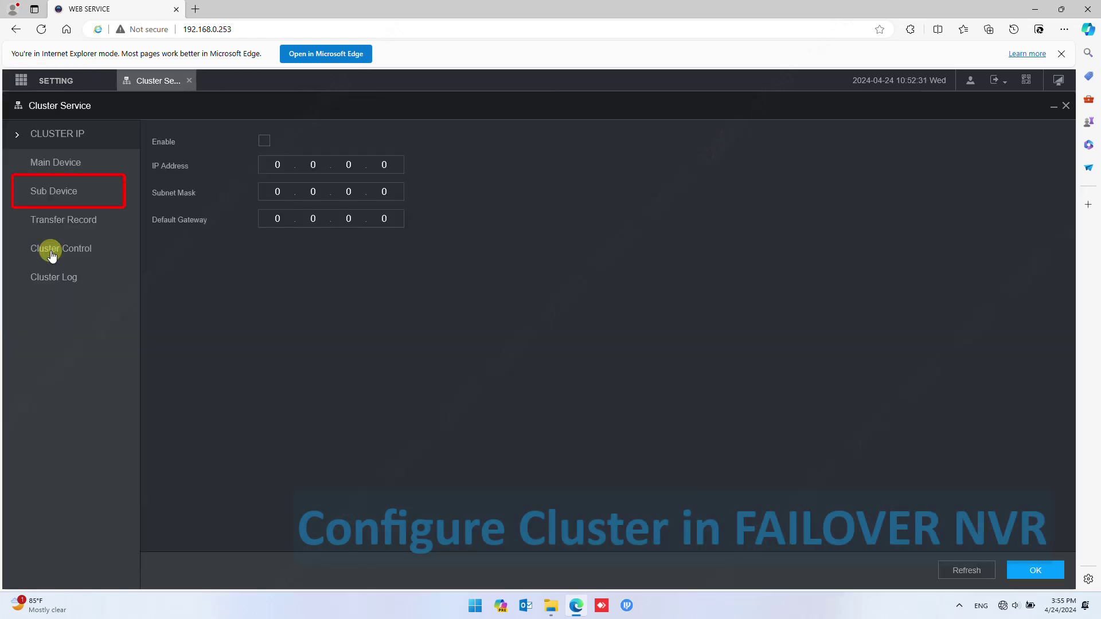
{"action": "left_click", "coordinate": [57, 190]}
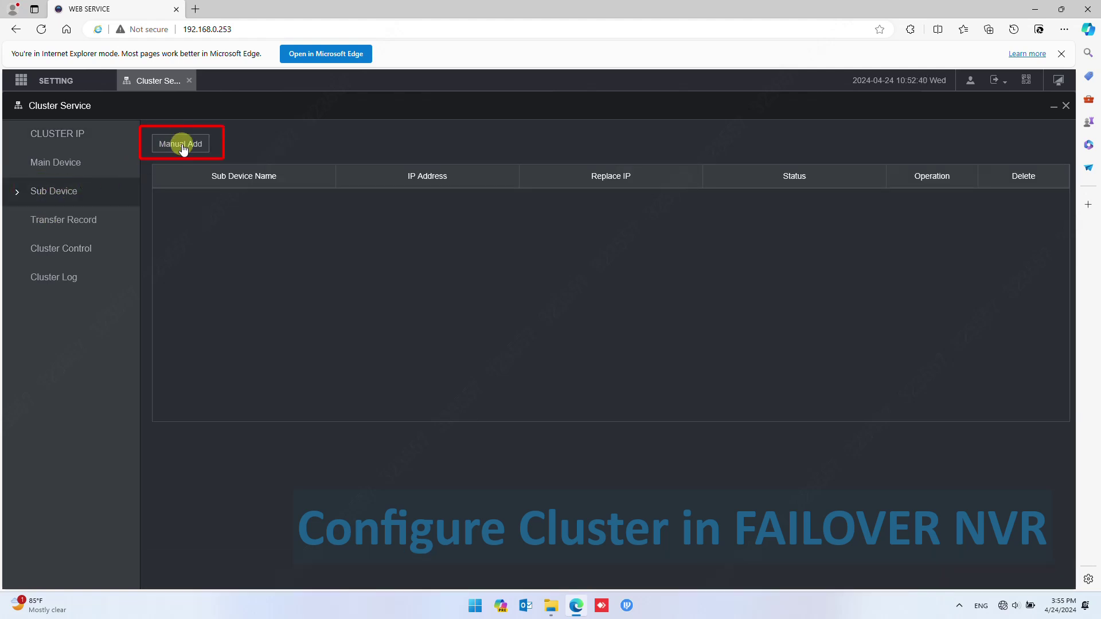
{"action": "left_click", "coordinate": [182, 146]}
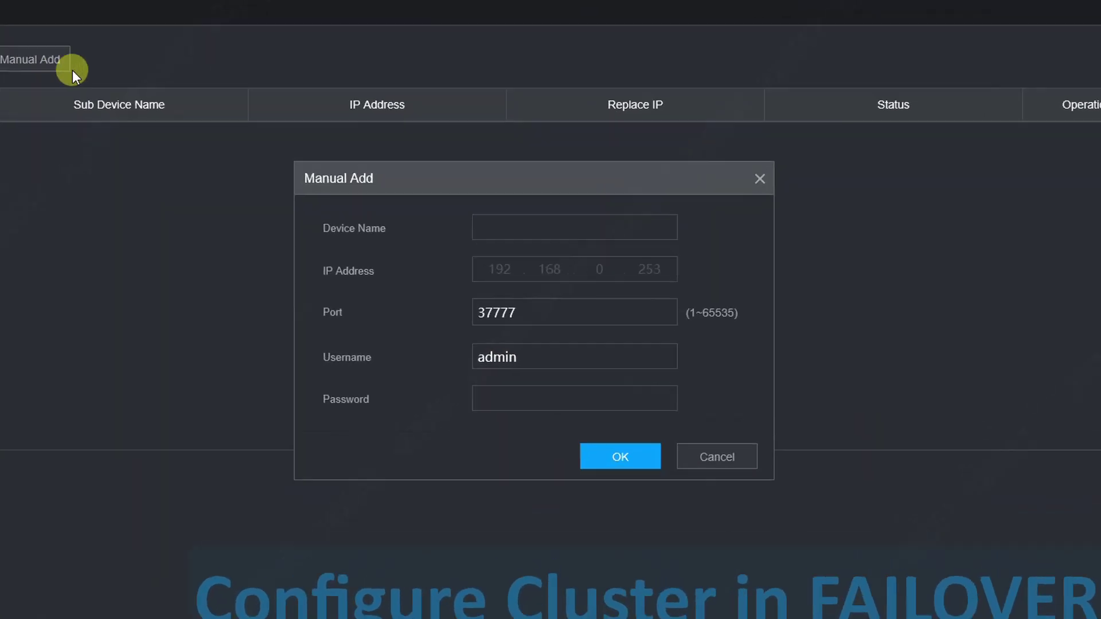
Step: Add the sub device named 'FAILOVER NVR' with its device password
{"action": "left_click", "coordinate": [511, 223]}
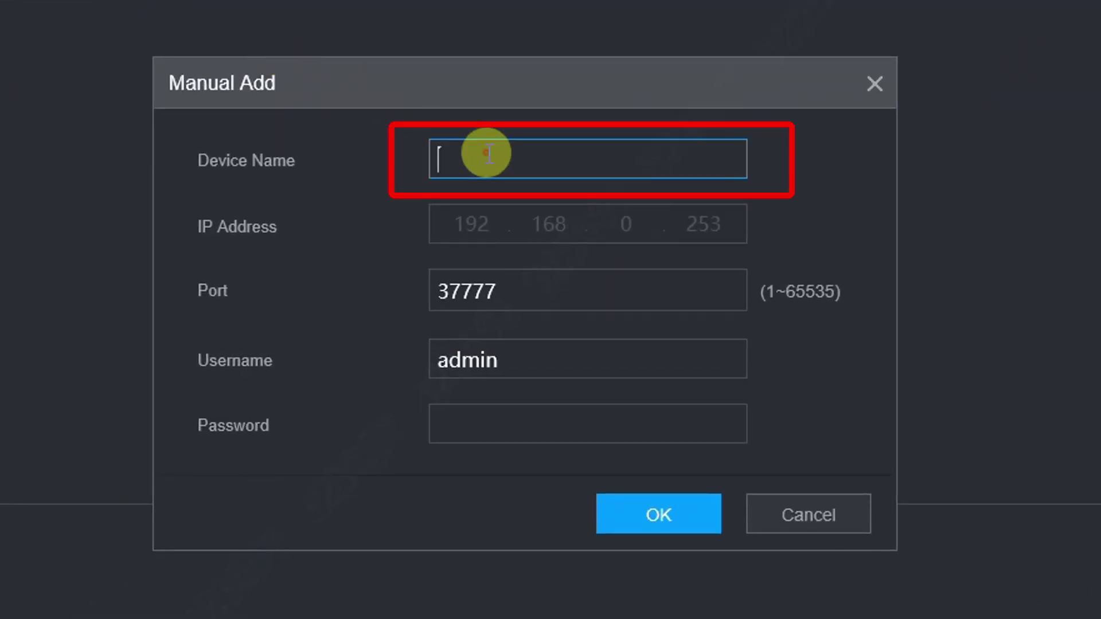
{"action": "type", "text": "FAILOVER"}
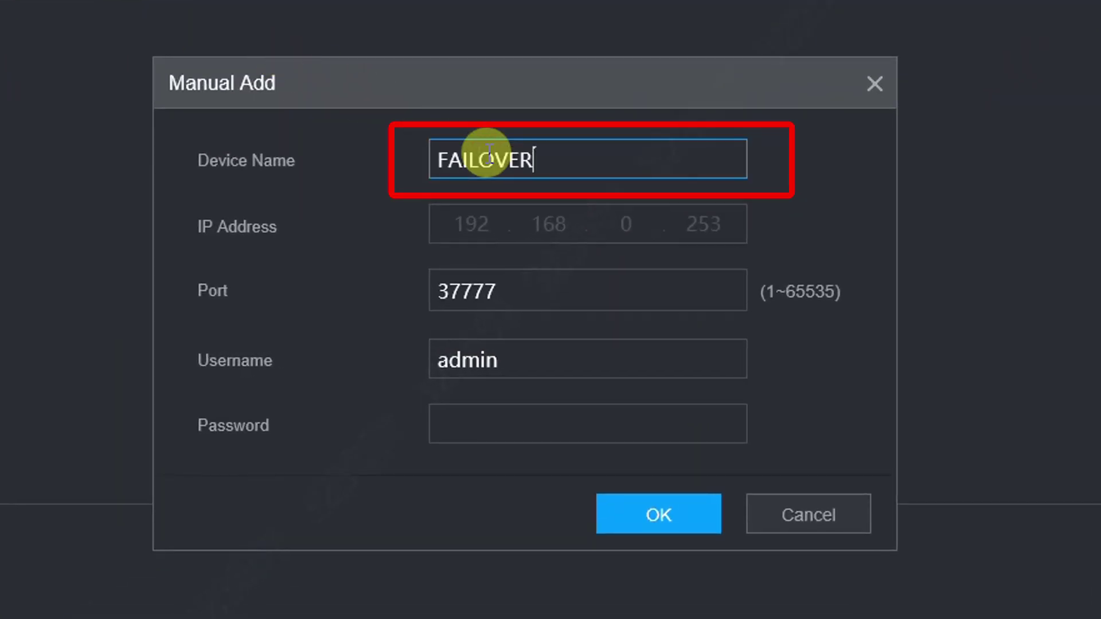
{"action": "type", "text": " NVR"}
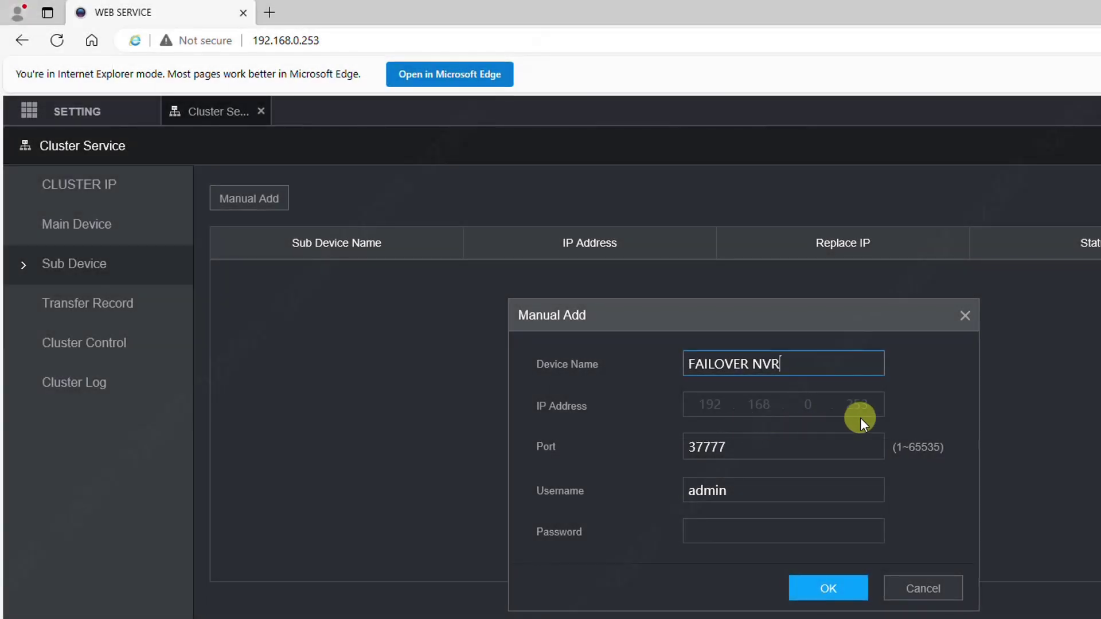
{"action": "left_click", "coordinate": [735, 531]}
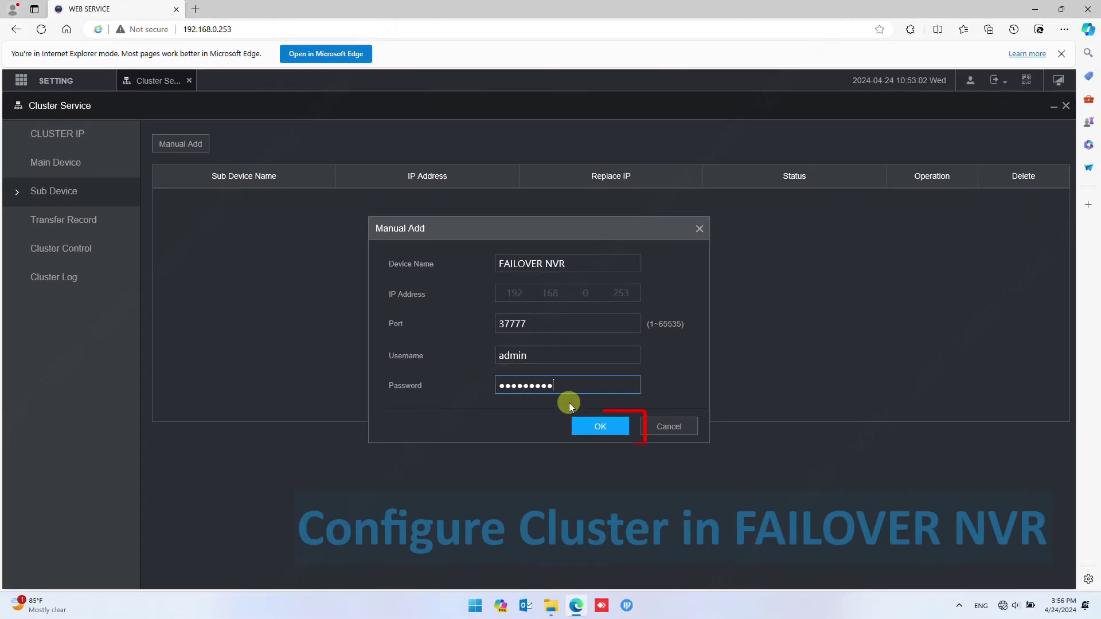
{"action": "left_click", "coordinate": [599, 426]}
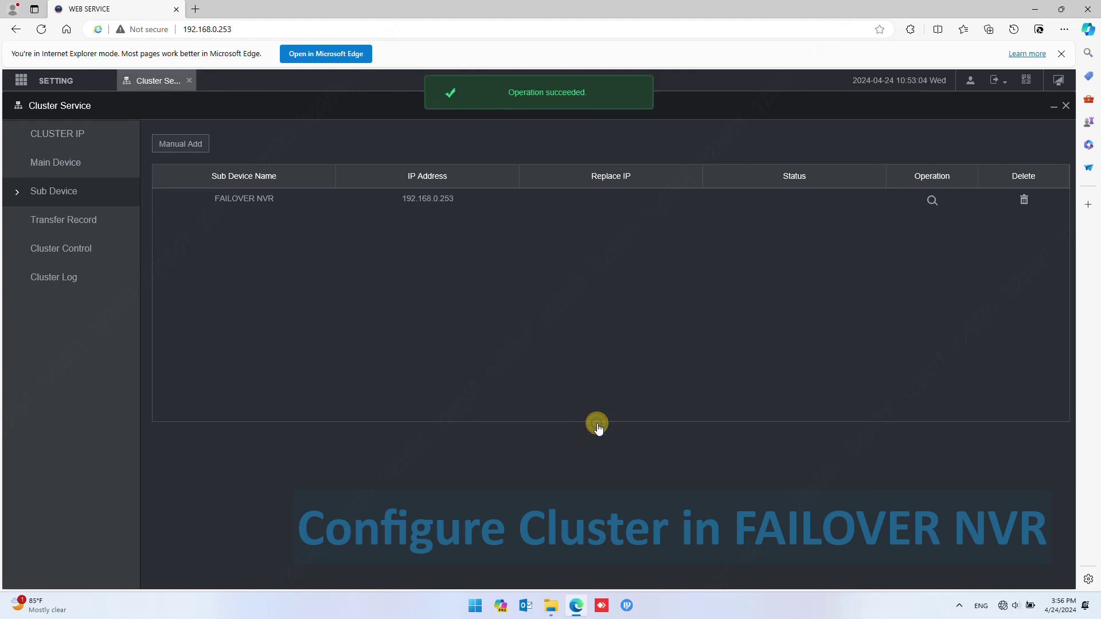
Step: Add main device NVR - 01 at 192.168.0.5 with its password
{"action": "left_click", "coordinate": [95, 164]}
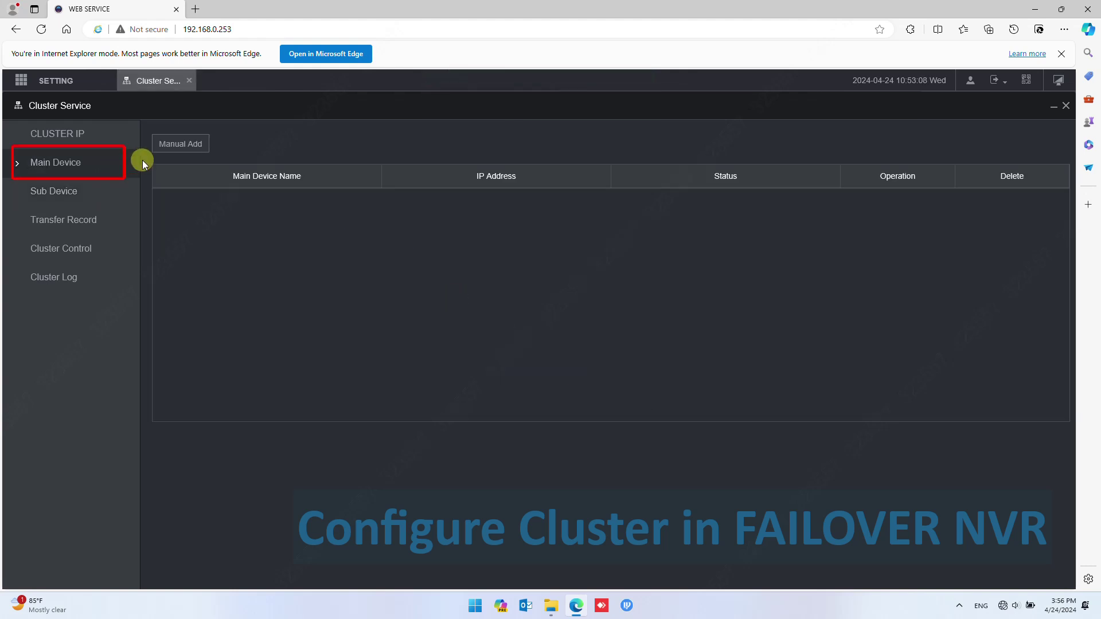
{"action": "left_click", "coordinate": [192, 150]}
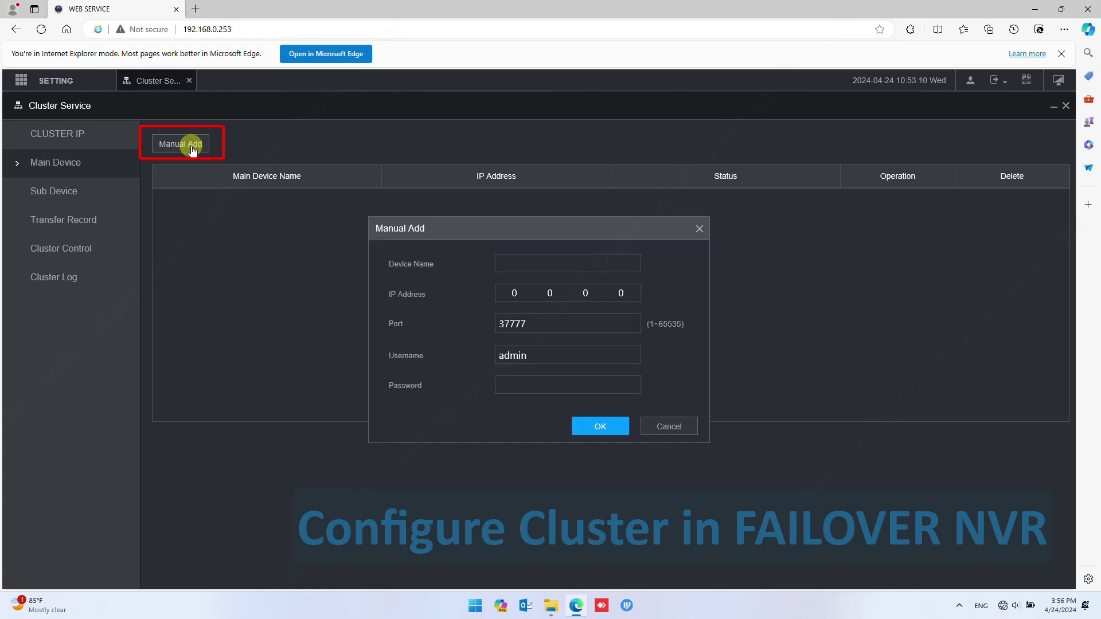
{"action": "left_click", "coordinate": [514, 264]}
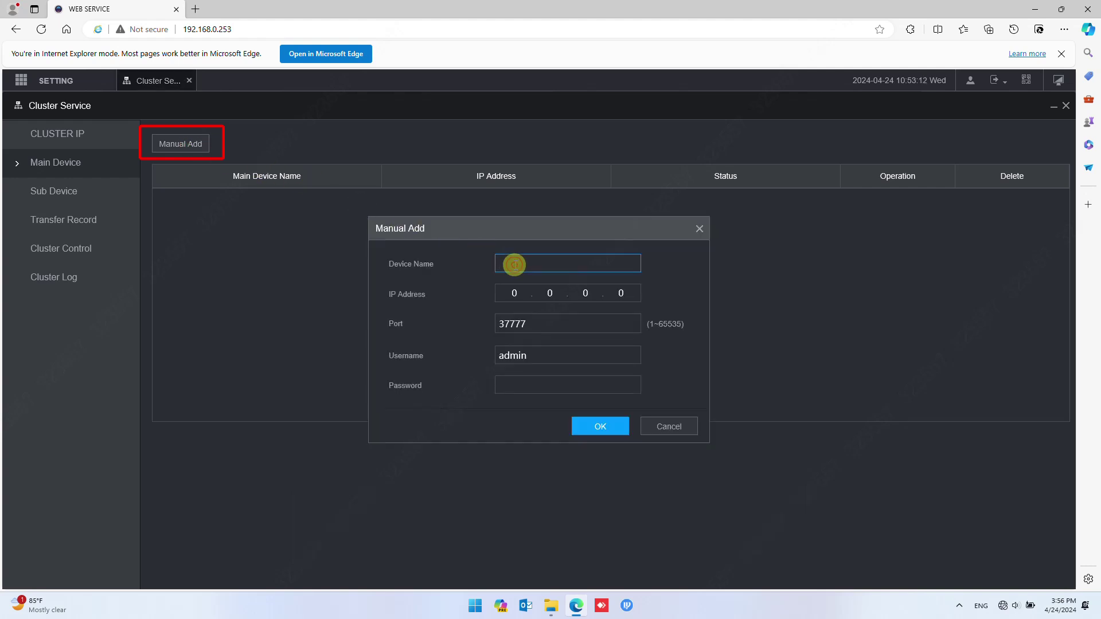
{"action": "type", "text": "NVR - 01"}
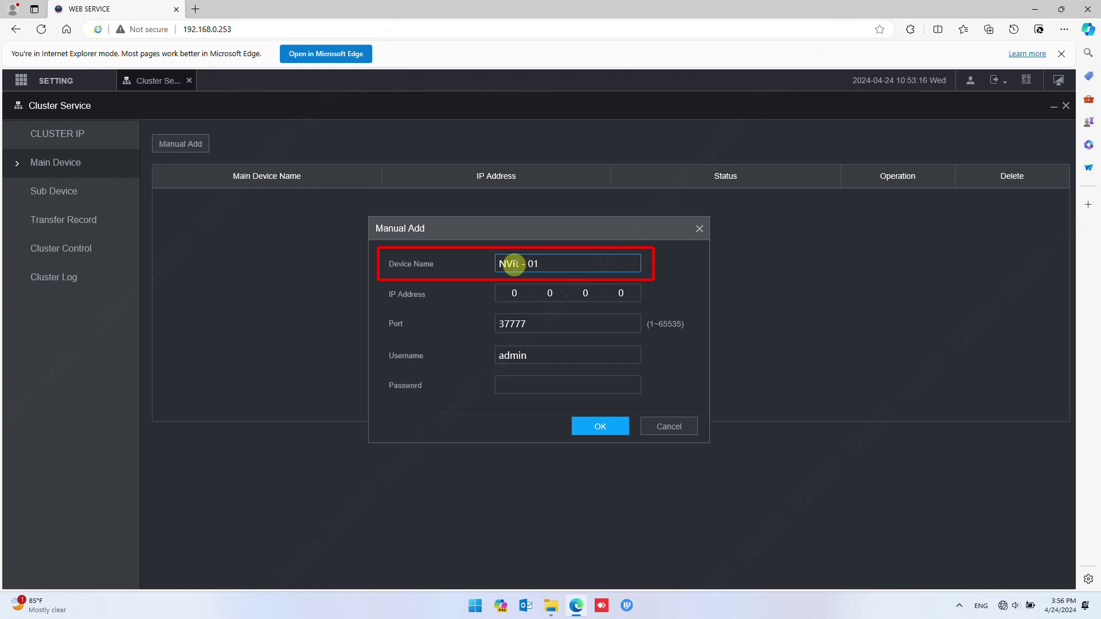
{"action": "left_click", "coordinate": [515, 293]}
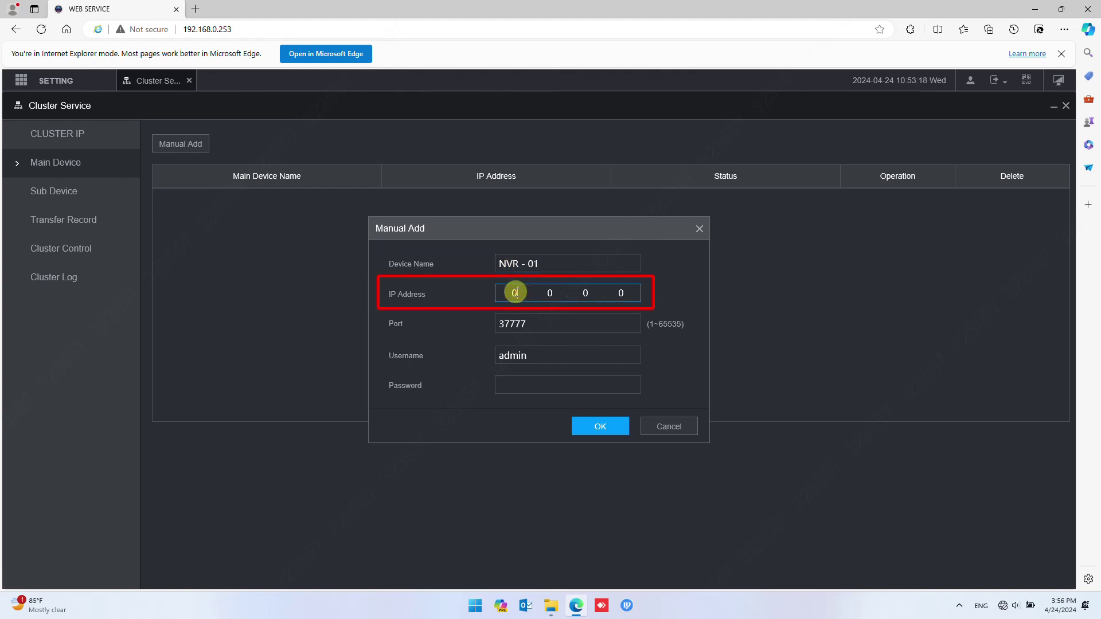
{"action": "type", "text": "192.168.0.5"}
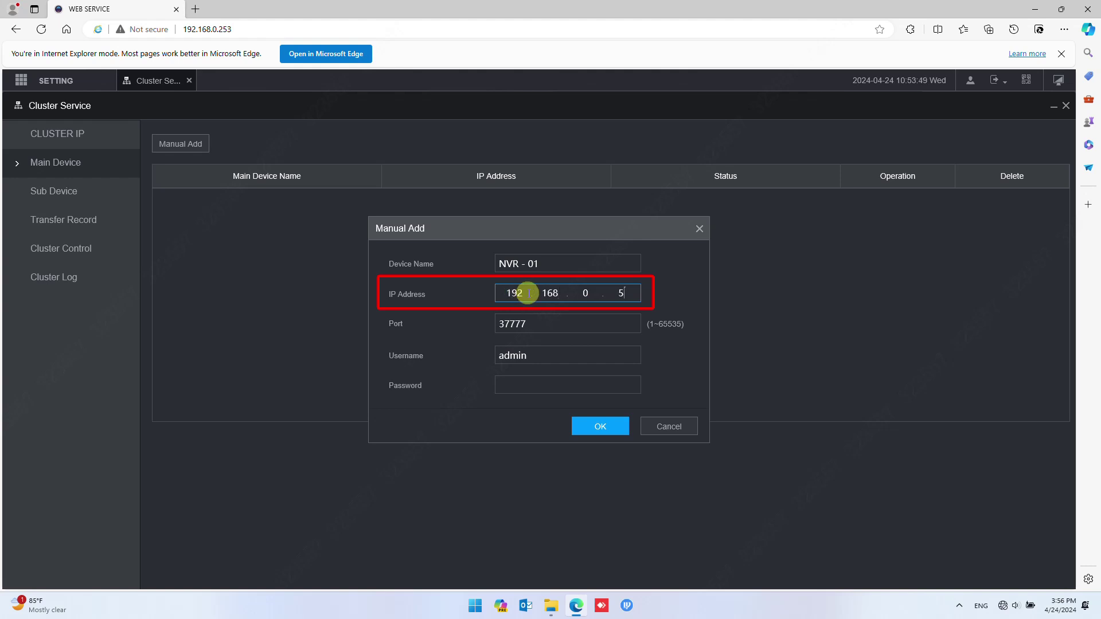
{"action": "left_click", "coordinate": [535, 383]}
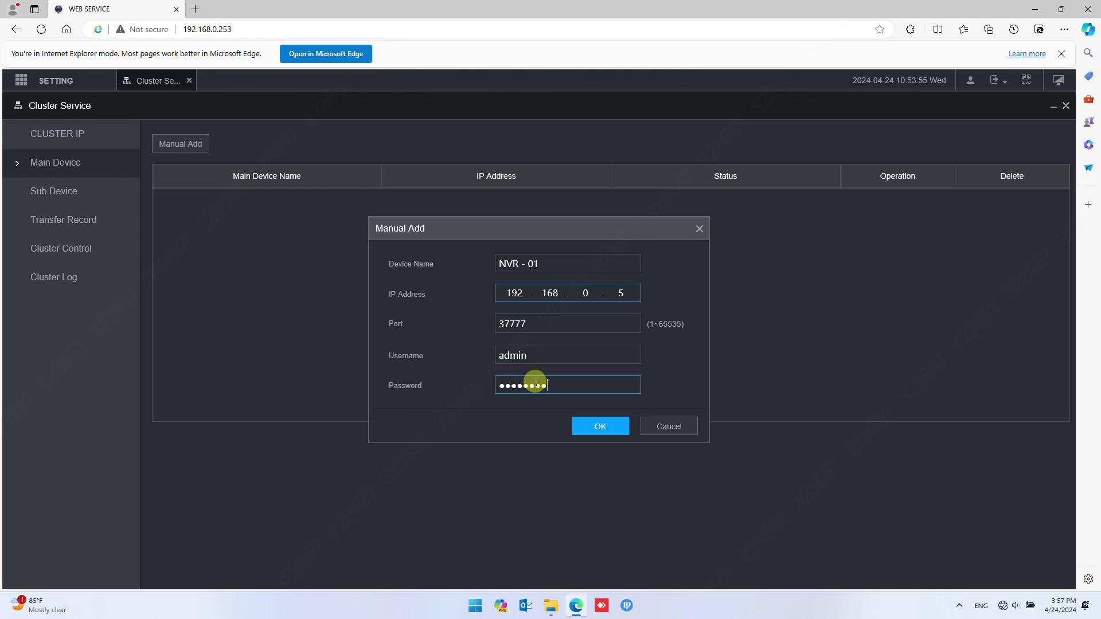
{"action": "left_click", "coordinate": [594, 424]}
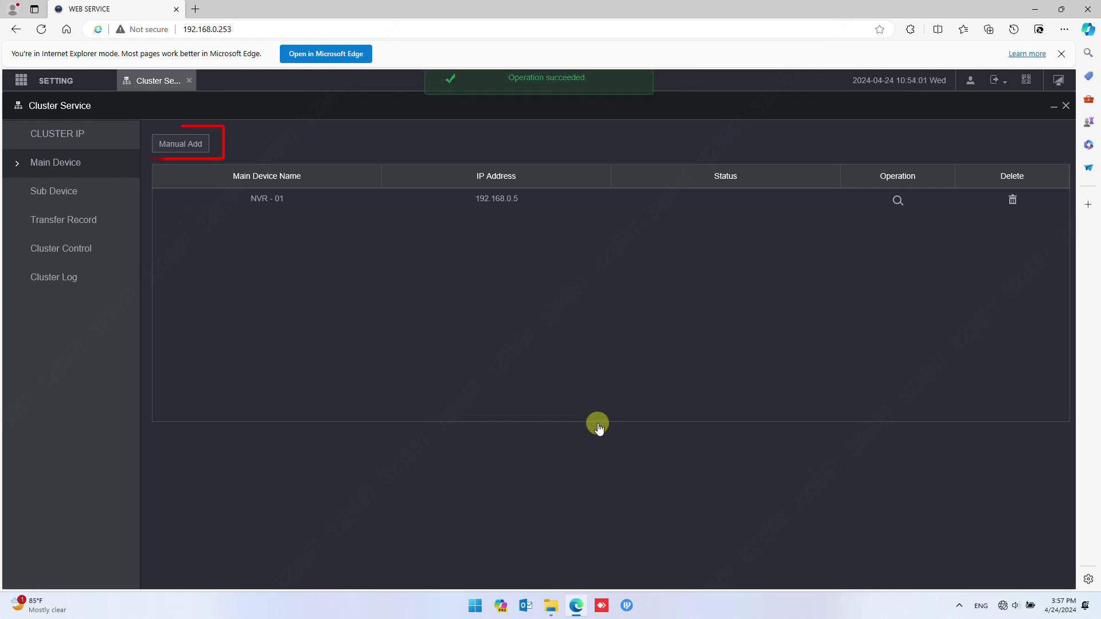
Step: Add main device NVR - 02 at 192.168.0.6 with its password
{"action": "left_click", "coordinate": [193, 149]}
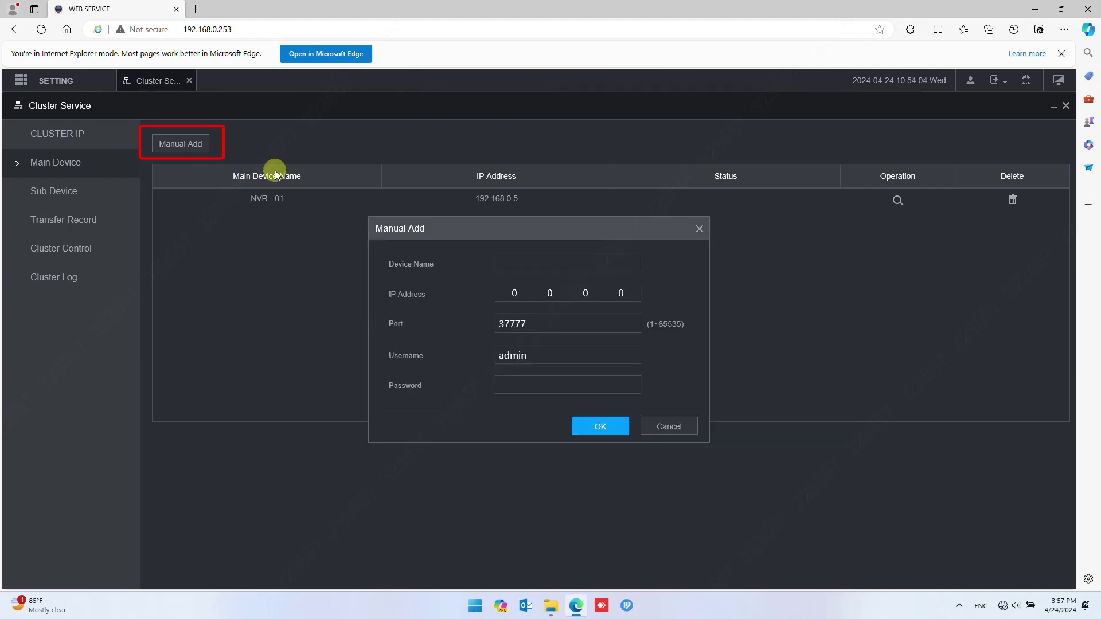
{"action": "left_click", "coordinate": [505, 264]}
{"action": "type", "text": "NVR"}
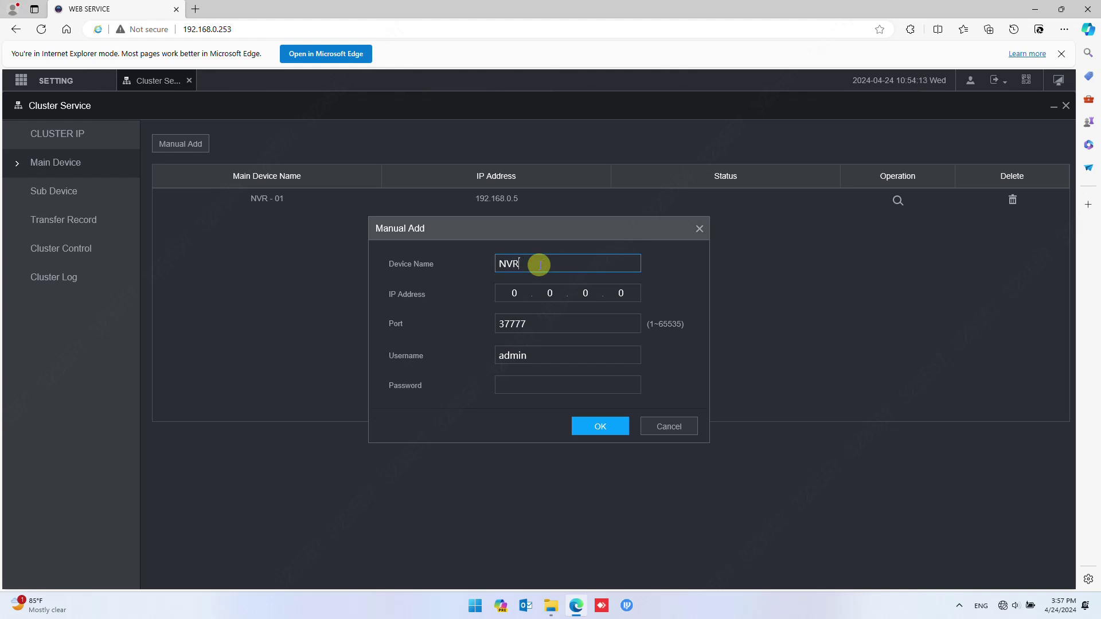
{"action": "type", "text": " - 02"}
{"action": "left_click", "coordinate": [519, 293]}
{"action": "type", "text": "192.168.0.6"}
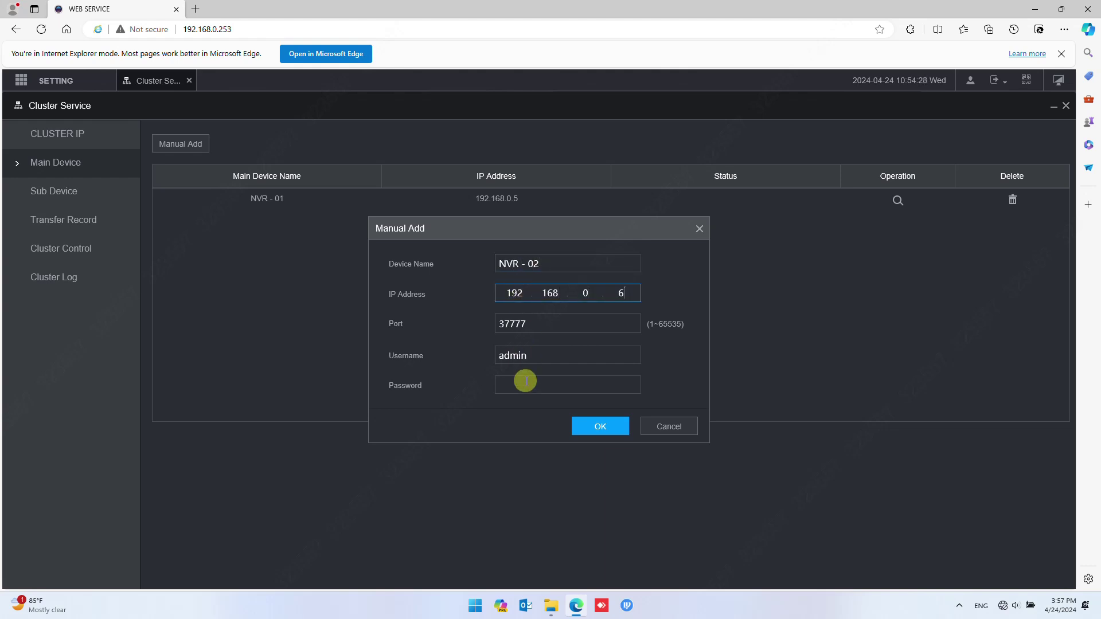
{"action": "left_click", "coordinate": [523, 383]}
{"action": "type", "text": "*********"}
{"action": "left_click", "coordinate": [596, 425]}
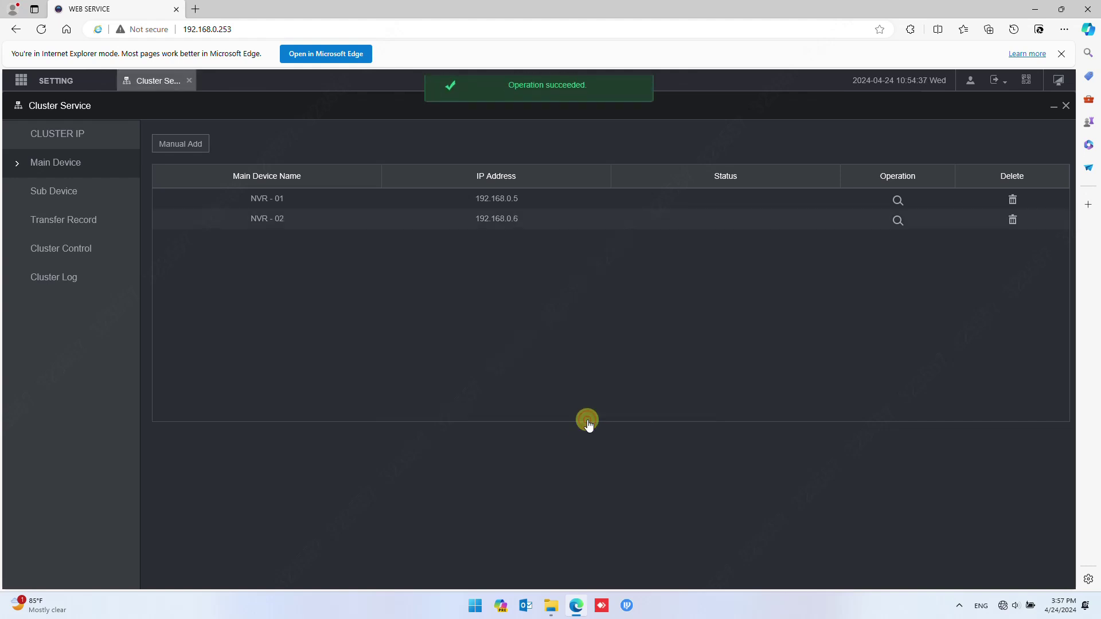
Step: Add main device NVR - 03 at 192.168.0.7 with its password
{"action": "left_click", "coordinate": [182, 145]}
{"action": "left_click", "coordinate": [528, 263]}
{"action": "type", "text": "NVR - 0"}
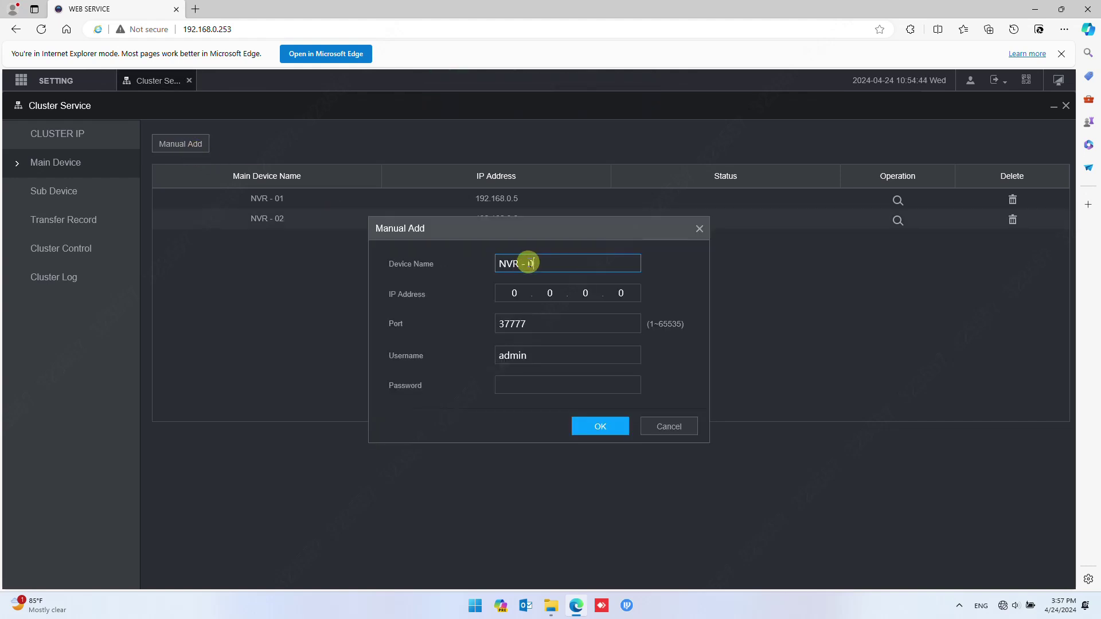
{"action": "type", "text": "3"}
{"action": "key", "text": "Tab"}
{"action": "type", "text": "192.168.0."}
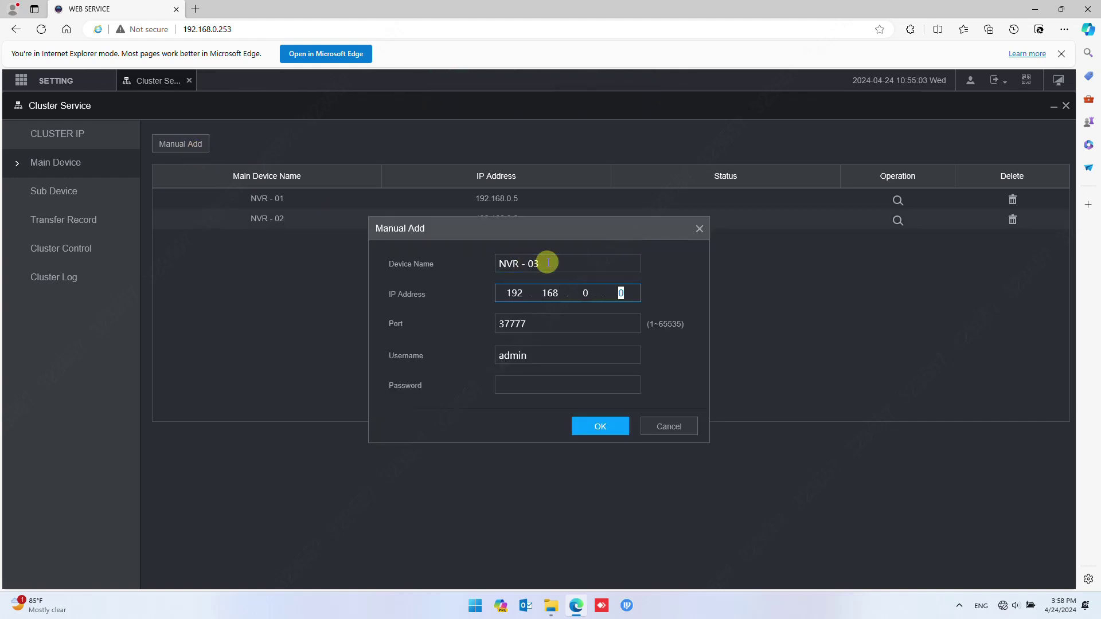
{"action": "key", "text": "Tab"}
{"action": "key", "text": "Tab"}
{"action": "type", "text": "*********"}
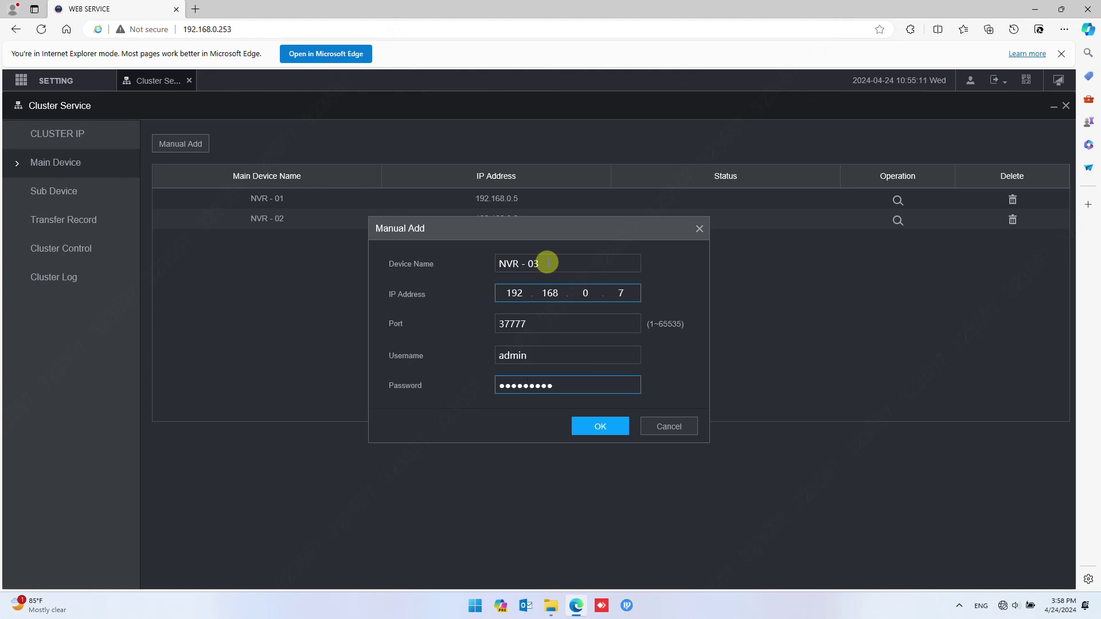
{"action": "left_click", "coordinate": [600, 426]}
Step: Add main device NVR - 04 at 192.168.0.8 with its password
{"action": "left_click", "coordinate": [182, 144]}
{"action": "left_click", "coordinate": [510, 259]}
{"action": "type", "text": "NVR - 04"}
{"action": "key", "text": "Tab"}
{"action": "type", "text": "192.168.0."}
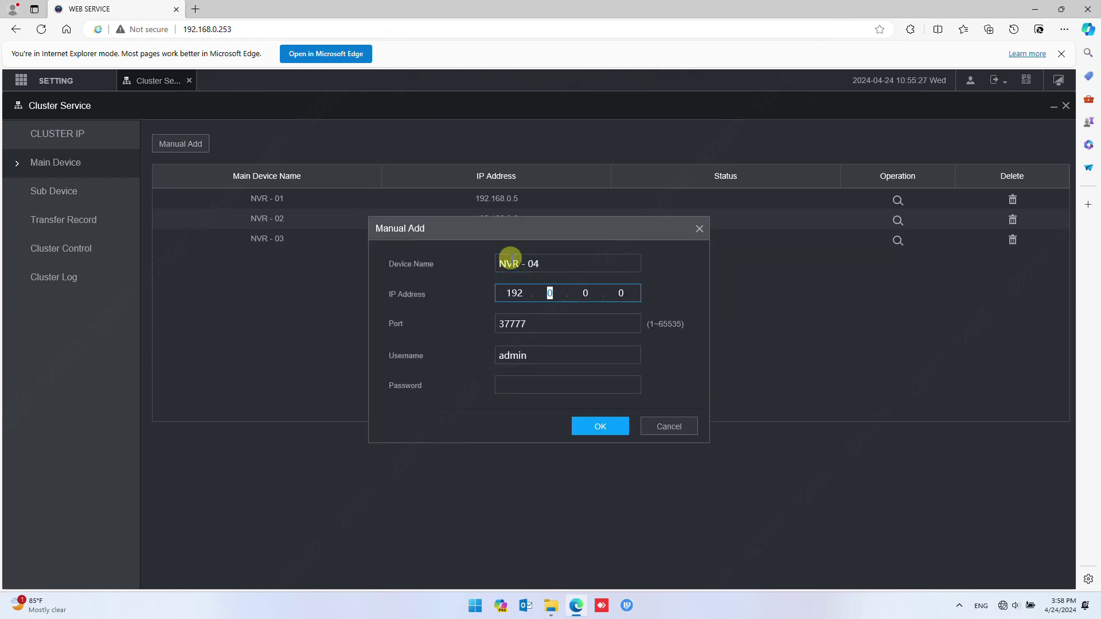
{"action": "type", "text": "8"}
{"action": "key", "text": "Tab"}
{"action": "key", "text": "Tab"}
{"action": "key", "text": "Tab"}
{"action": "type", "text": "*********"}
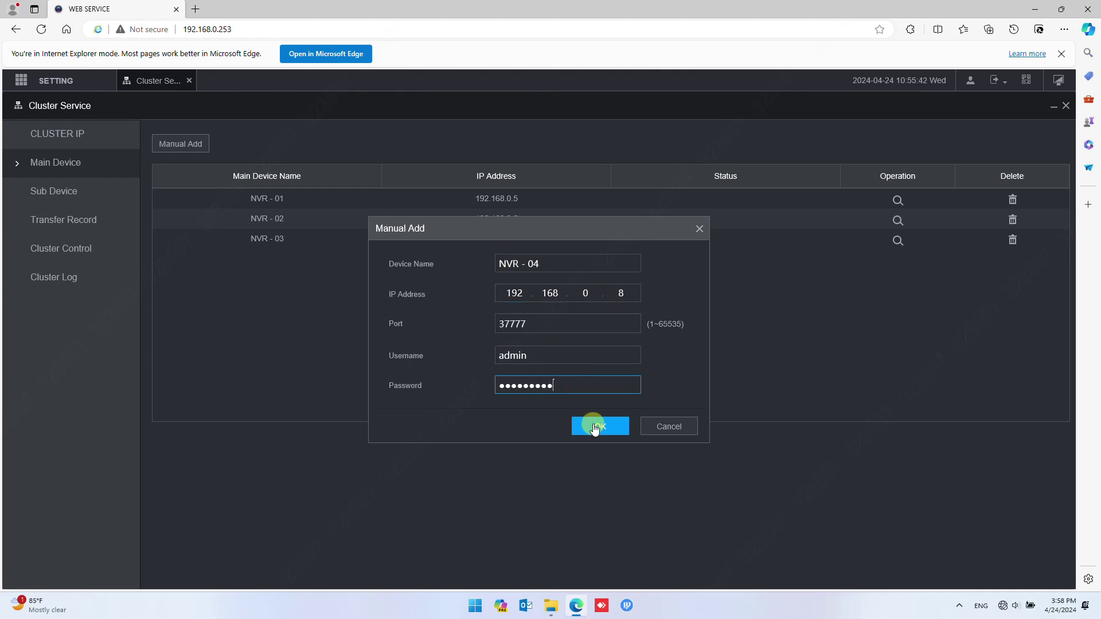
{"action": "left_click", "coordinate": [594, 427]}
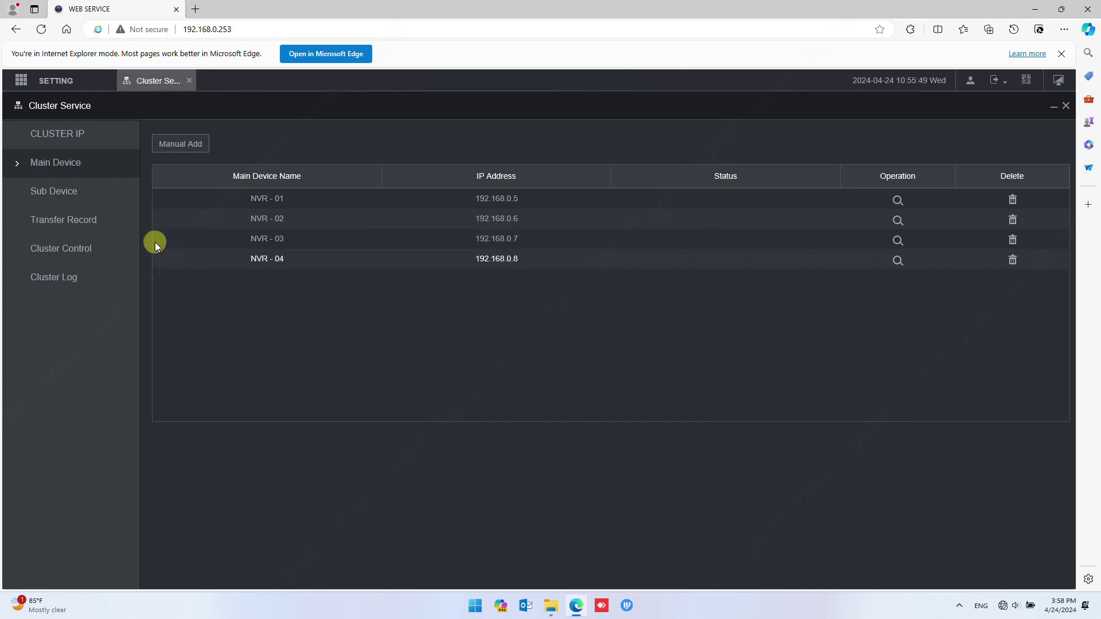
Step: On the Arbitrage IP tab, enter Preferred IP 192.168.0.2 and save
{"action": "left_click", "coordinate": [68, 133]}
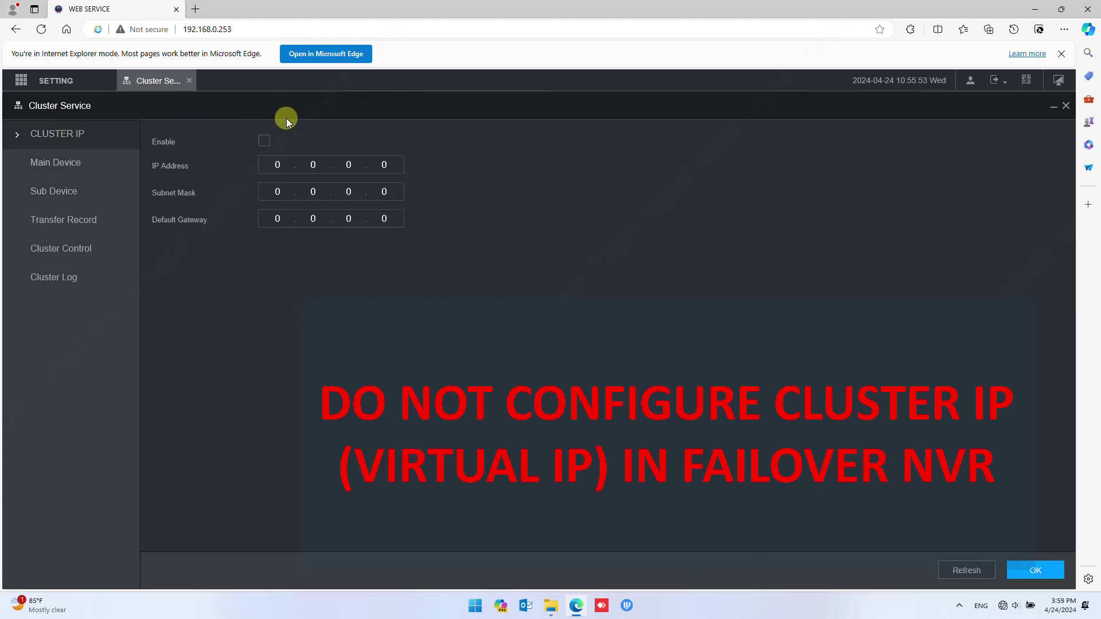
{"action": "left_click", "coordinate": [71, 248]}
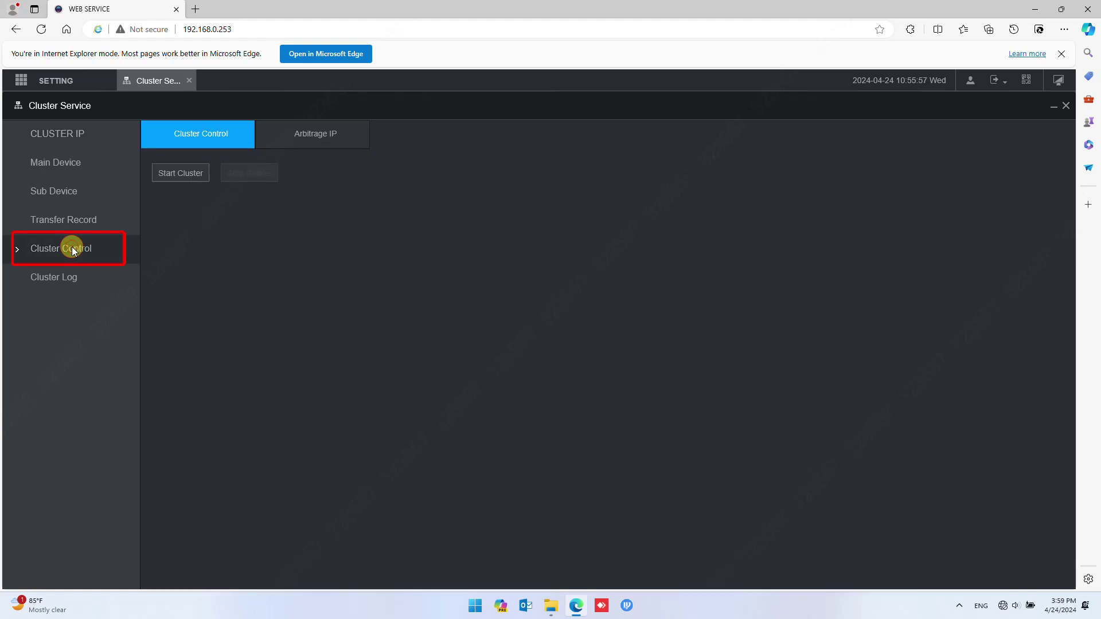
{"action": "left_click", "coordinate": [313, 144]}
{"action": "left_click", "coordinate": [279, 173]}
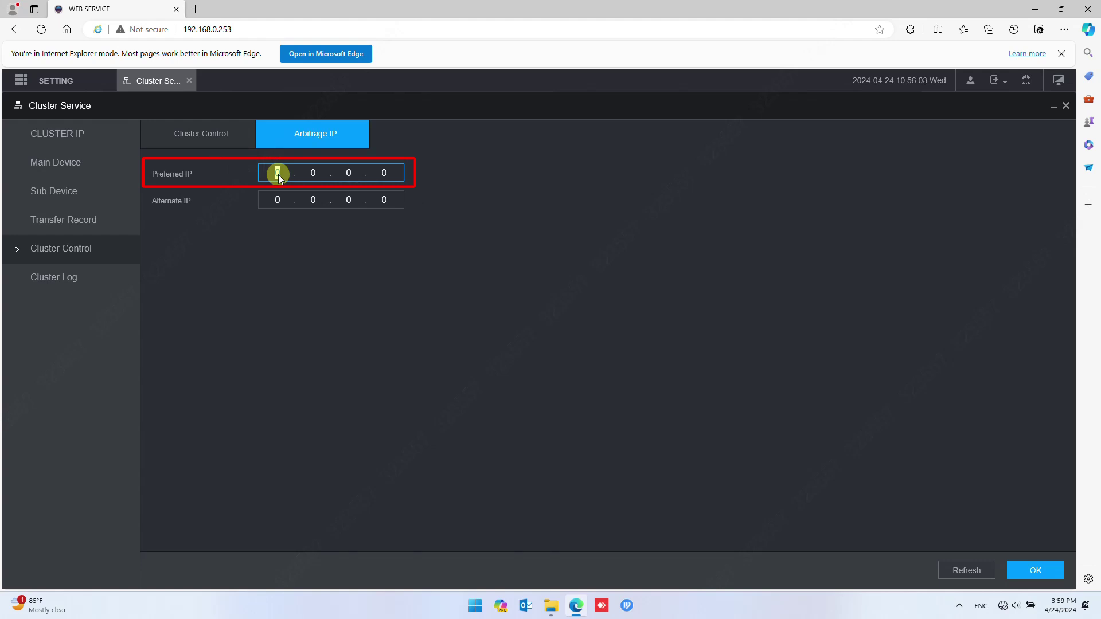
{"action": "type", "text": "192.168"}
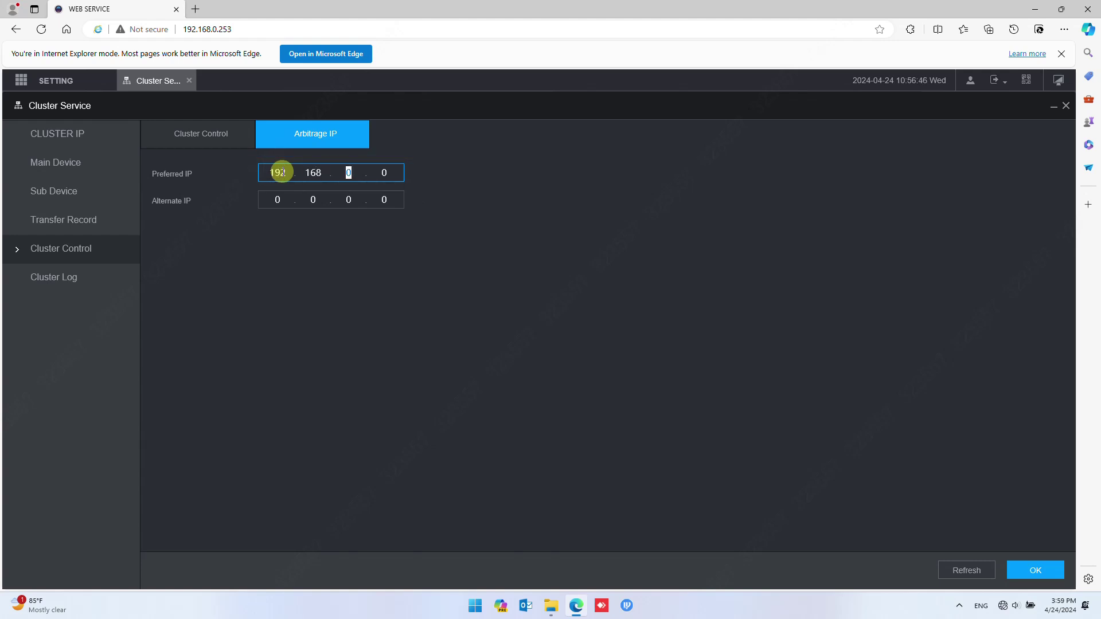
{"action": "key", "text": "period"}
{"action": "type", "text": "2"}
{"action": "left_click", "coordinate": [280, 194]}
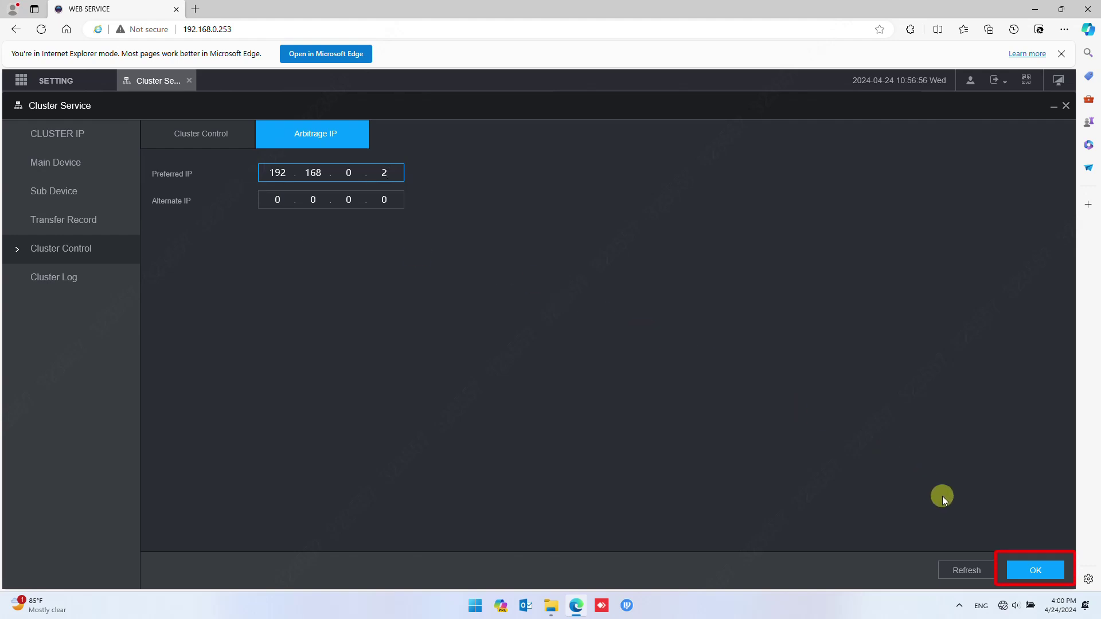
{"action": "left_click", "coordinate": [1045, 567]}
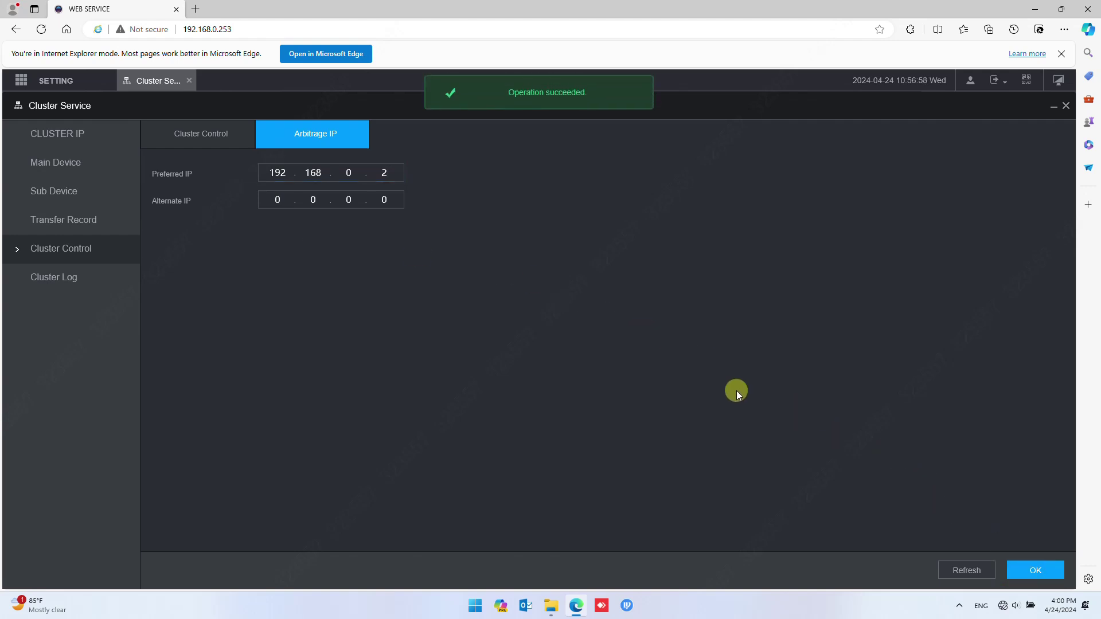
Step: Start the cluster, then check the main and sub device lists for Working status
{"action": "left_click", "coordinate": [193, 137]}
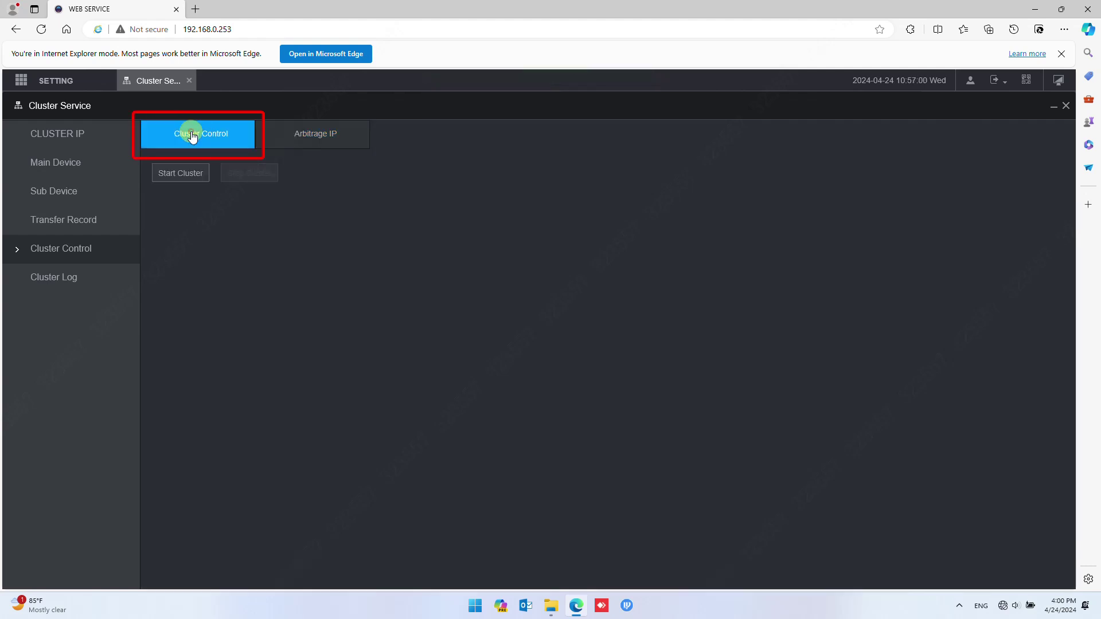
{"action": "left_click", "coordinate": [187, 176]}
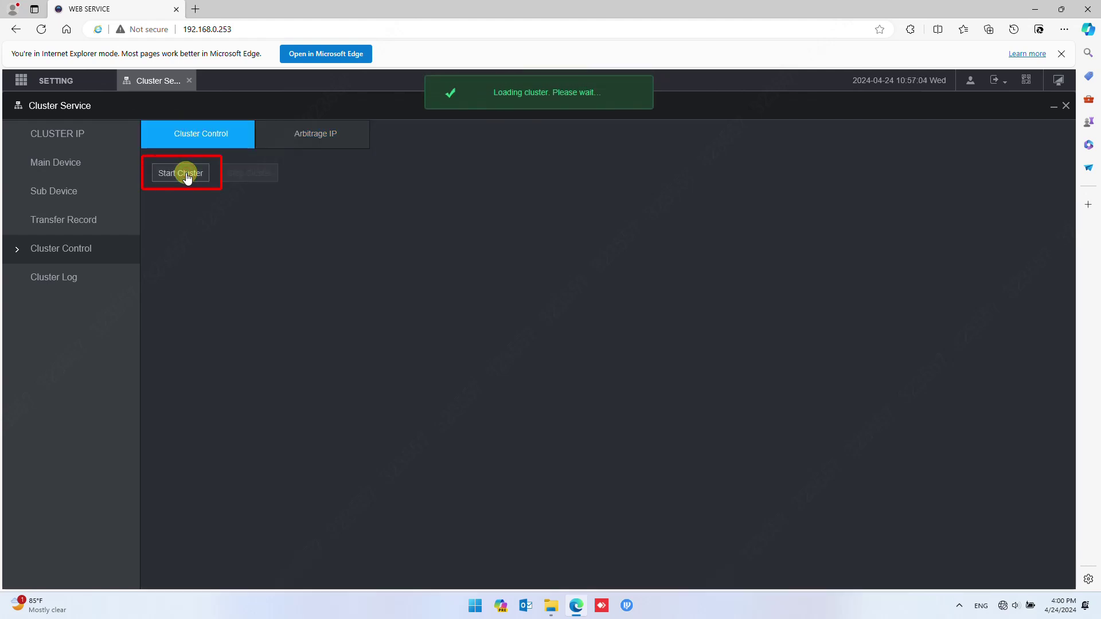
{"action": "left_click", "coordinate": [186, 174]}
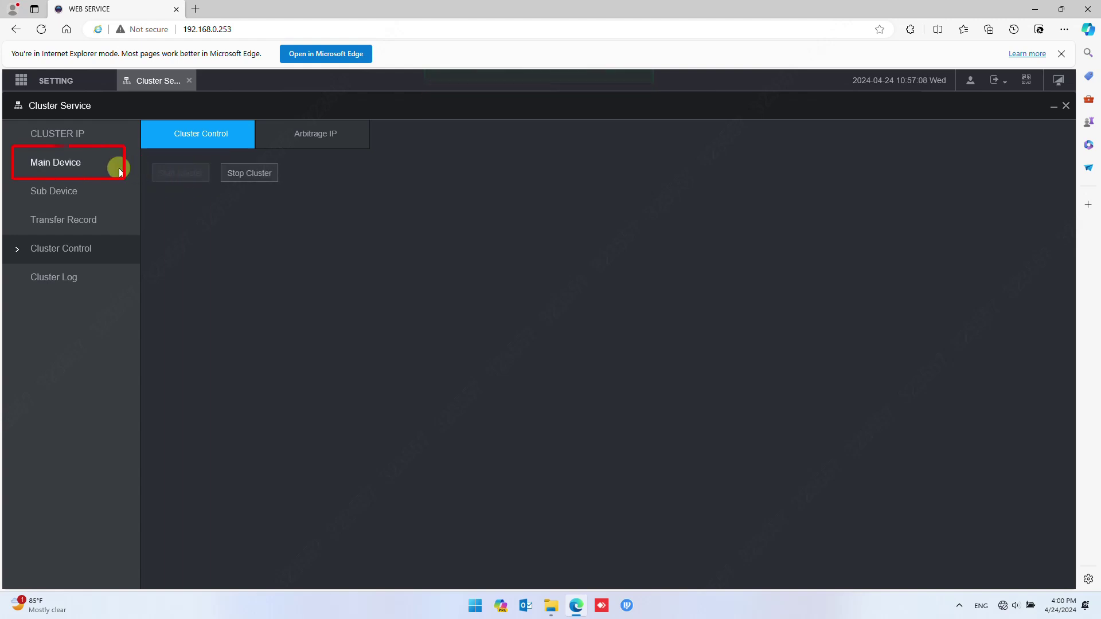
{"action": "left_click", "coordinate": [57, 164]}
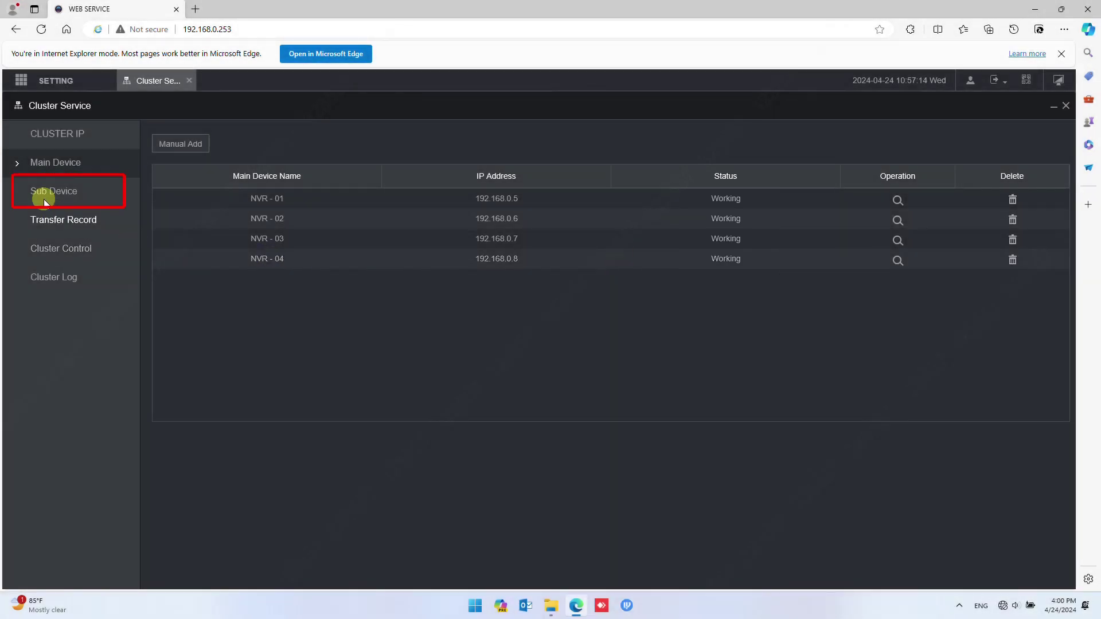
{"action": "left_click", "coordinate": [46, 192]}
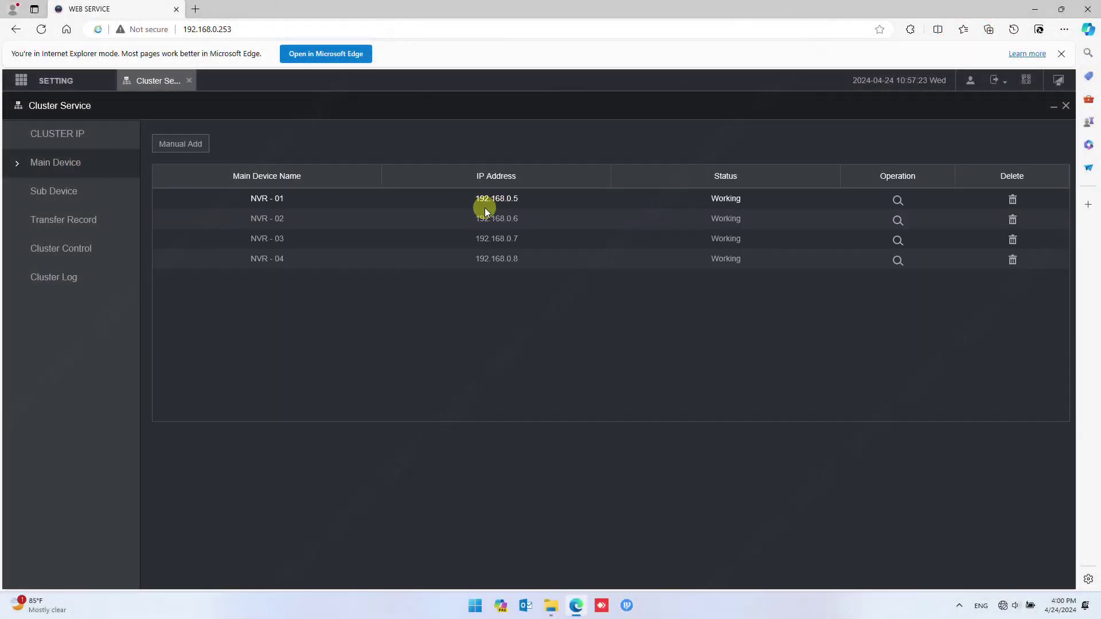
Step: Open NVR-01 at 192.168.0.5 in a new tab and log in as admin
{"action": "left_click", "coordinate": [194, 15]}
{"action": "type", "text": "192.168.0.5"}
{"action": "key", "text": "Return"}
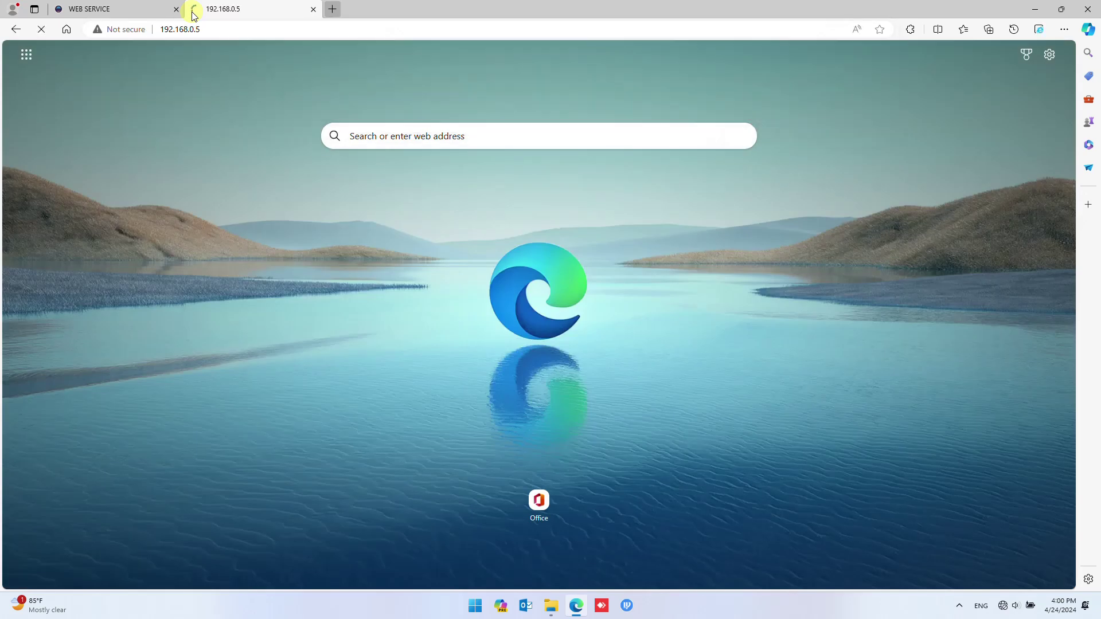
{"action": "type", "text": "admin"}
{"action": "key", "text": "Tab"}
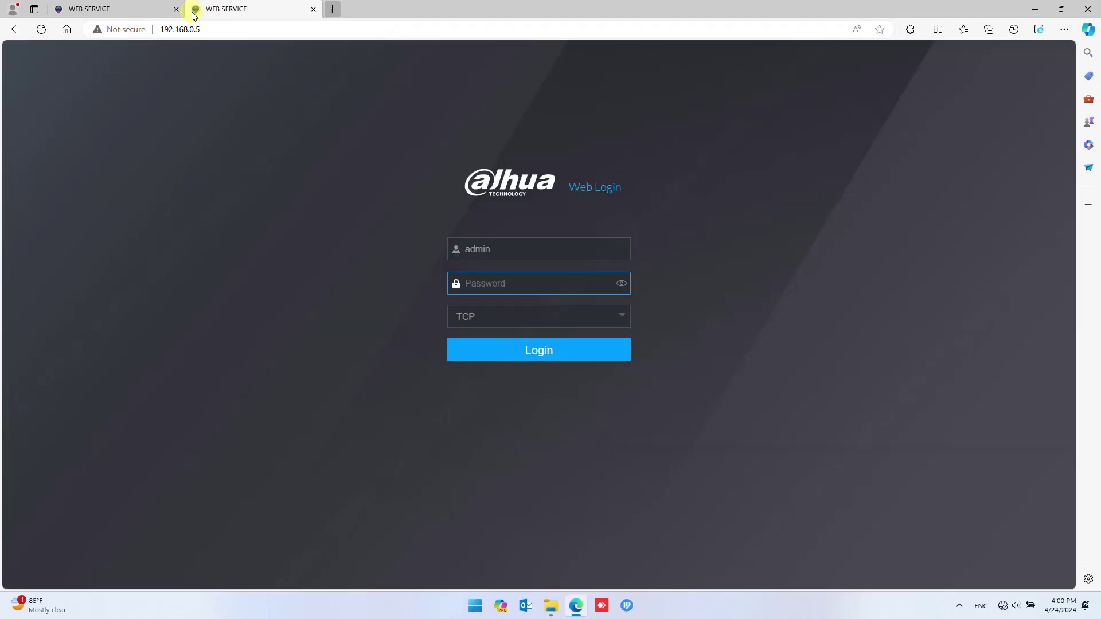
{"action": "left_click", "coordinate": [509, 344]}
{"action": "left_click", "coordinate": [816, 137]}
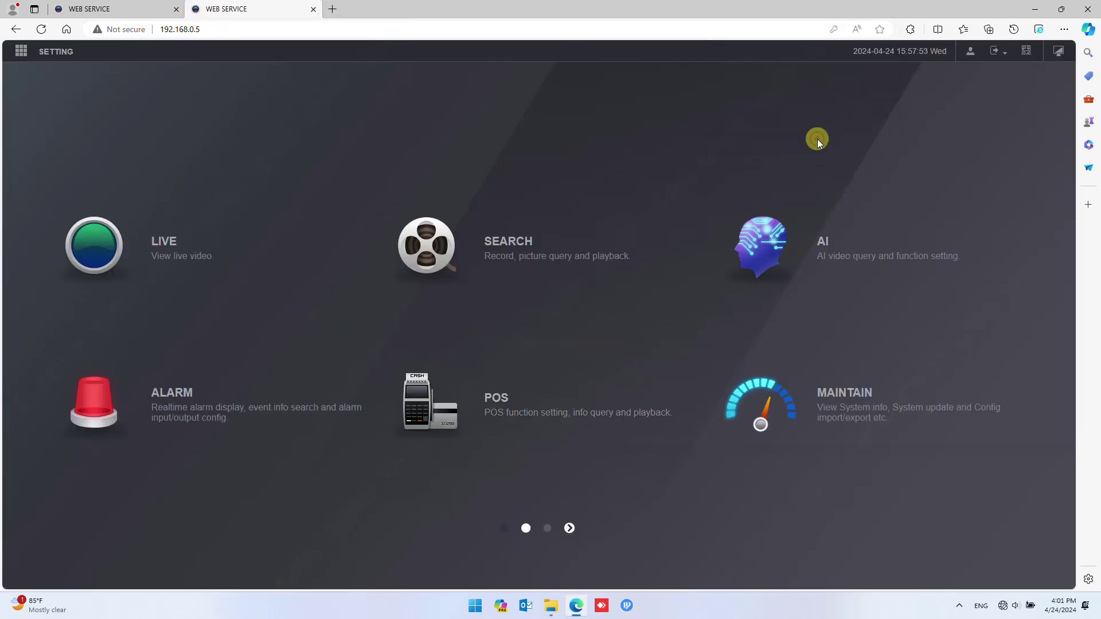
Step: Enable Cluster IP 192.168.0.231, mask 255.255.254.0, gateway 192.168.0.1, and save
{"action": "left_click", "coordinate": [21, 51]}
{"action": "left_click", "coordinate": [50, 218]}
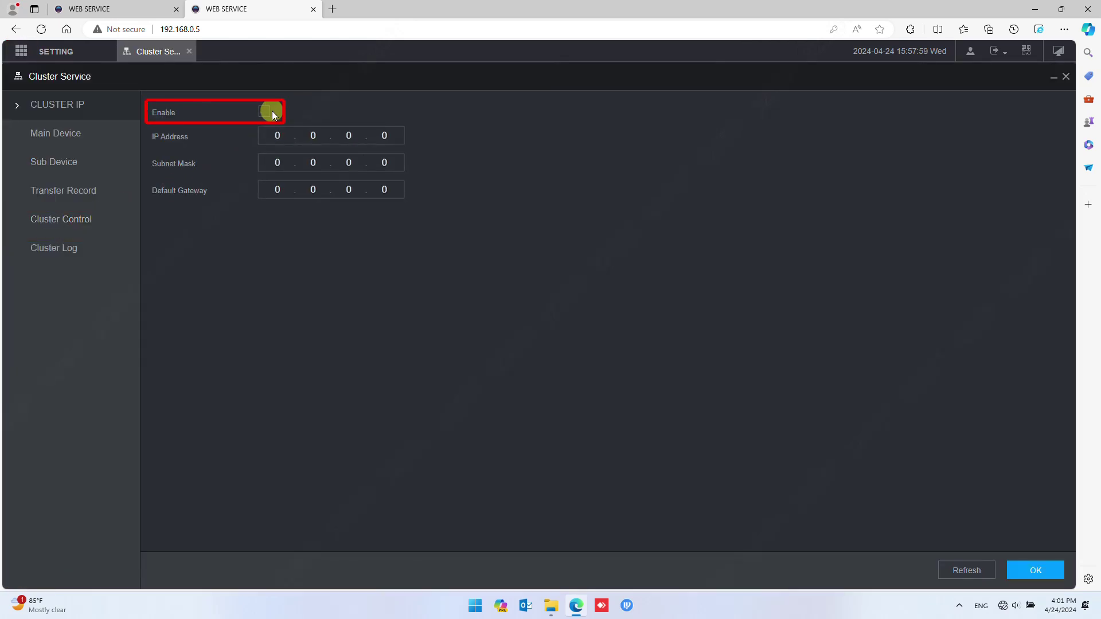
{"action": "left_click", "coordinate": [265, 112]}
{"action": "left_click", "coordinate": [275, 136]}
{"action": "type", "text": "192.168.0.231"}
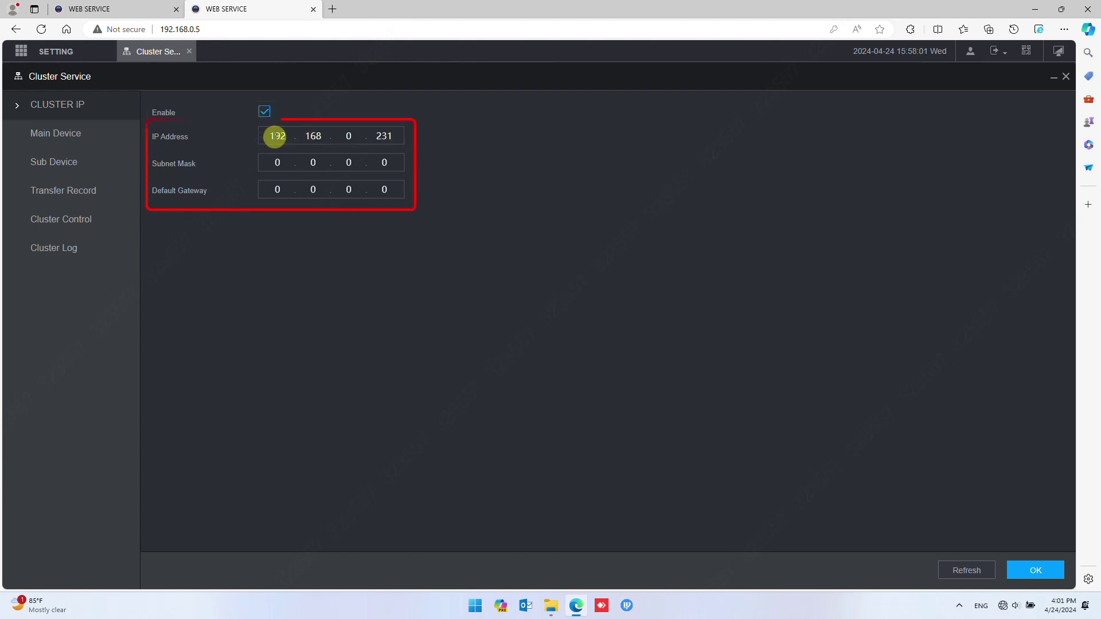
{"action": "left_click", "coordinate": [381, 135]}
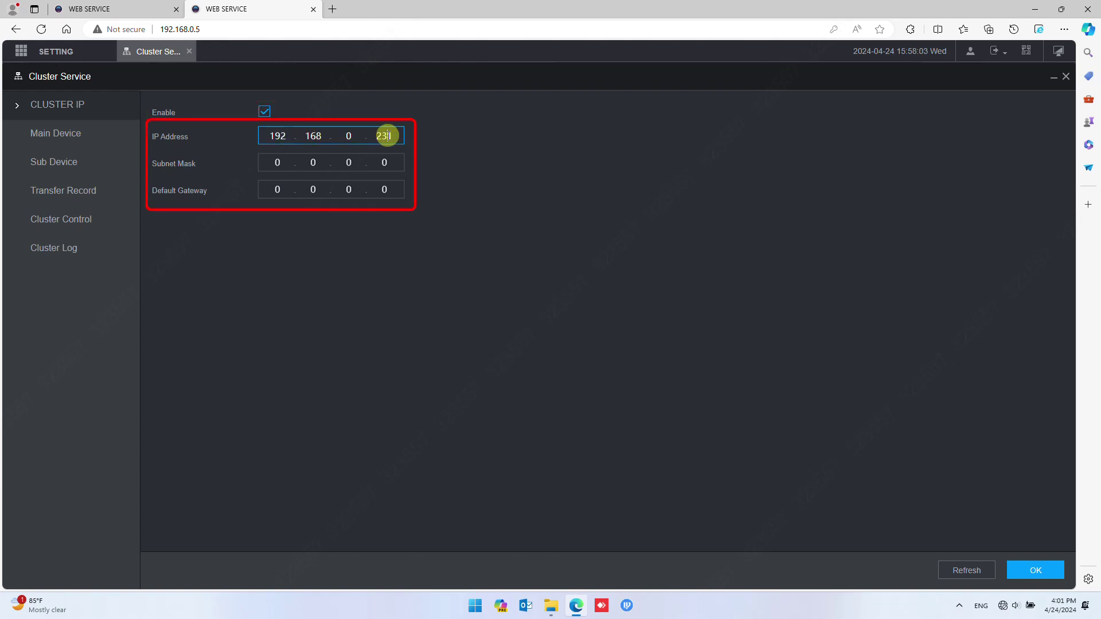
{"action": "double_click", "coordinate": [393, 135]}
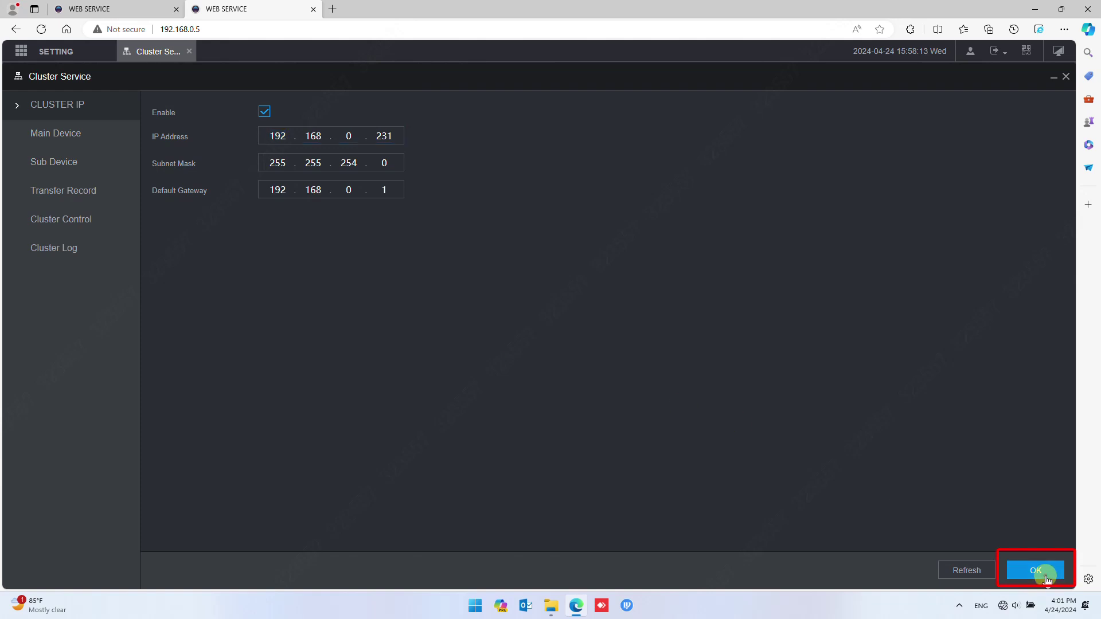
{"action": "left_click", "coordinate": [1030, 568]}
Step: Review the main and sub device lists, then load 192.168.0.6 in a new tab
{"action": "left_click", "coordinate": [64, 135]}
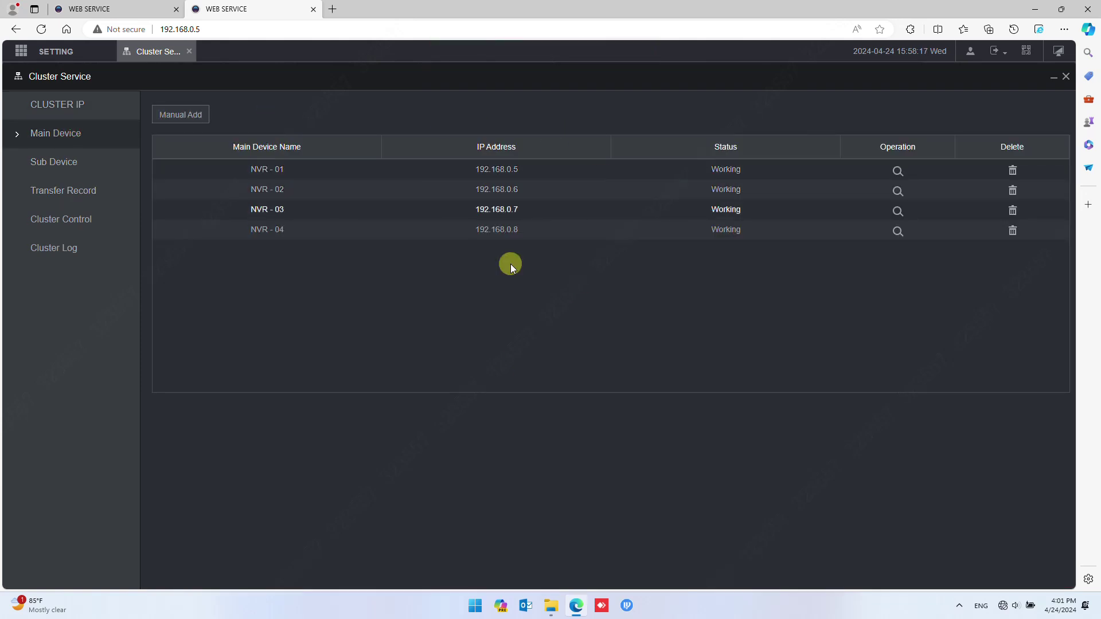
{"action": "left_click", "coordinate": [56, 168]}
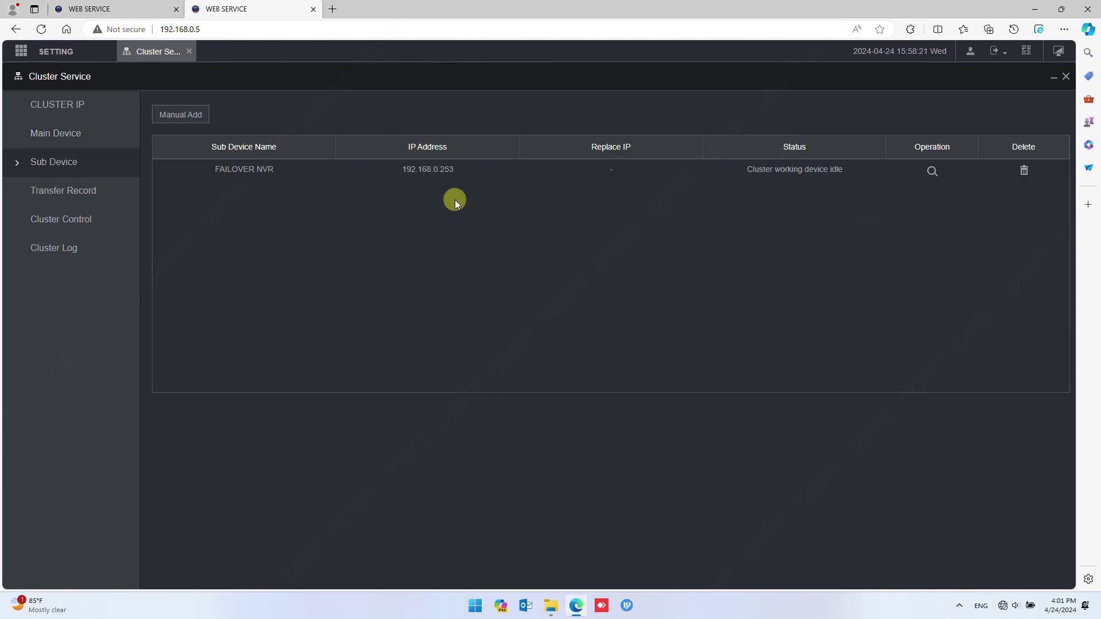
{"action": "left_click", "coordinate": [333, 9]}
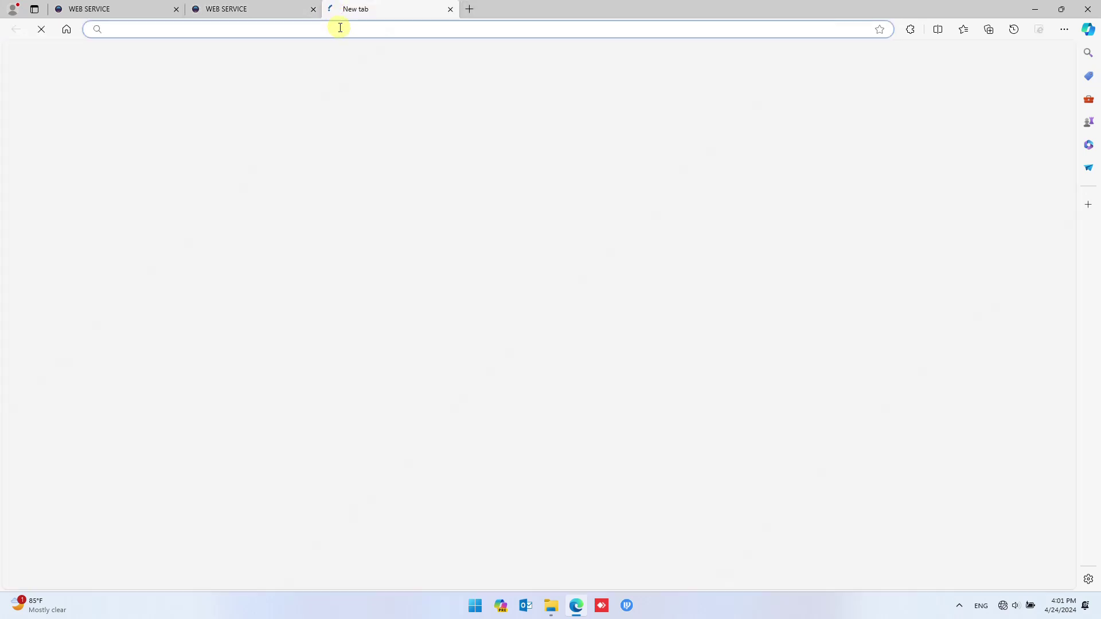
{"action": "type", "text": "192.168"}
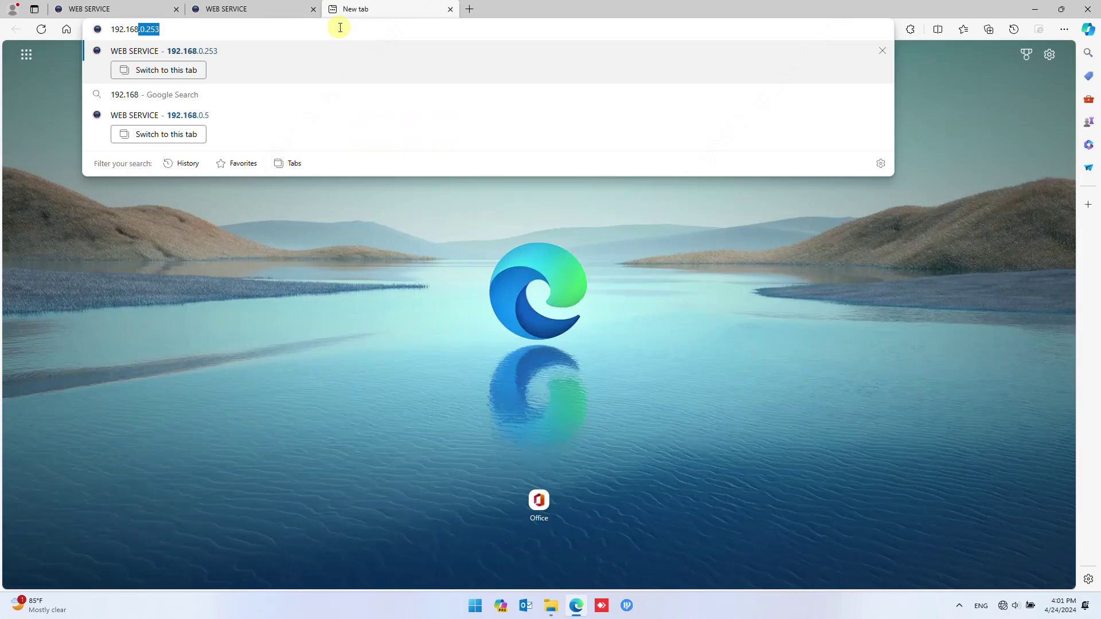
{"action": "type", "text": ".0.6"}
{"action": "key", "text": "Return"}
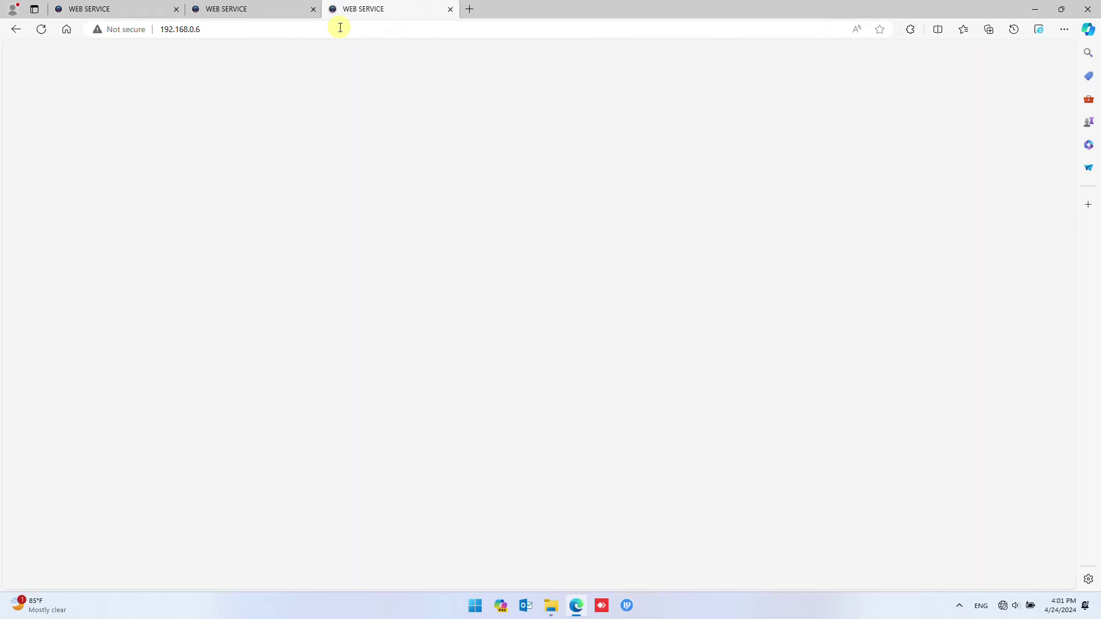
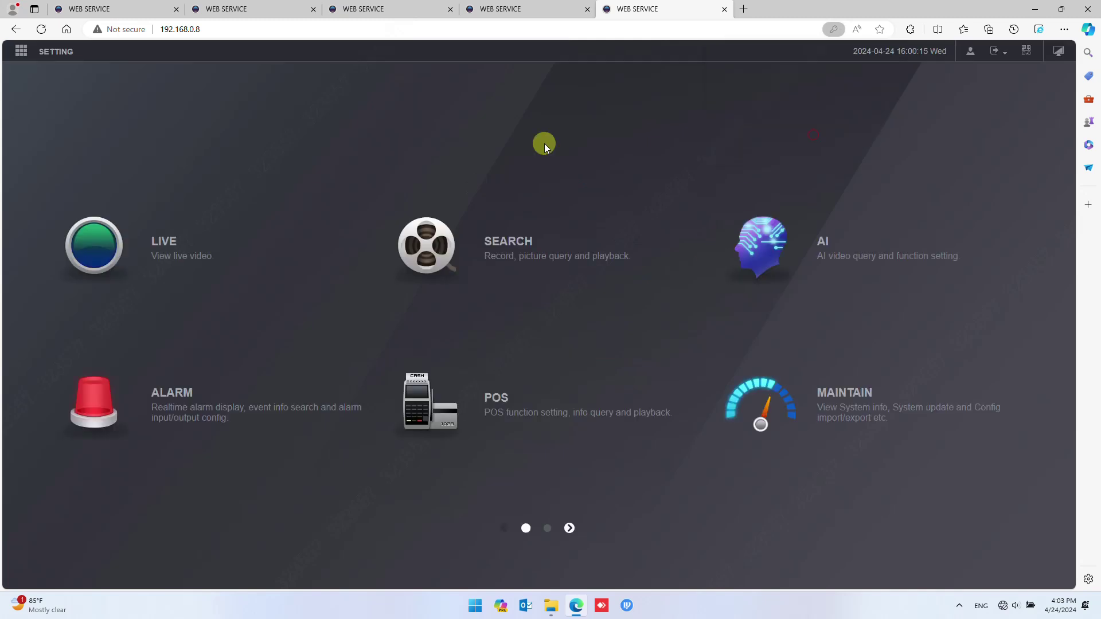
Step: Enable the cluster virtual IP 192.168.0.234 with gateway 192.168.0.1, save it, and start a blank browser tab
{"action": "mouse_move", "coordinate": [55, 51]}
{"action": "left_click", "coordinate": [46, 223]}
{"action": "left_click", "coordinate": [261, 111]}
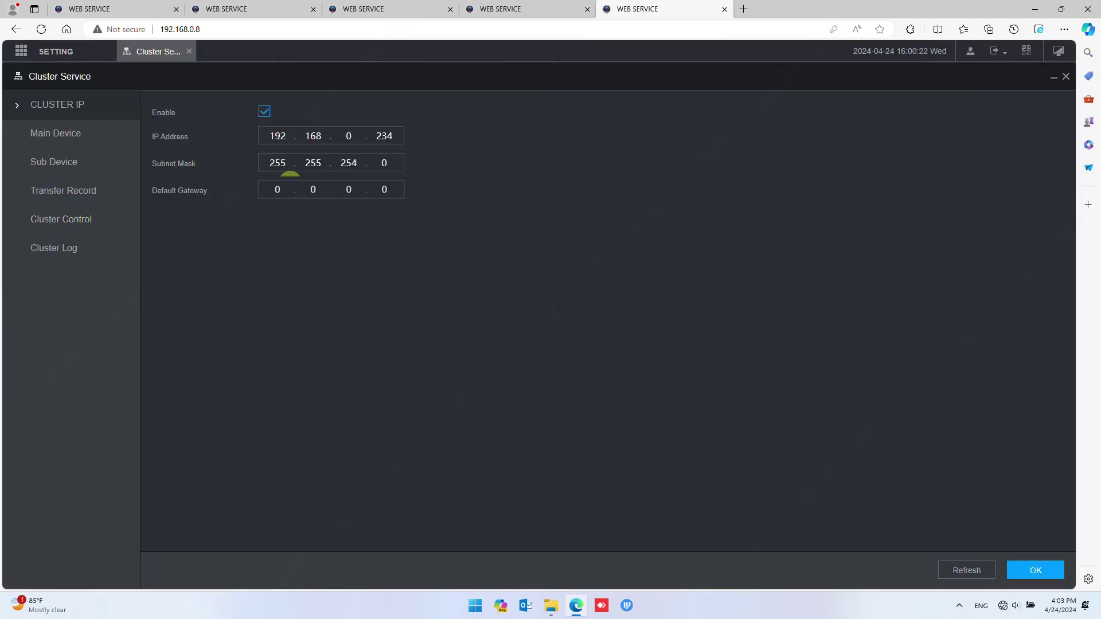
{"action": "left_click", "coordinate": [1036, 571]}
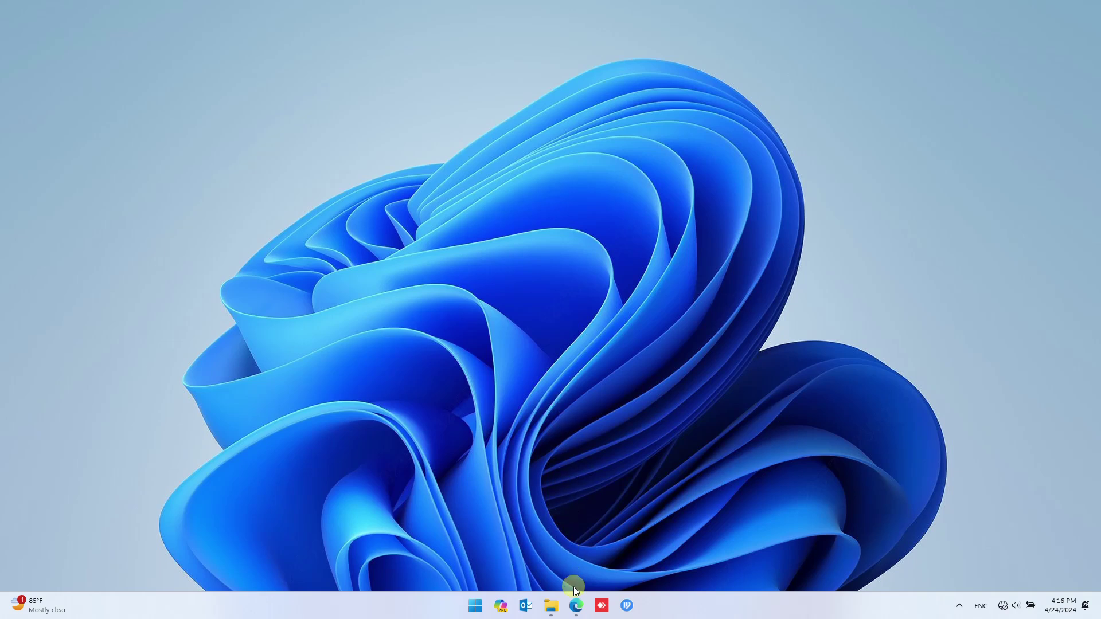
{"action": "left_click", "coordinate": [577, 607]}
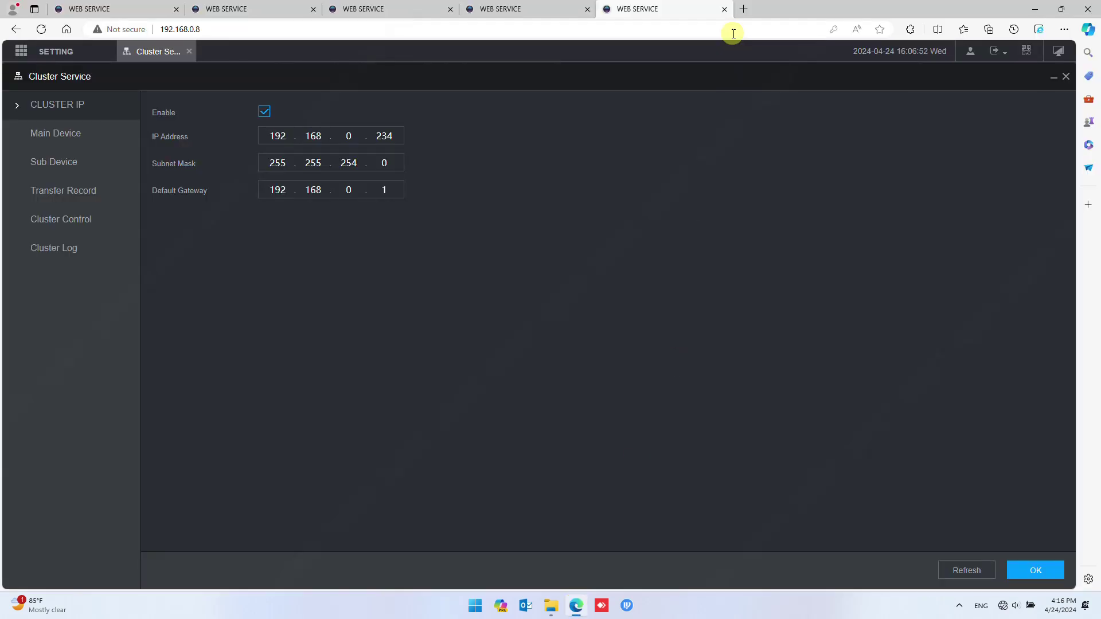
{"action": "left_click", "coordinate": [741, 11]}
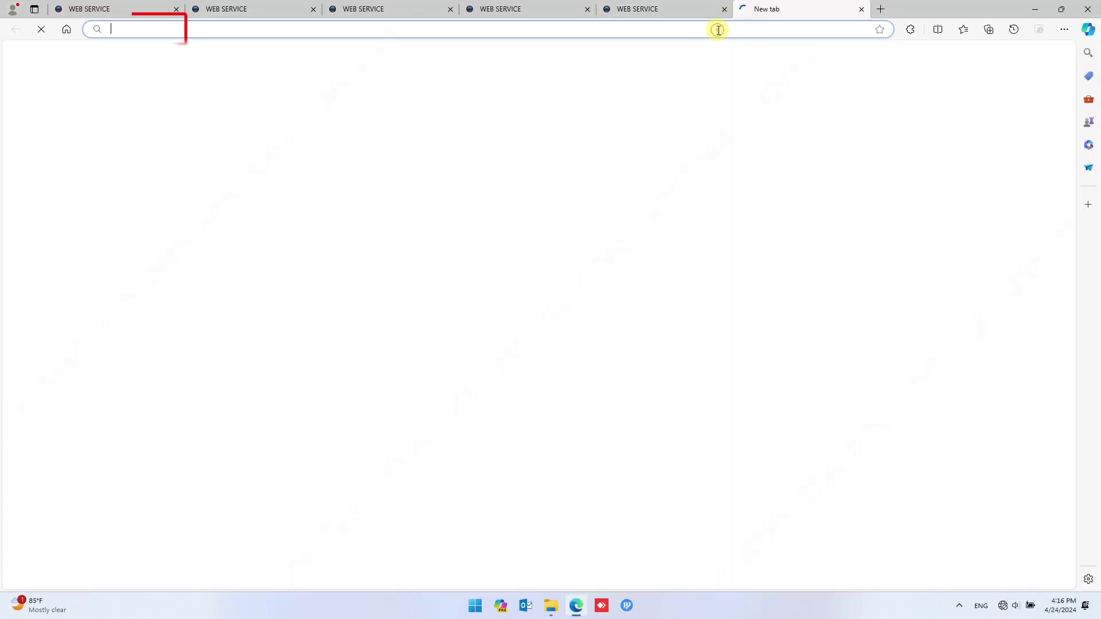
Step: Go to 192.168.0.2 and log in to DSS Pro Web Manager as user 'system' with its password
{"action": "type", "text": "192.1"}
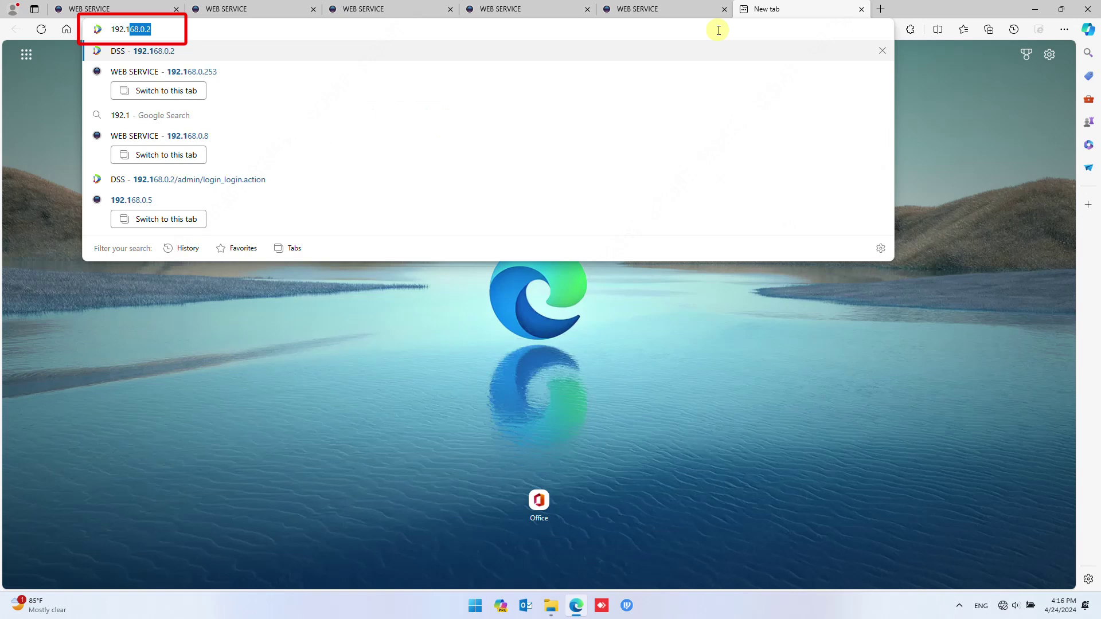
{"action": "type", "text": "68.0"}
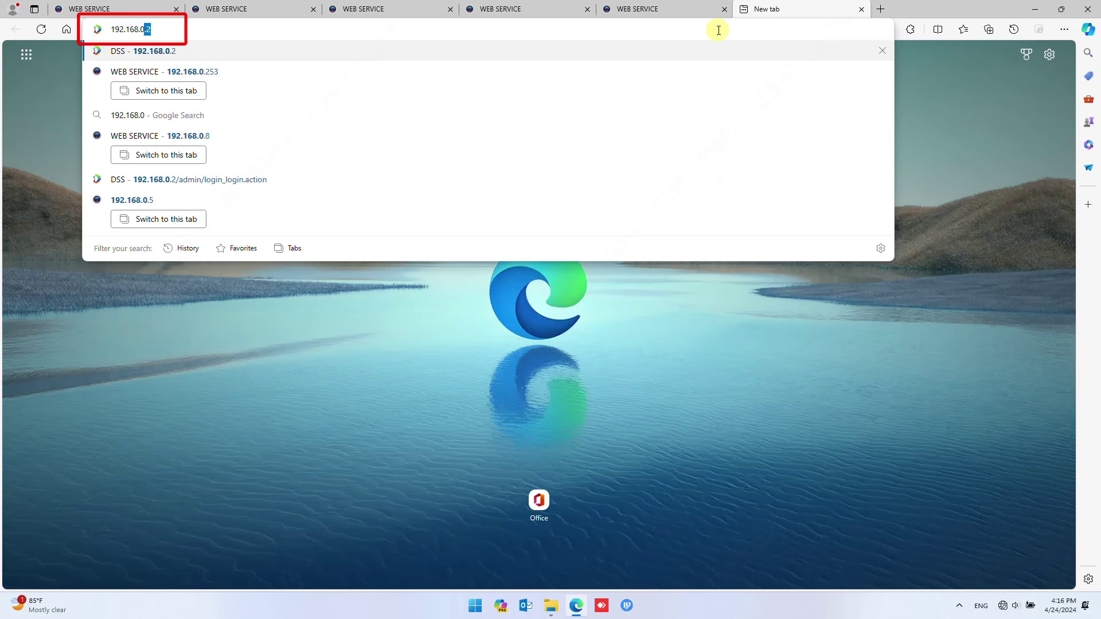
{"action": "type", "text": ".2"}
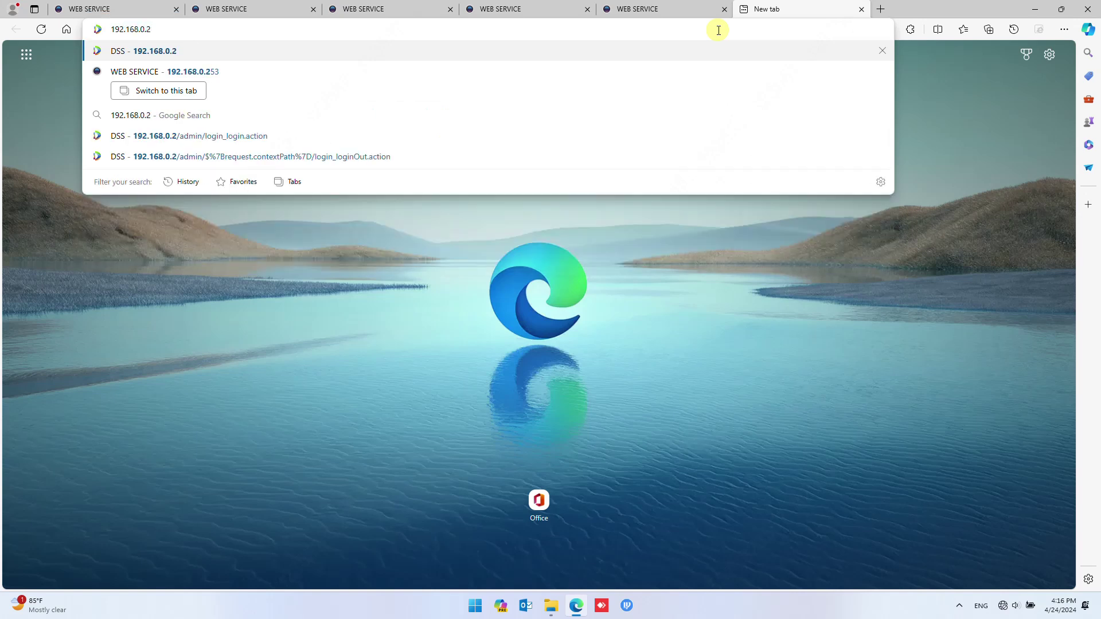
{"action": "key", "text": "Return"}
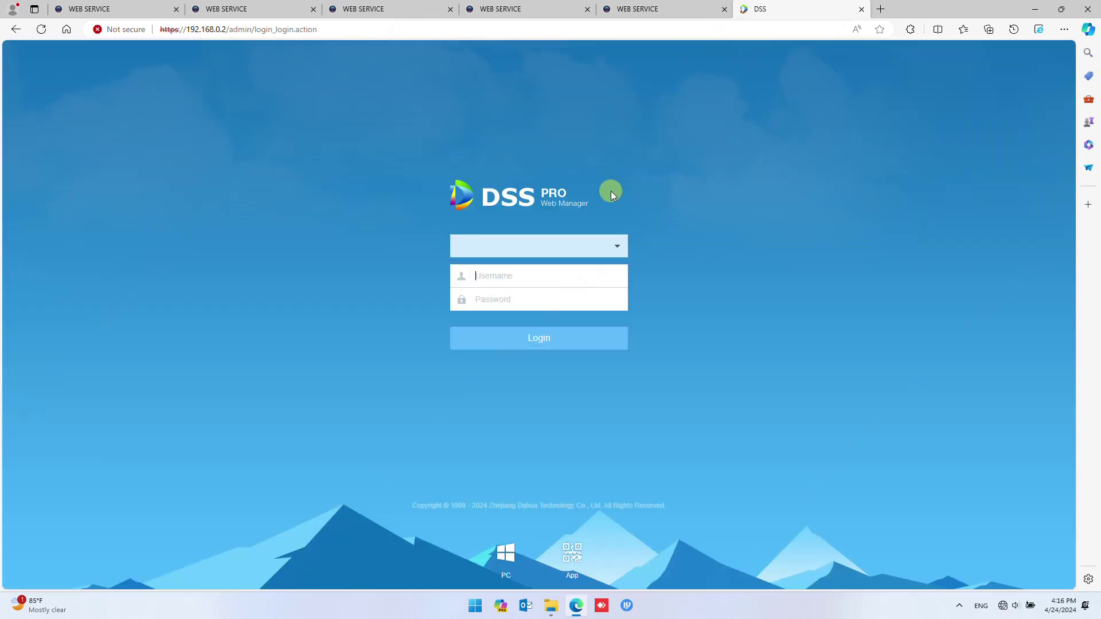
{"action": "left_click", "coordinate": [573, 283]}
{"action": "type", "text": "system"}
{"action": "key", "text": "Tab"}
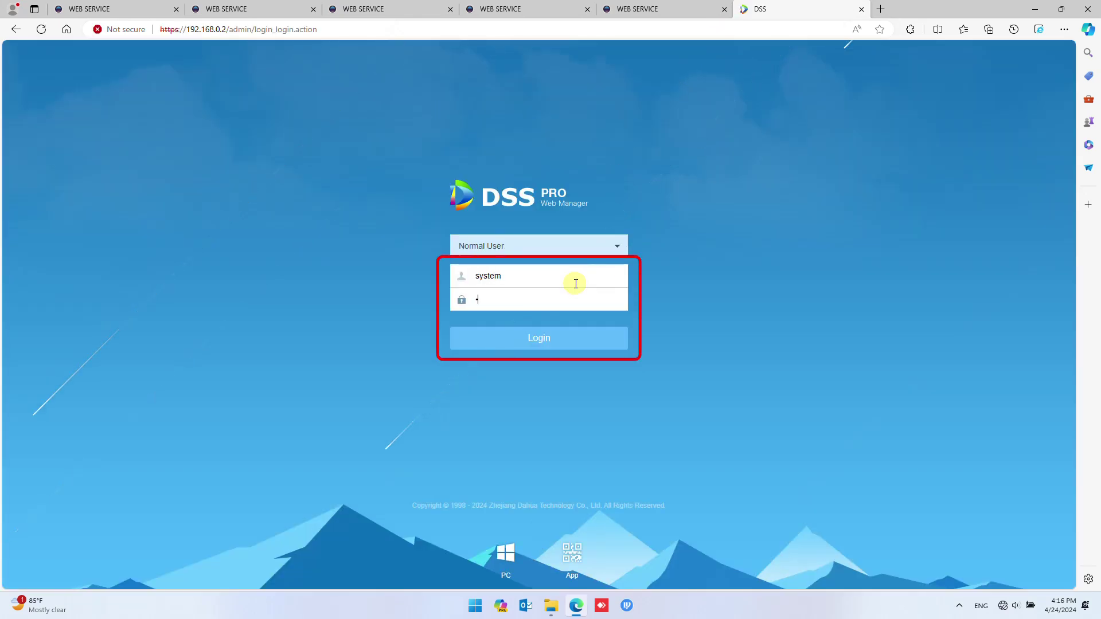
{"action": "left_click", "coordinate": [556, 344]}
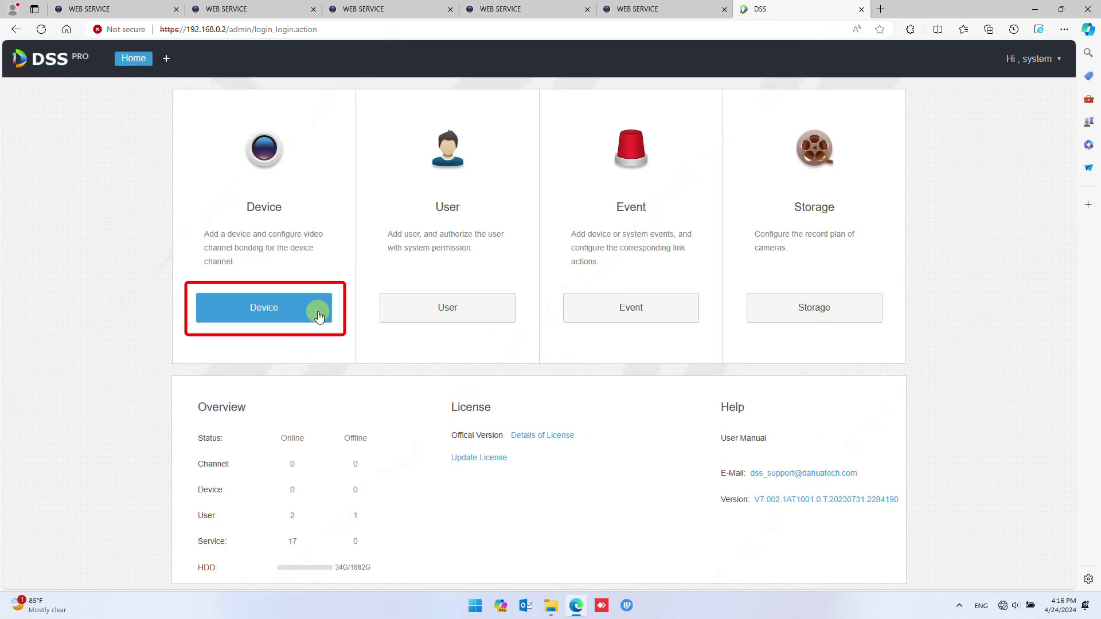
Step: Add the NVR at 192.168.0.231 with its login password and name it NVR - 01
{"action": "left_click", "coordinate": [319, 316]}
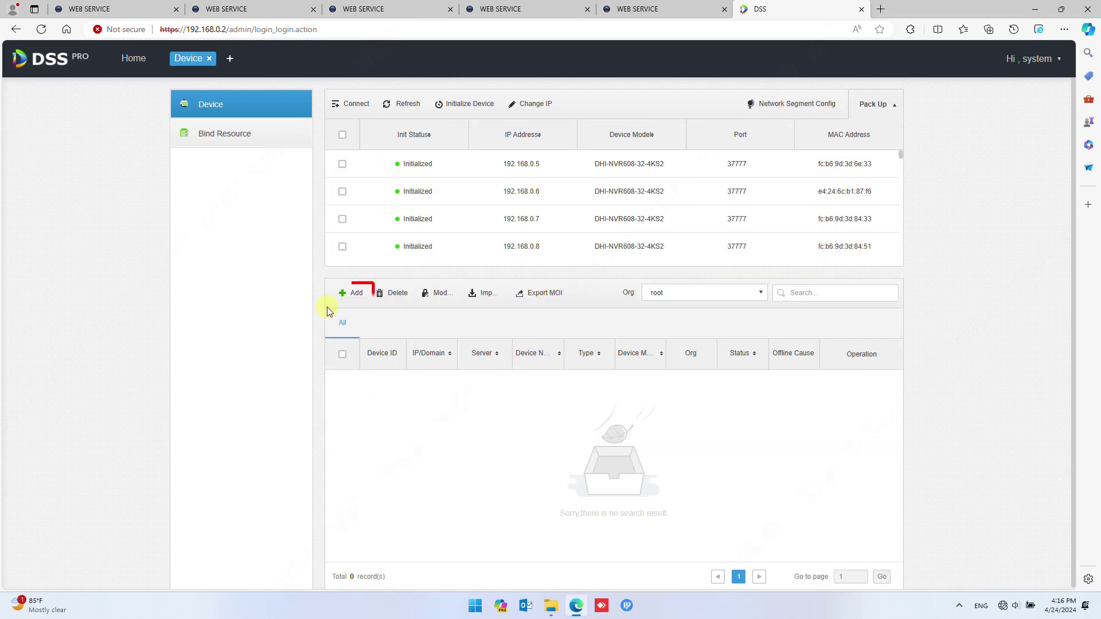
{"action": "left_click", "coordinate": [352, 295]}
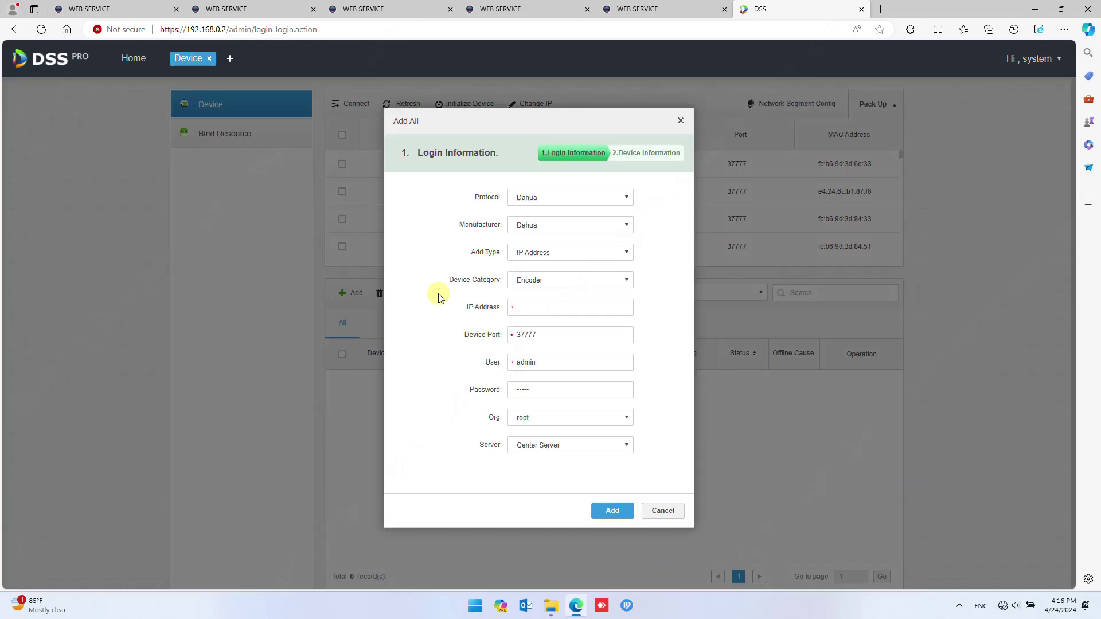
{"action": "left_click", "coordinate": [533, 302]}
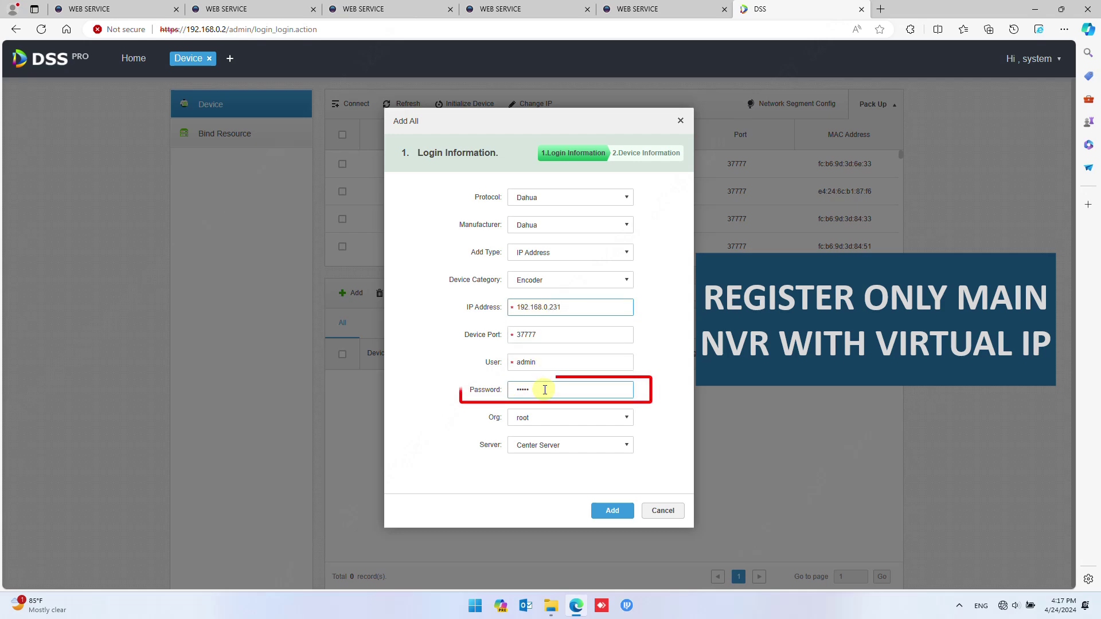
{"action": "left_click_drag", "start_coordinate": [544, 389], "coordinate": [510, 389]}
{"action": "type", "text": "a"}
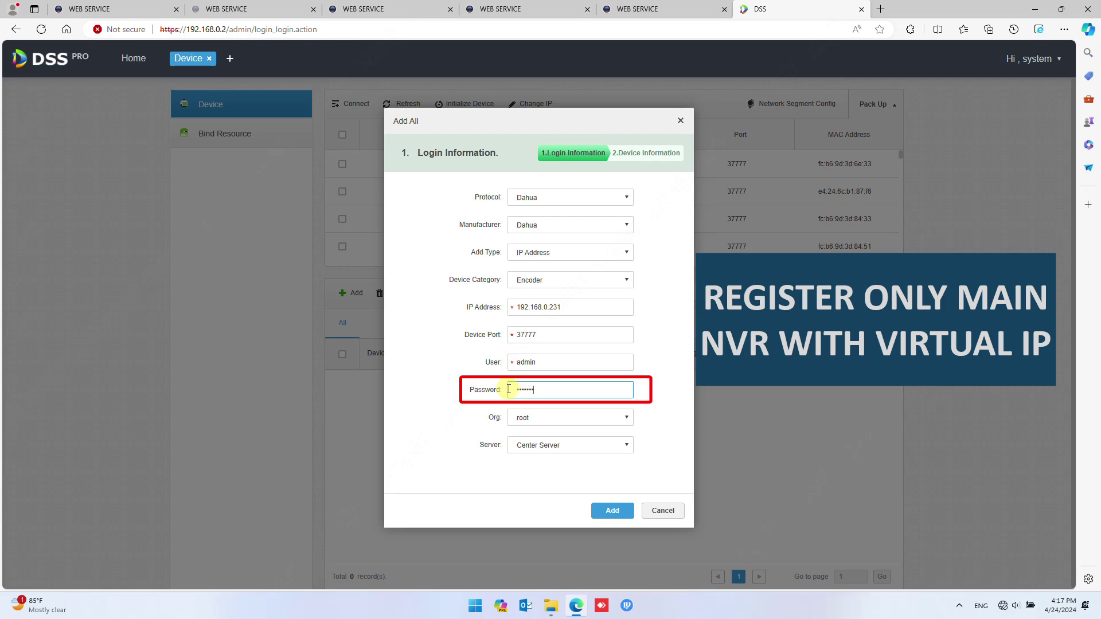
{"action": "left_click", "coordinate": [609, 510]}
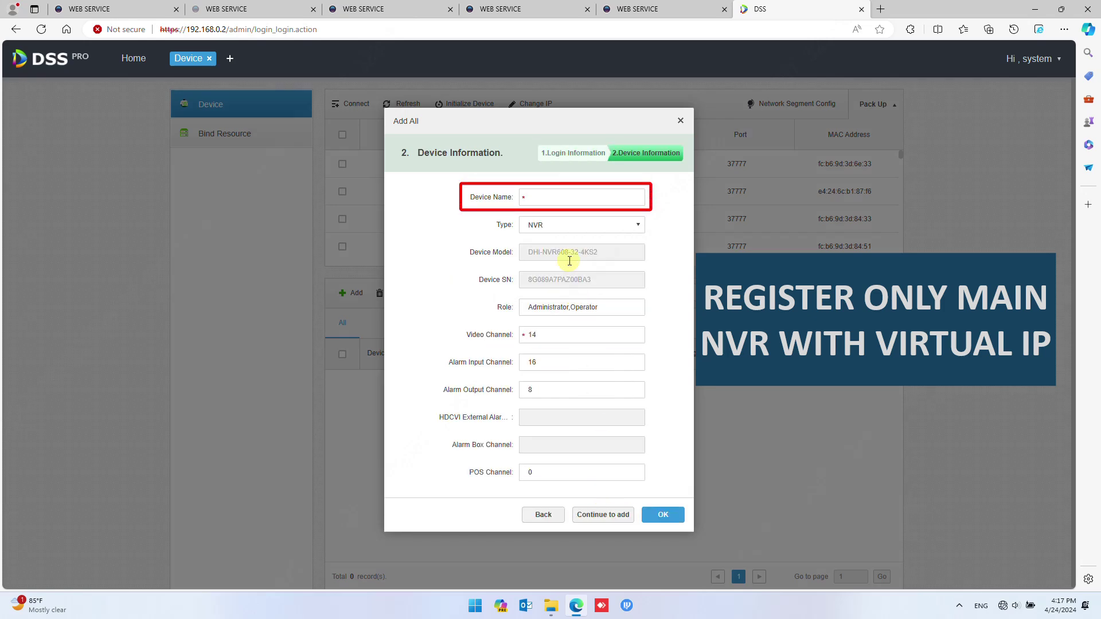
{"action": "left_click", "coordinate": [563, 200]}
{"action": "type", "text": "NVR - 01"}
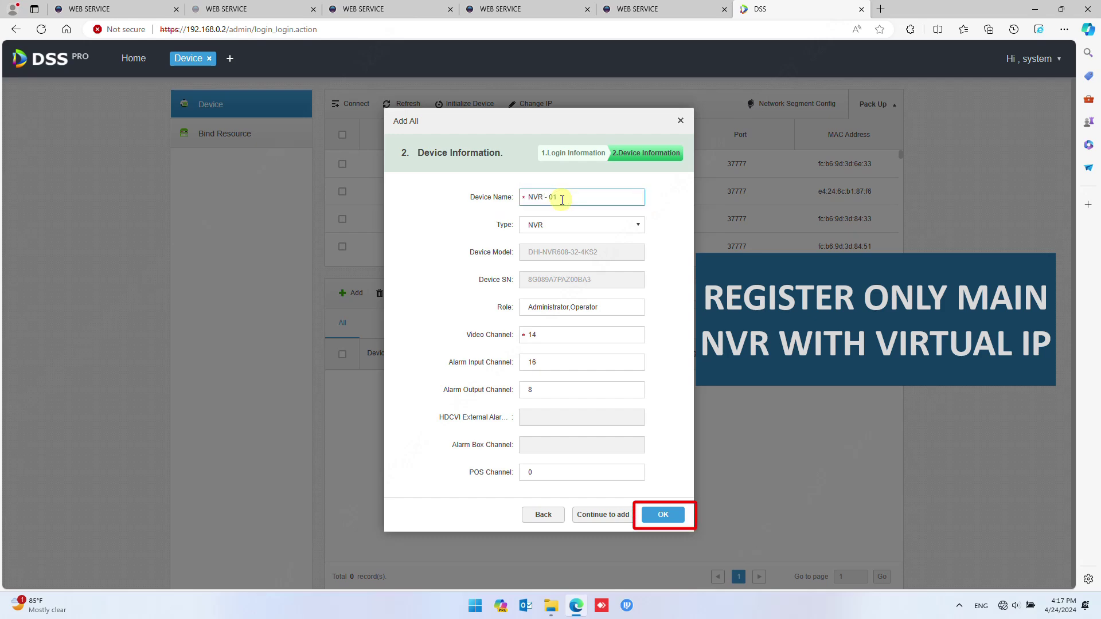
{"action": "left_click", "coordinate": [657, 516]}
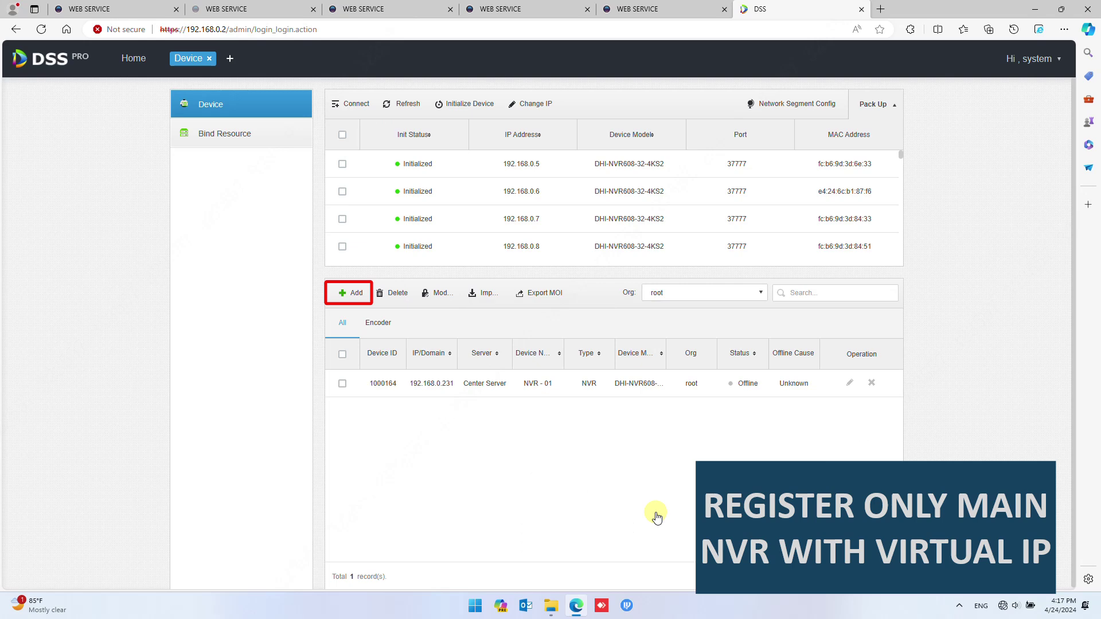
Step: Add the NVR at 192.168.0.232 with its password, naming it NVR - 02
{"action": "left_click", "coordinate": [344, 293]}
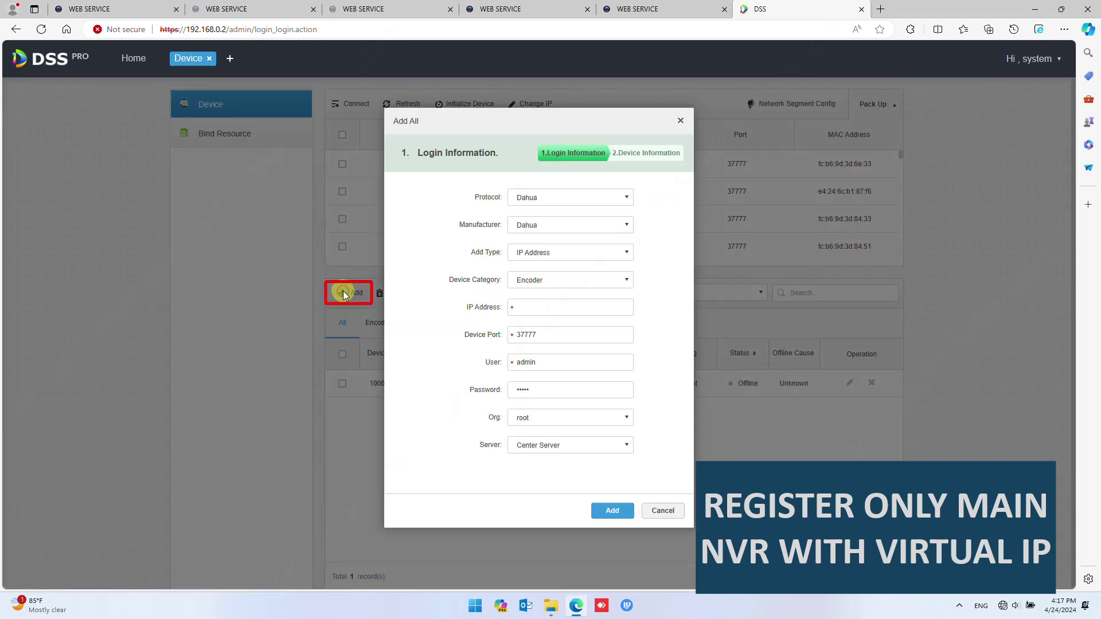
{"action": "left_click", "coordinate": [546, 306]}
{"action": "type", "text": "192.168.0"}
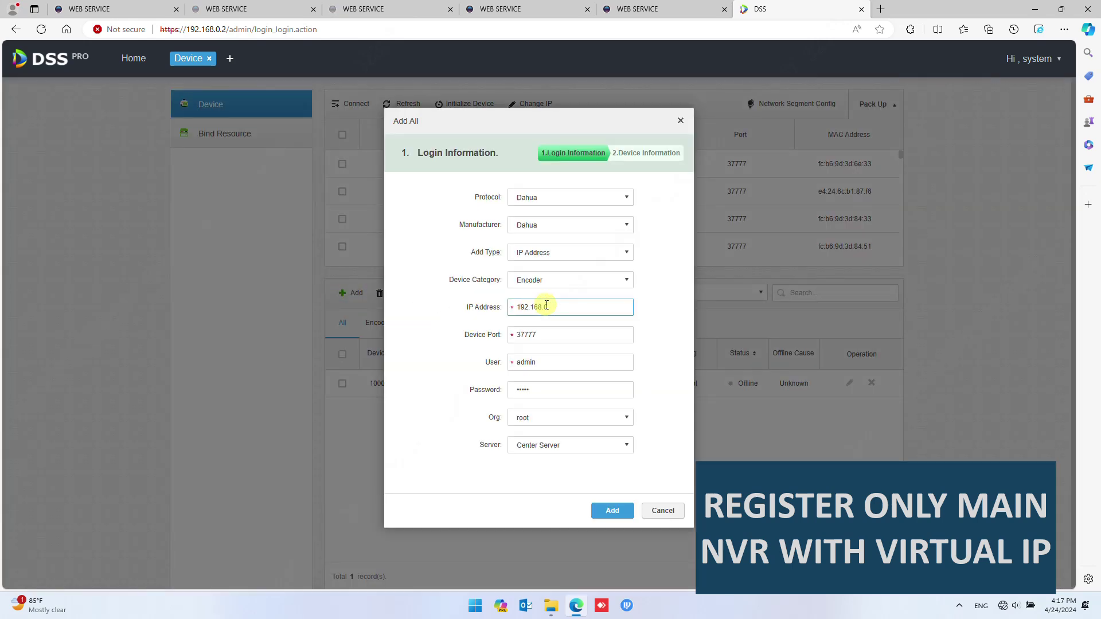
{"action": "type", "text": ".232"}
{"action": "left_click", "coordinate": [499, 391]}
{"action": "key", "text": "BackSpace"}
{"action": "key", "text": "BackSpace"}
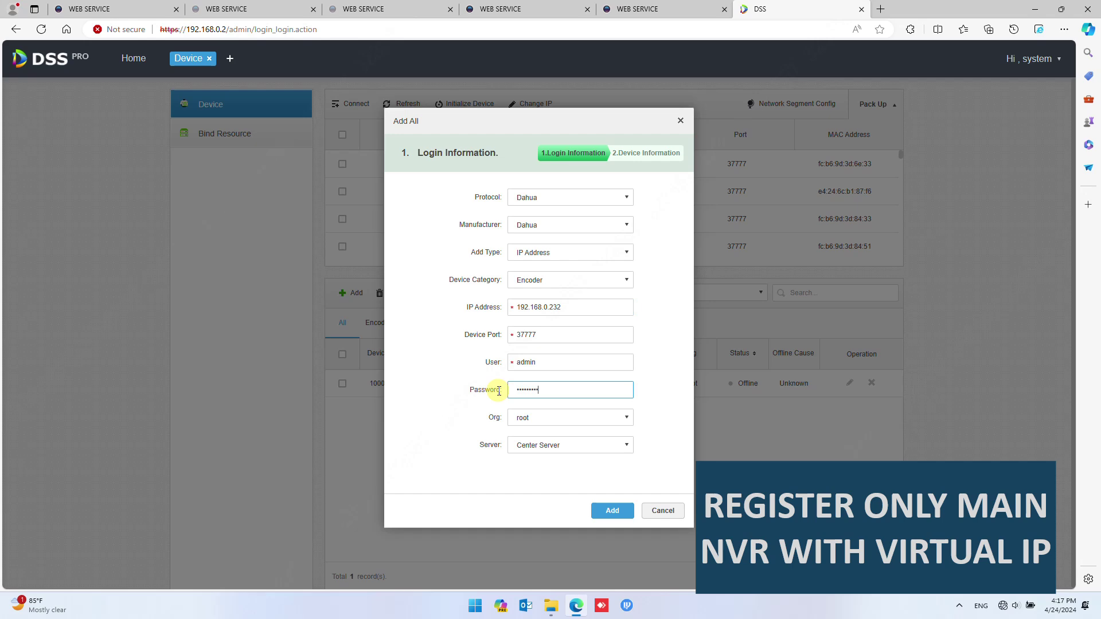
{"action": "left_click", "coordinate": [612, 509]}
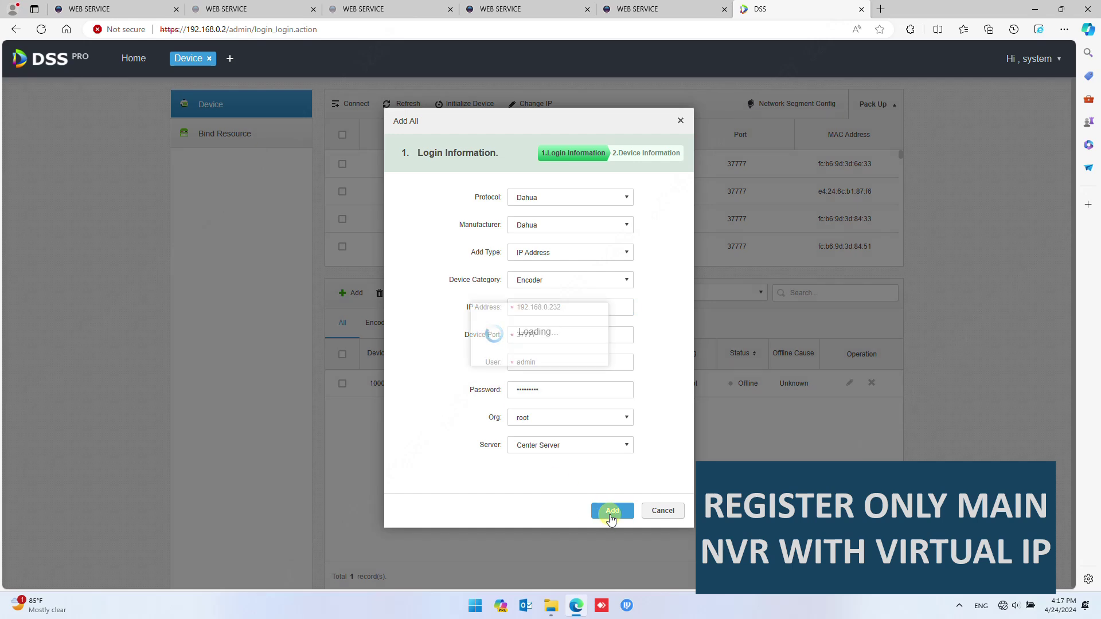
{"action": "left_click", "coordinate": [560, 202]}
{"action": "type", "text": "NVR - 02"}
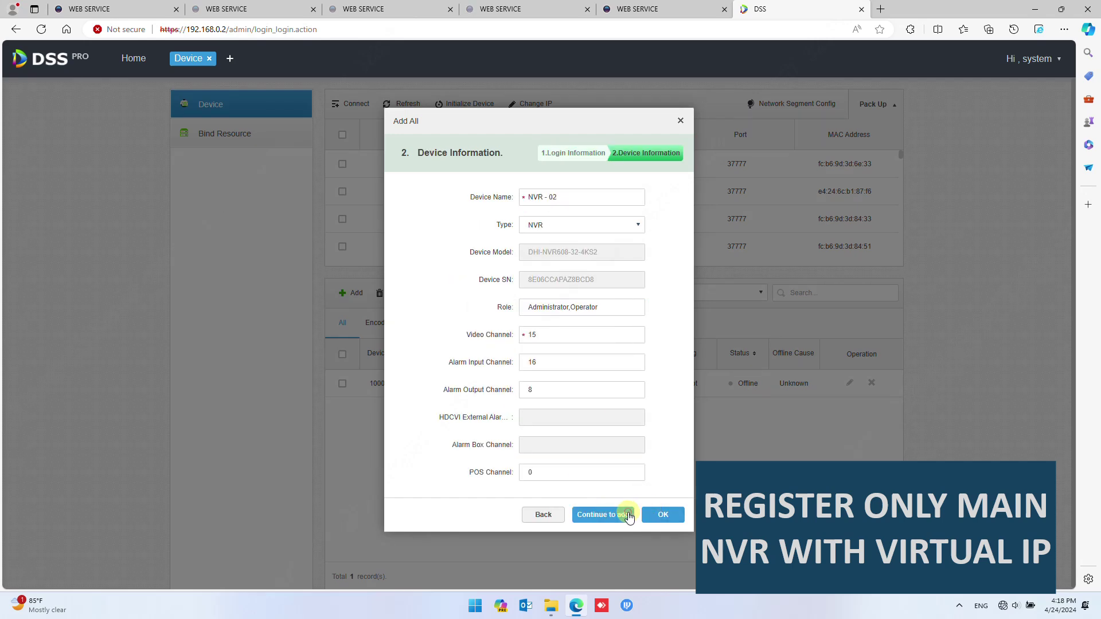
{"action": "left_click", "coordinate": [618, 514]}
Step: Add the NVR at 192.168.0.233 with its password, naming it NVR - 03
{"action": "left_click", "coordinate": [560, 307]}
{"action": "type", "text": "192.168.0"}
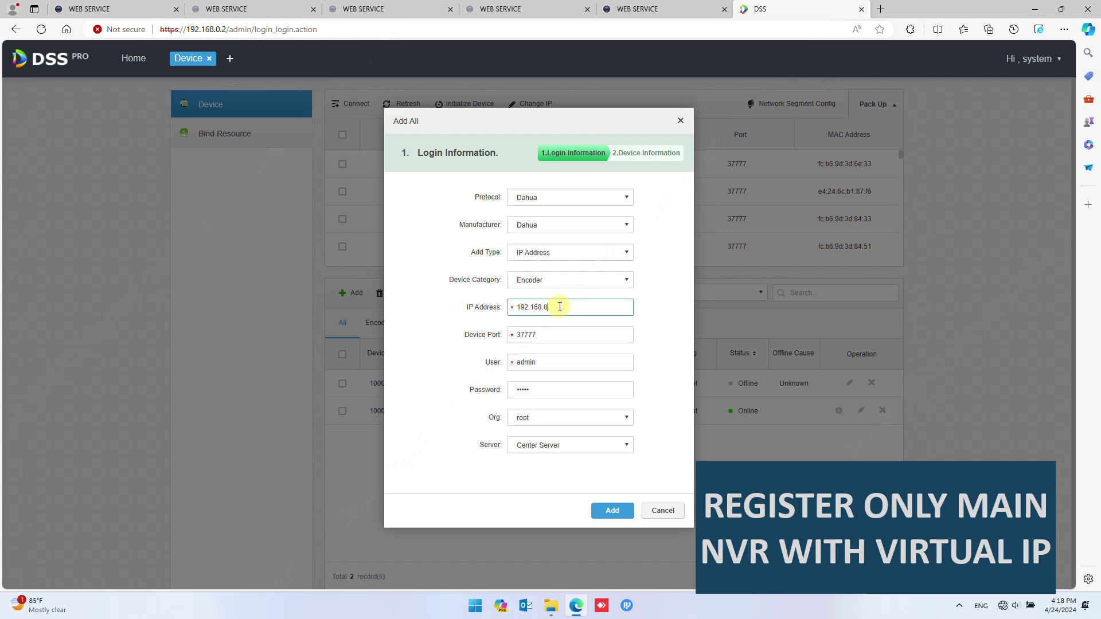
{"action": "type", "text": ".233"}
{"action": "left_click", "coordinate": [555, 389]}
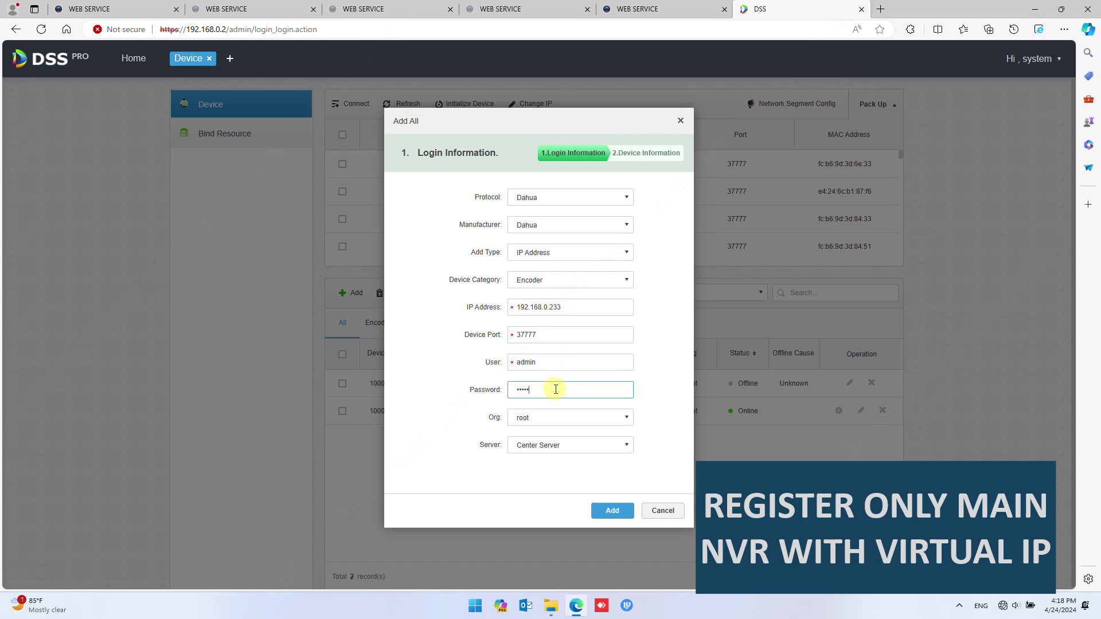
{"action": "left_click", "coordinate": [611, 512]}
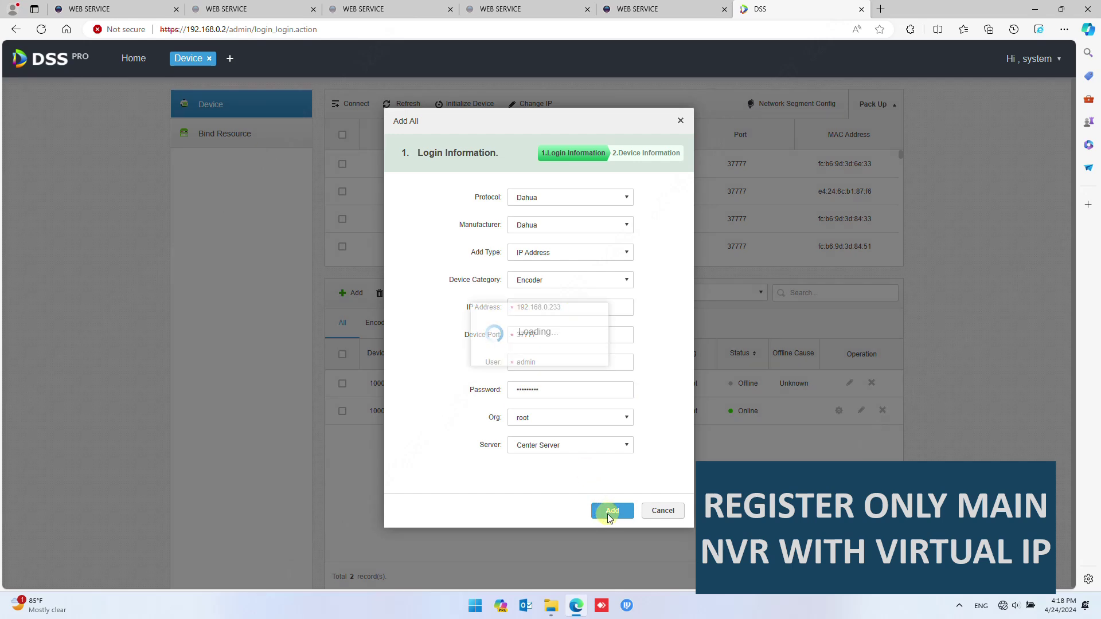
{"action": "left_click", "coordinate": [574, 194]}
{"action": "type", "text": "NVR - 03"}
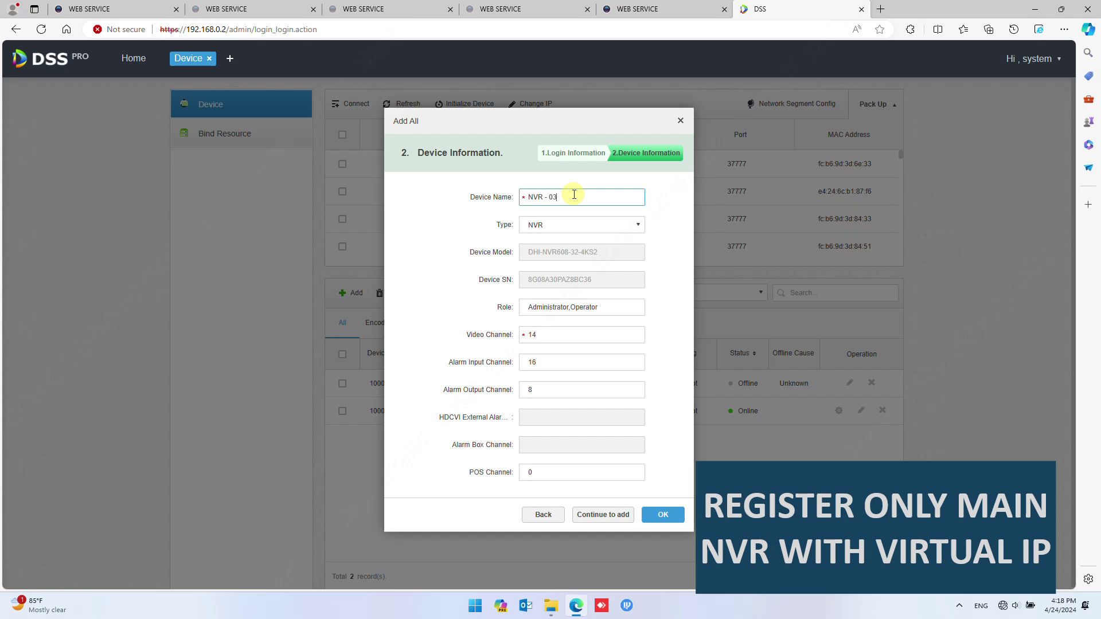
{"action": "left_click", "coordinate": [603, 514]}
Step: Add the NVR at 192.168.0.234 with its password, naming it NVR - 04
{"action": "left_click", "coordinate": [536, 312]}
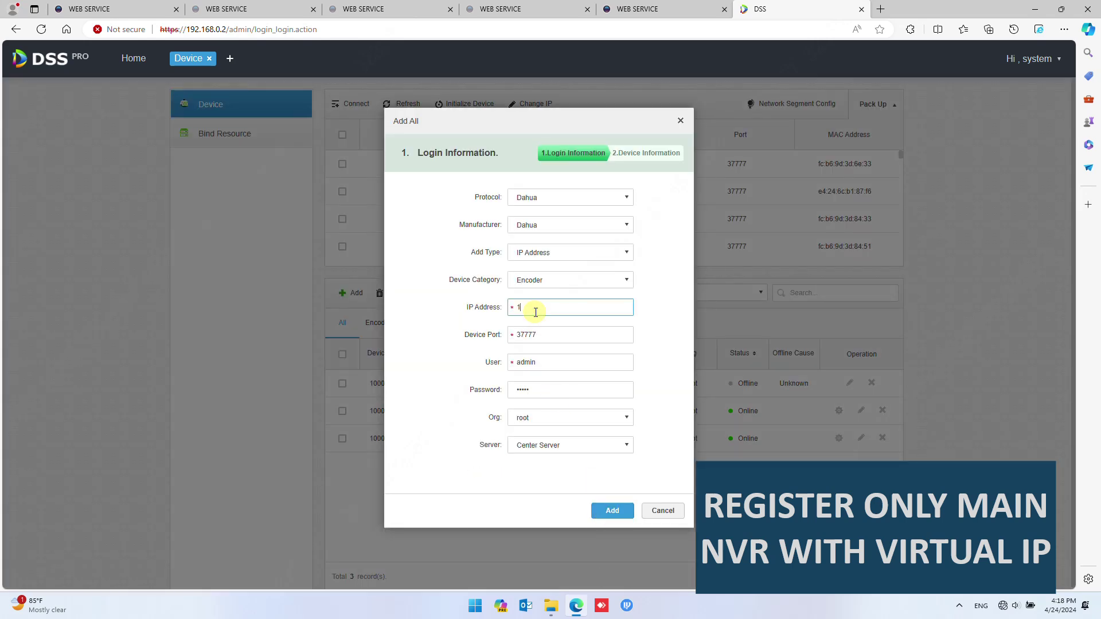
{"action": "left_click", "coordinate": [535, 387]}
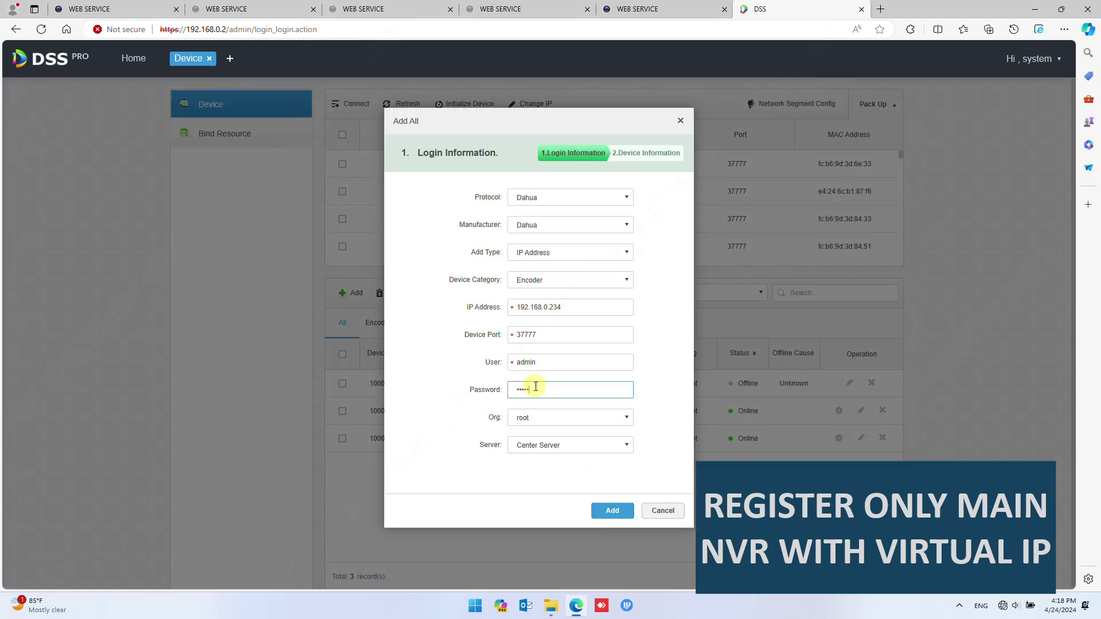
{"action": "left_click", "coordinate": [613, 511]}
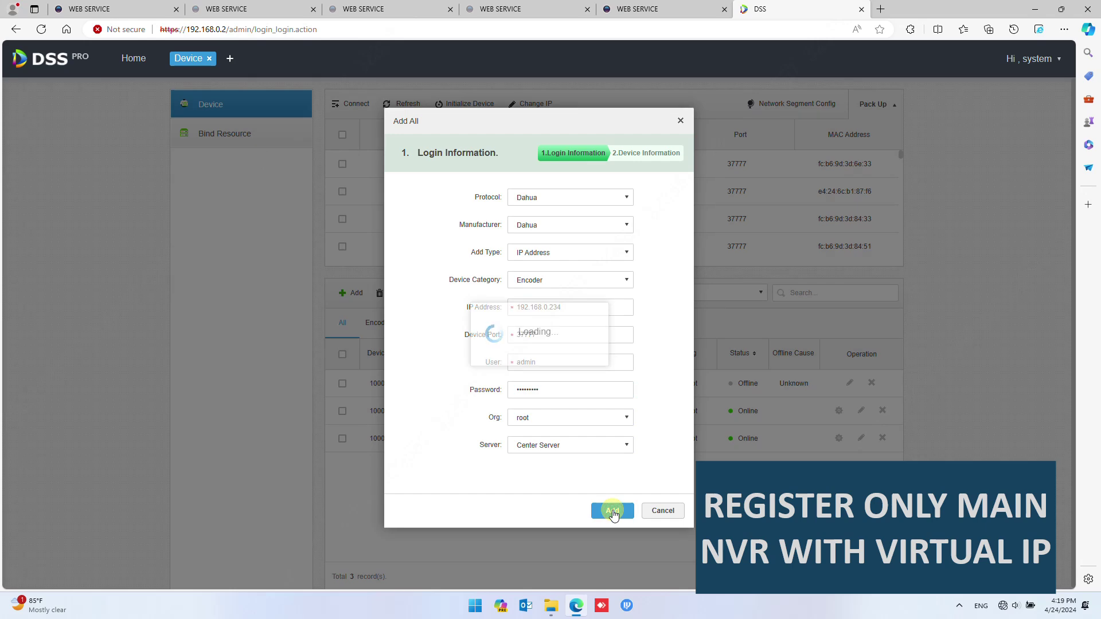
{"action": "left_click", "coordinate": [560, 197]}
{"action": "type", "text": "NVR - 04"}
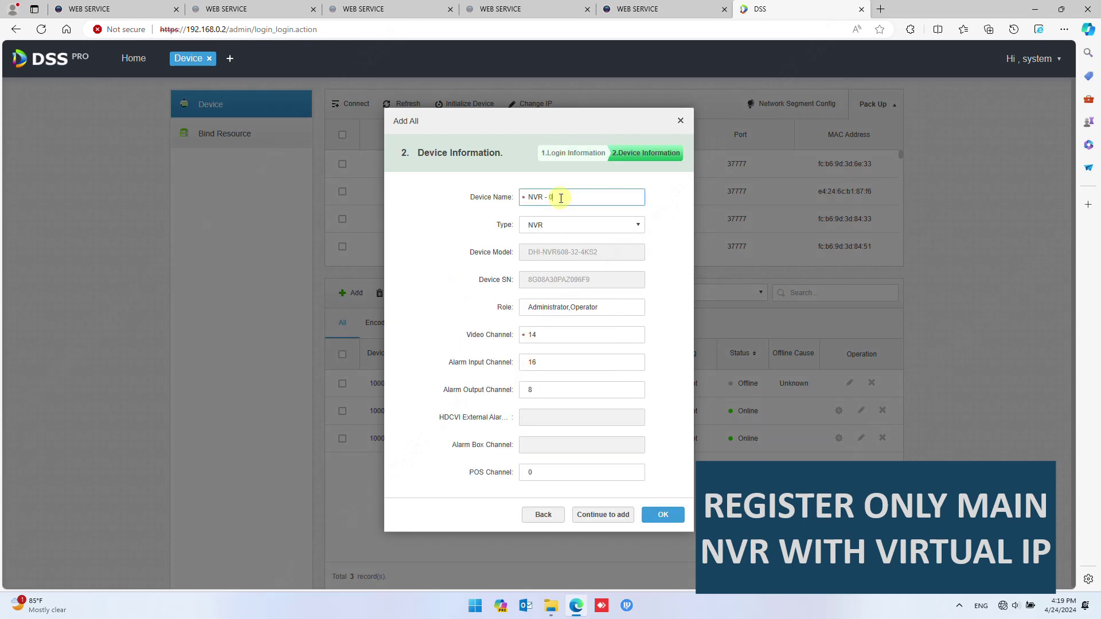
{"action": "left_click", "coordinate": [657, 514]}
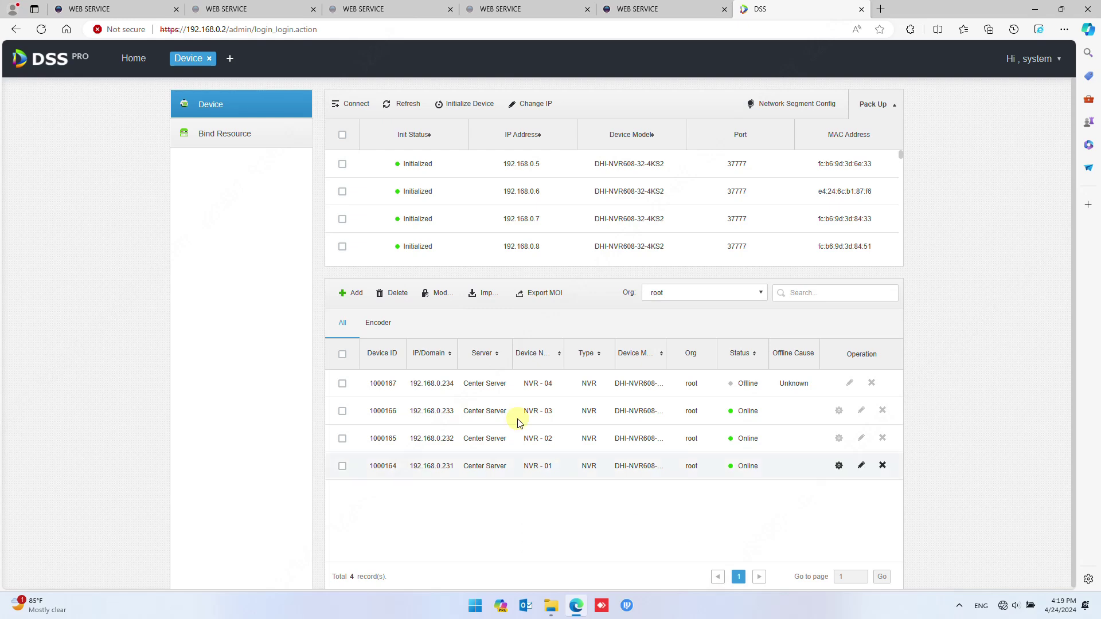
Step: Show the Encoder device list, then launch DSS Pro Client by searching 'dss pro client' in Start
{"action": "left_click", "coordinate": [381, 322]}
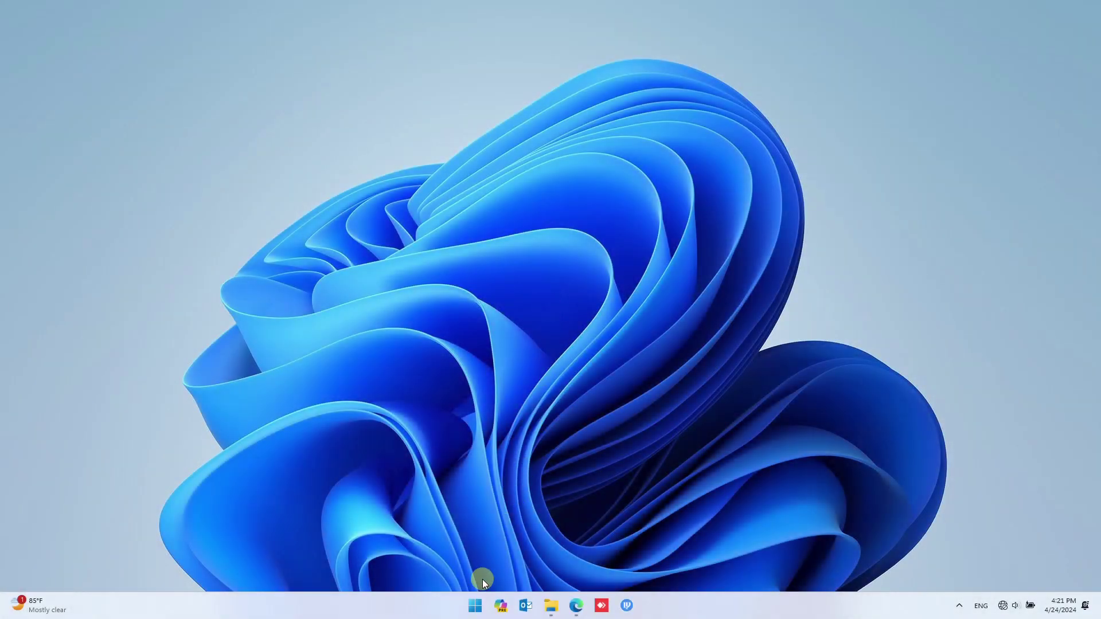
{"action": "left_click", "coordinate": [476, 606]}
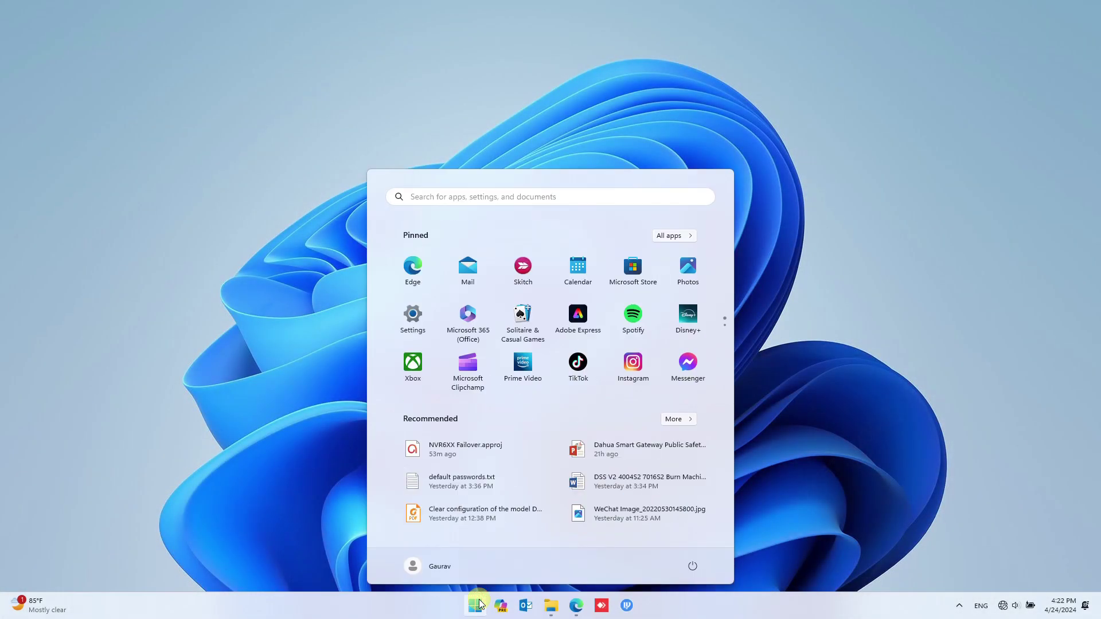
{"action": "type", "text": "dss"}
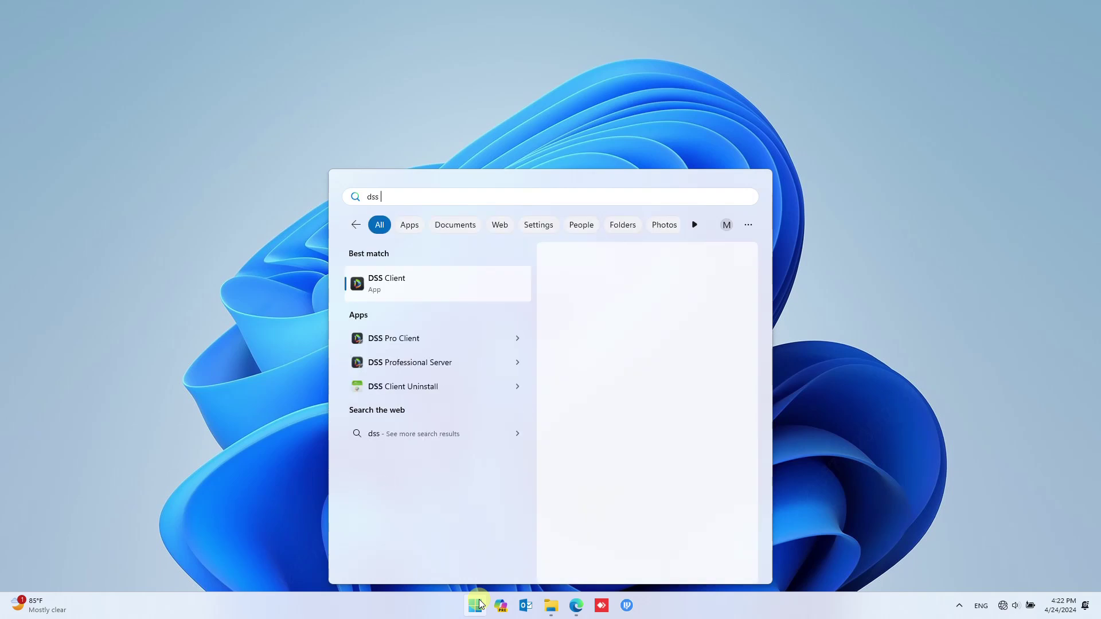
{"action": "type", "text": " pro client"}
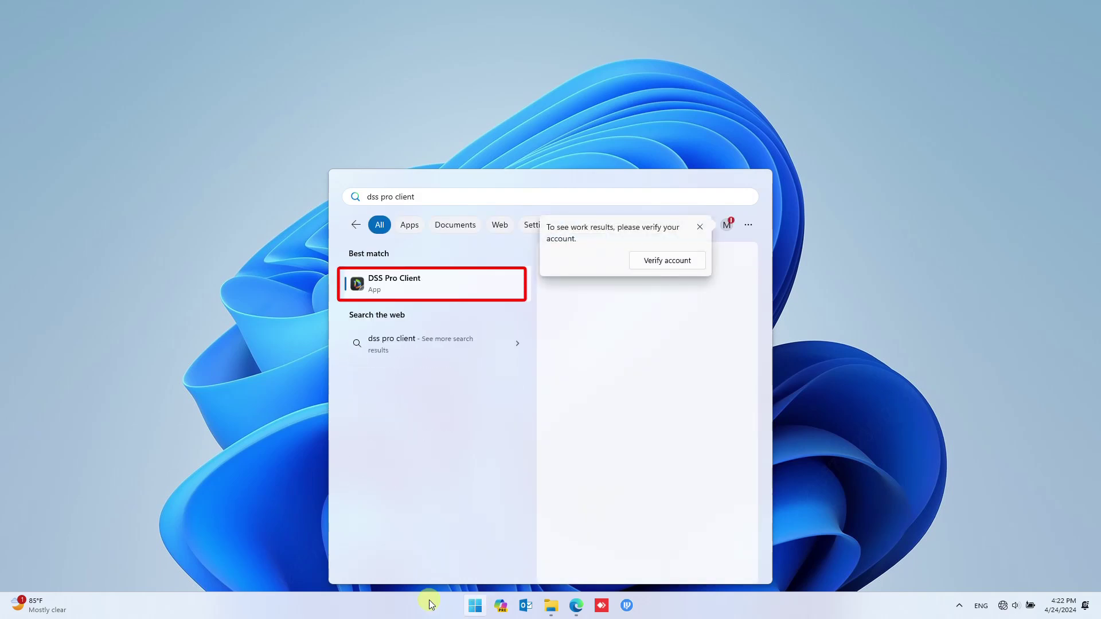
{"action": "left_click", "coordinate": [446, 291]}
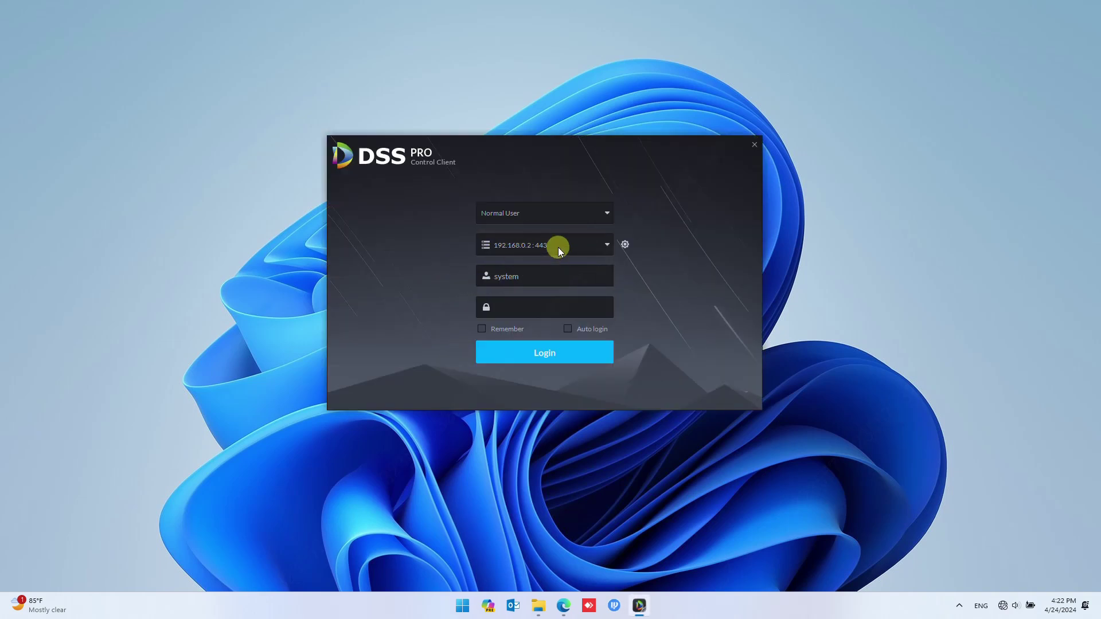
Step: Enter the account password, tick Remember, and log in to DSS Pro Client
{"action": "left_click", "coordinate": [539, 305]}
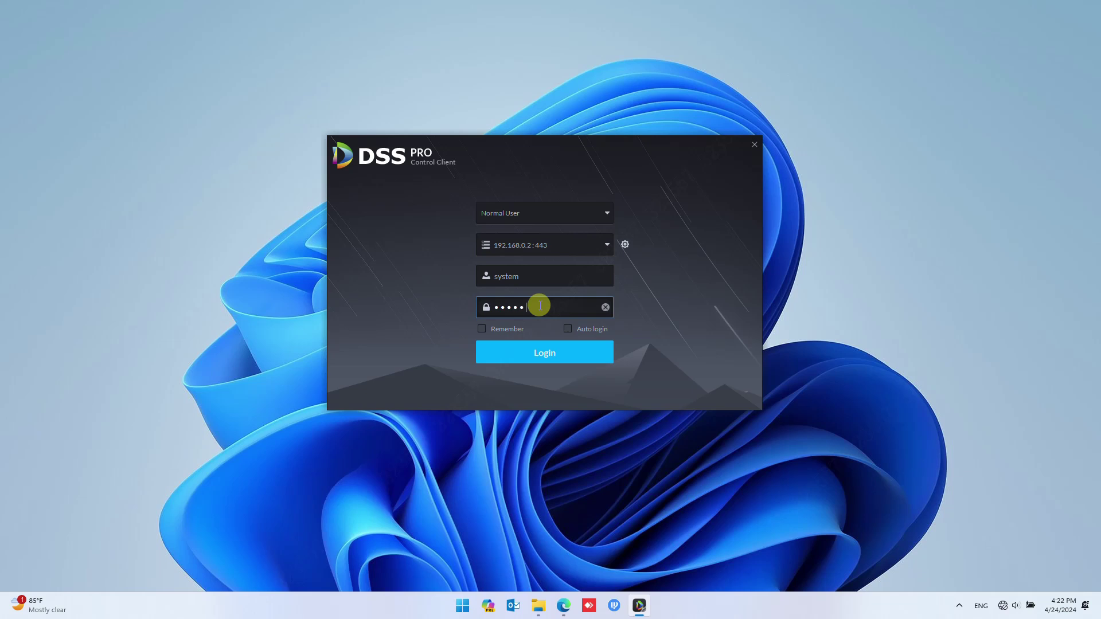
{"action": "left_click", "coordinate": [511, 327]}
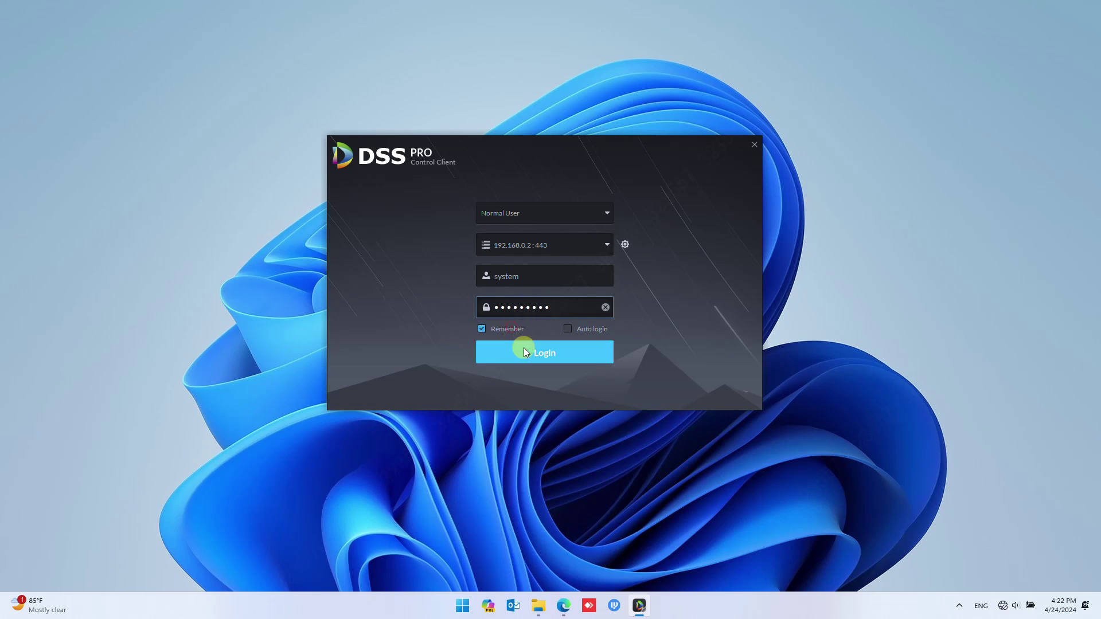
{"action": "left_click", "coordinate": [528, 353]}
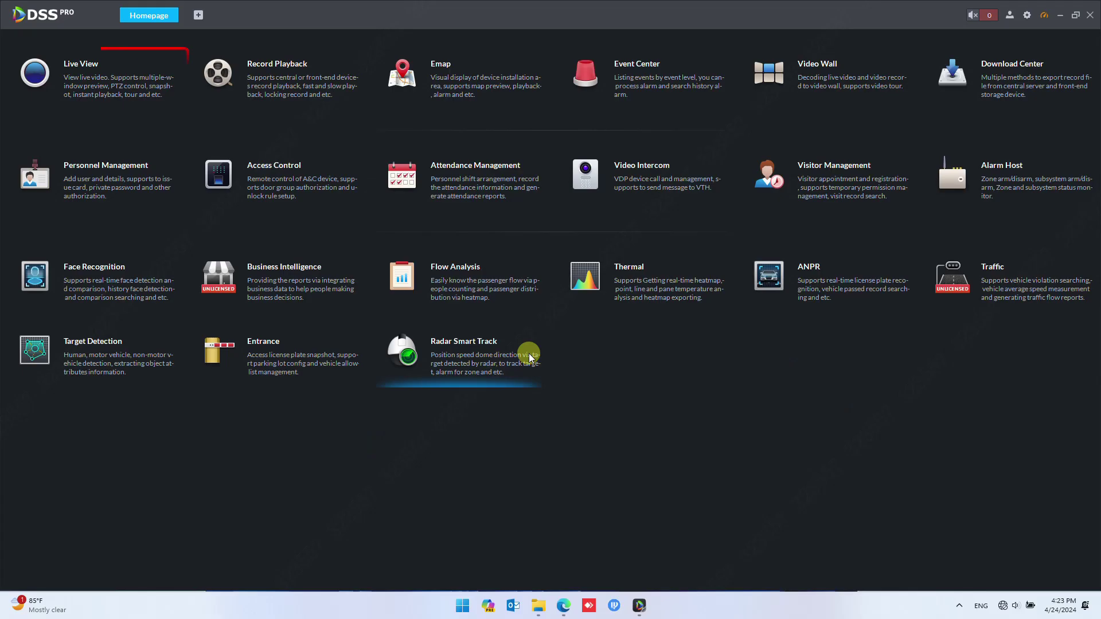
Step: Play NVR - 01's cameras in Live View and select the meeting room corridor camera tile
{"action": "left_click", "coordinate": [111, 77]}
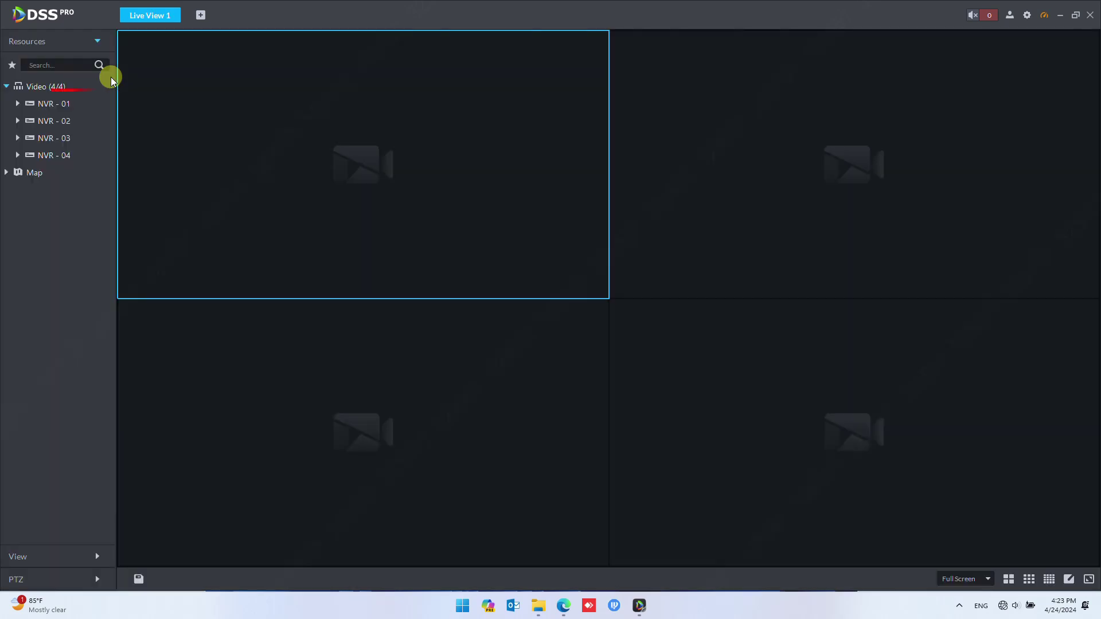
{"action": "double_click", "coordinate": [37, 105]}
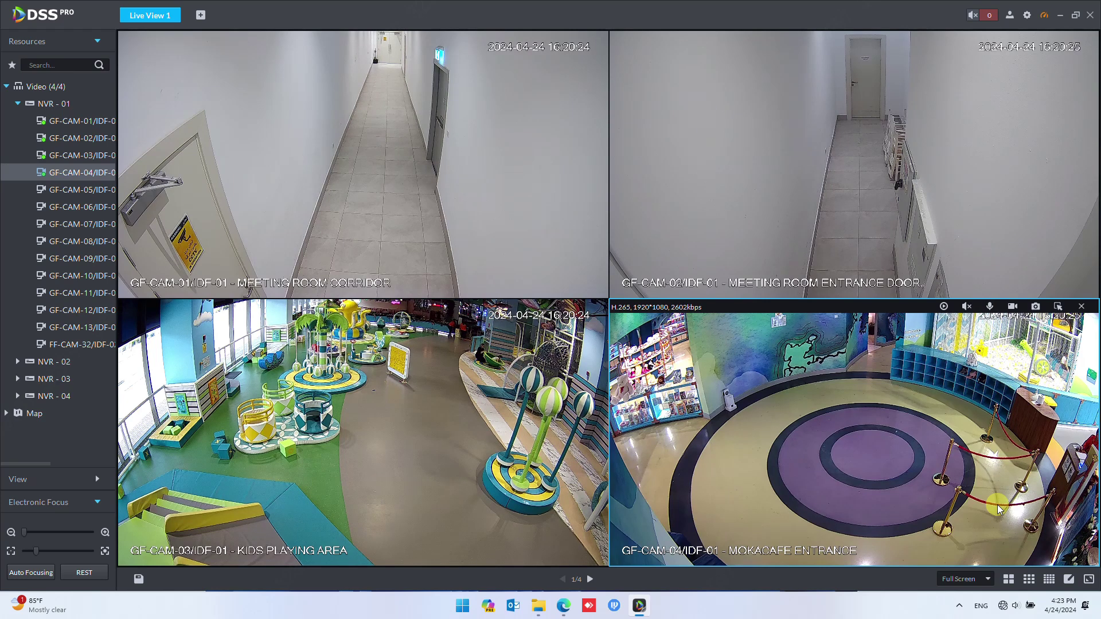
{"action": "left_click", "coordinate": [569, 146]}
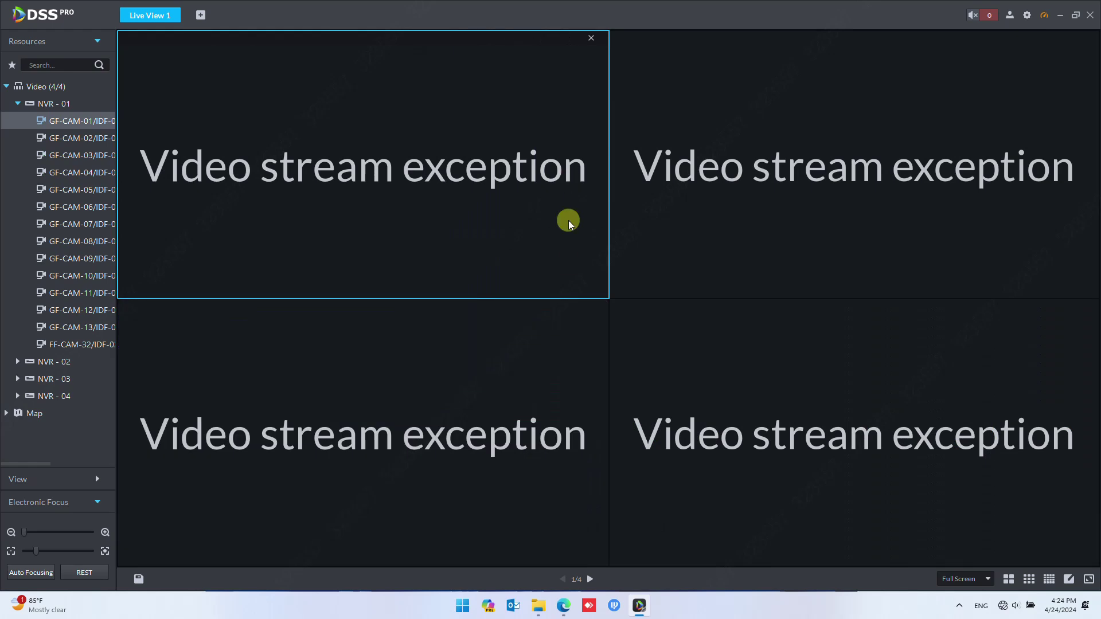
{"action": "left_click", "coordinate": [562, 607]}
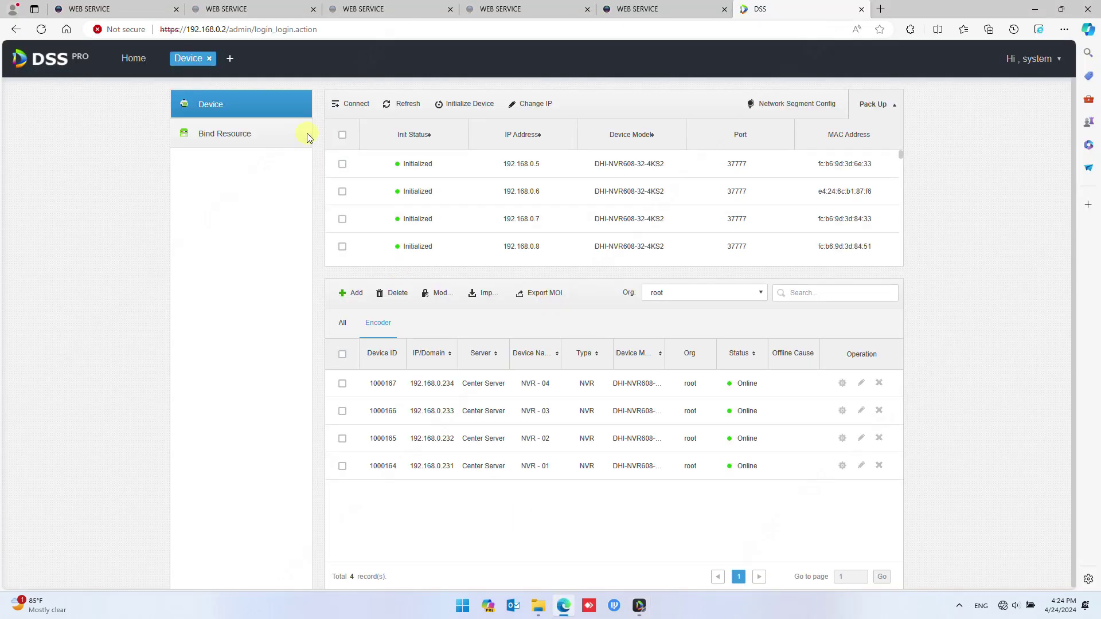
Step: Bring up the failover NVR's Cluster Service page, where NVR - 01 shows as Backup
{"action": "left_click", "coordinate": [158, 14]}
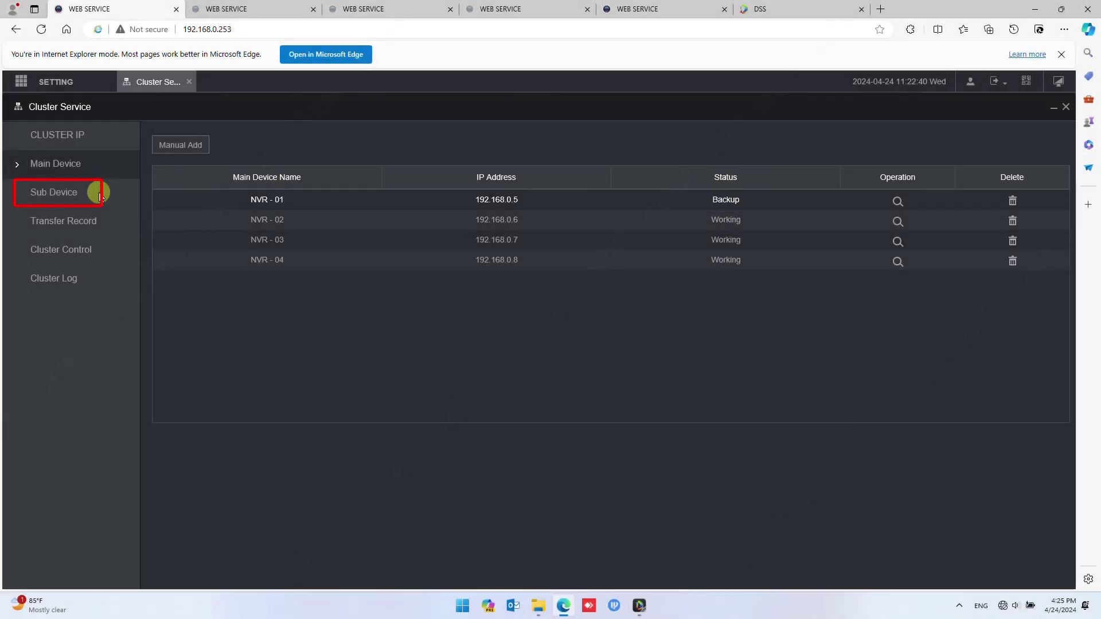
{"action": "left_click", "coordinate": [68, 193]}
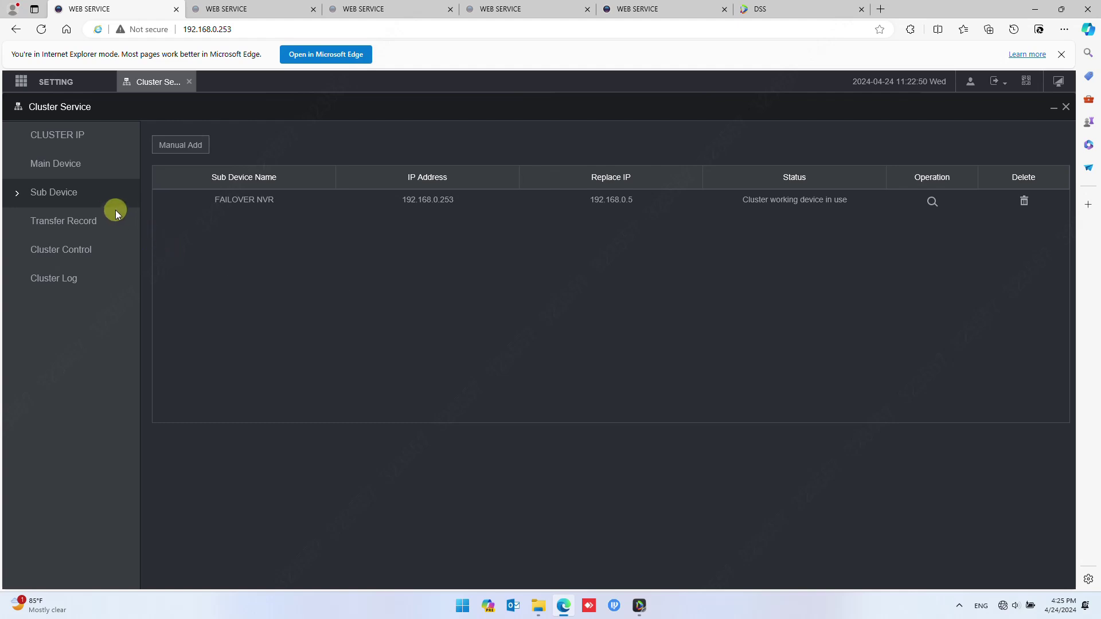
{"action": "left_click", "coordinate": [89, 171]}
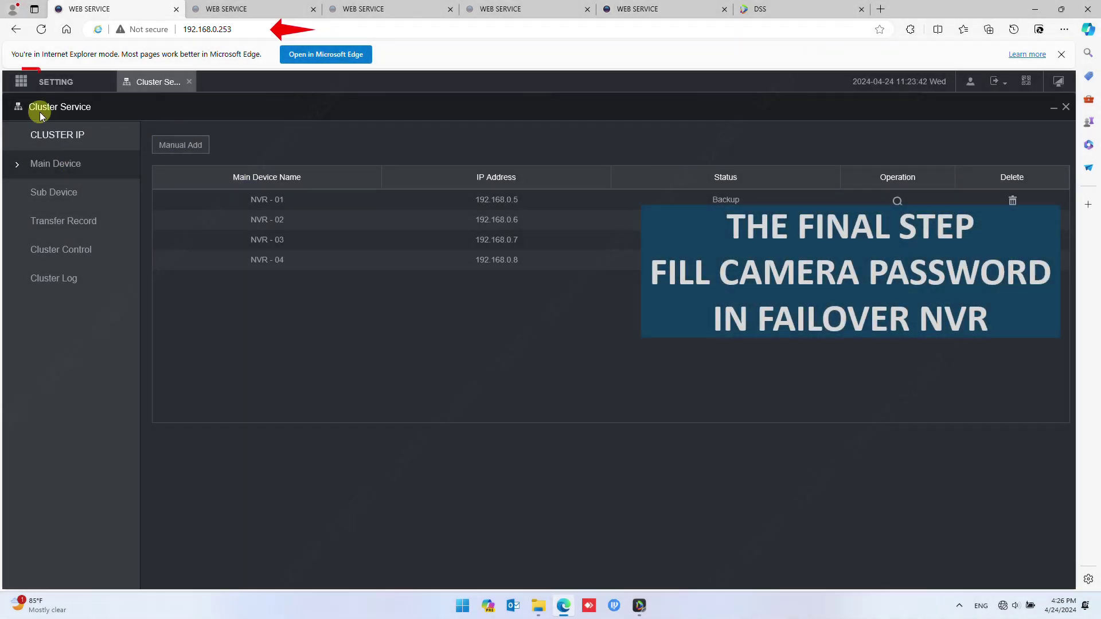
Step: Open Camera settings from the SETTING menu to list the inherited cameras on channels 1–6
{"action": "left_click", "coordinate": [23, 85]}
{"action": "left_click", "coordinate": [50, 113]}
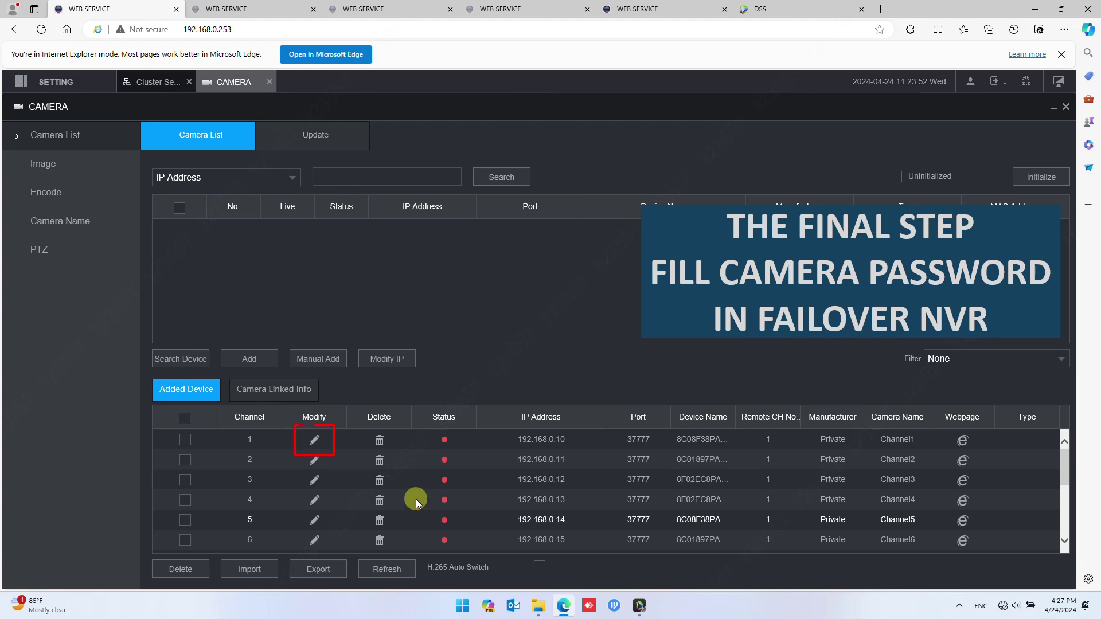
Step: Re-enter the camera passwords for channels 1 and 2 (192.168.0.10 and .11)
{"action": "left_click", "coordinate": [314, 442]}
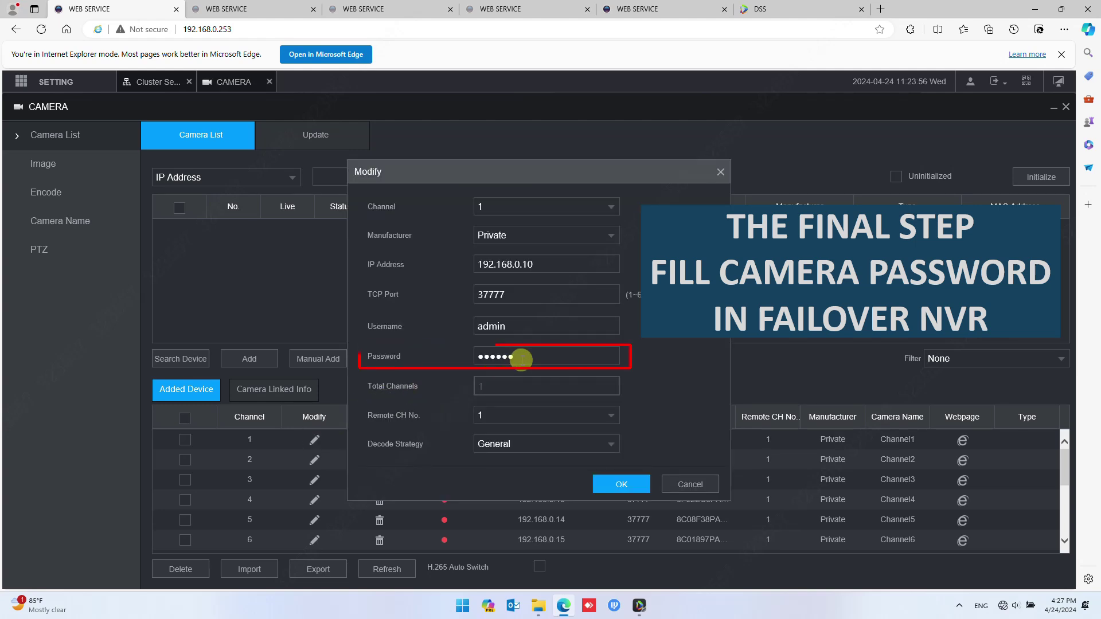
{"action": "left_click", "coordinate": [521, 359]}
{"action": "key", "text": "BackSpace"}
{"action": "key", "text": "BackSpace"}
{"action": "type", "text": "•••••"}
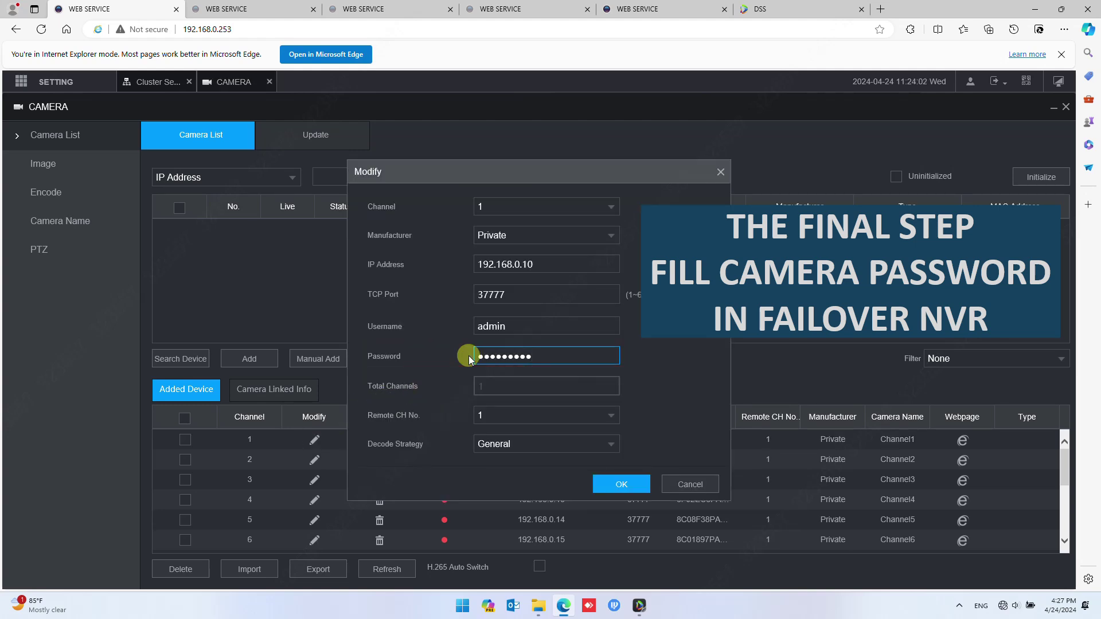
{"action": "left_click", "coordinate": [616, 486]}
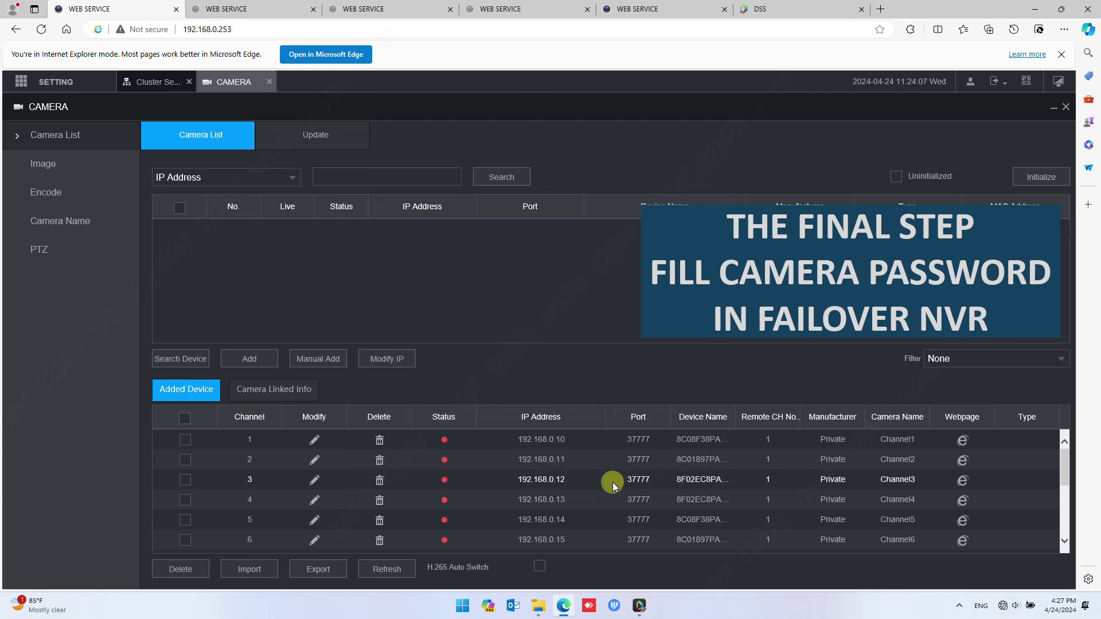
{"action": "left_click", "coordinate": [314, 459]}
{"action": "left_click", "coordinate": [531, 356]}
{"action": "key", "text": "BackSpace"}
{"action": "key", "text": "BackSpace"}
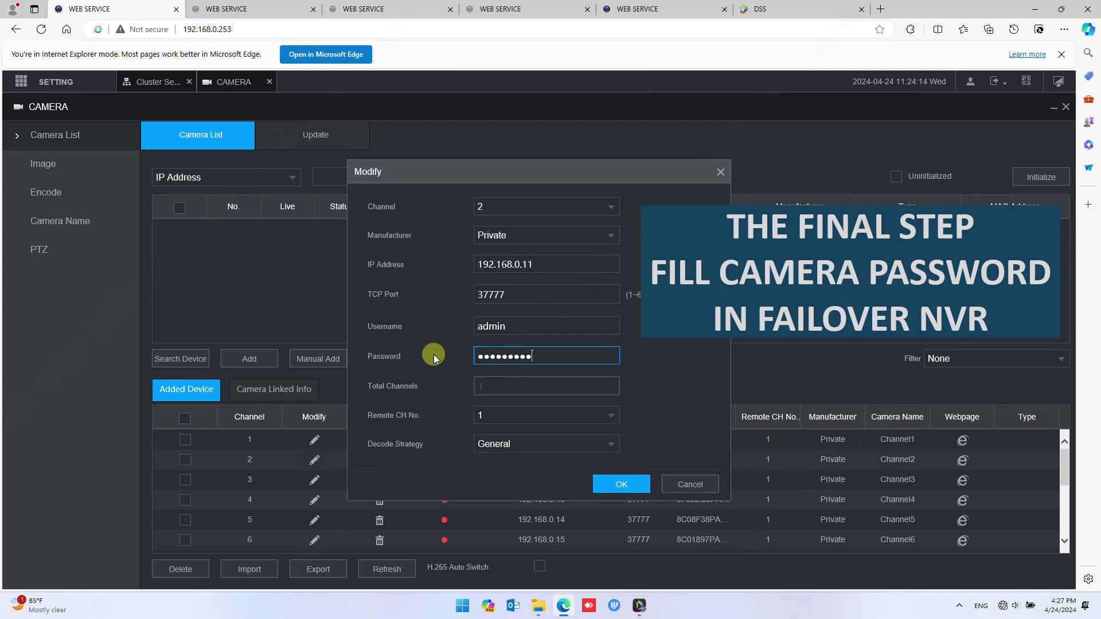
{"action": "left_click", "coordinate": [617, 484]}
Step: Re-enter channel 3's camera password (192.168.0.12) and refresh the connection statuses
{"action": "left_click", "coordinate": [315, 481]}
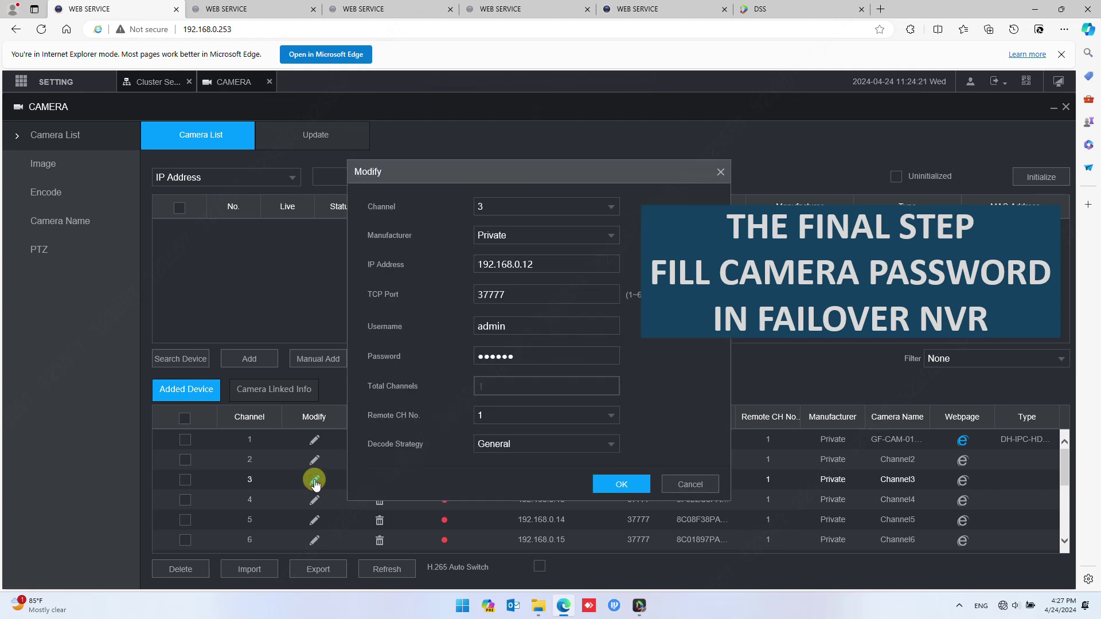
{"action": "left_click", "coordinate": [520, 357]}
{"action": "key", "text": "BackSpace"}
{"action": "key", "text": "BackSpace"}
{"action": "key", "text": "BackSpace"}
{"action": "key", "text": "BackSpace"}
{"action": "key", "text": "BackSpace"}
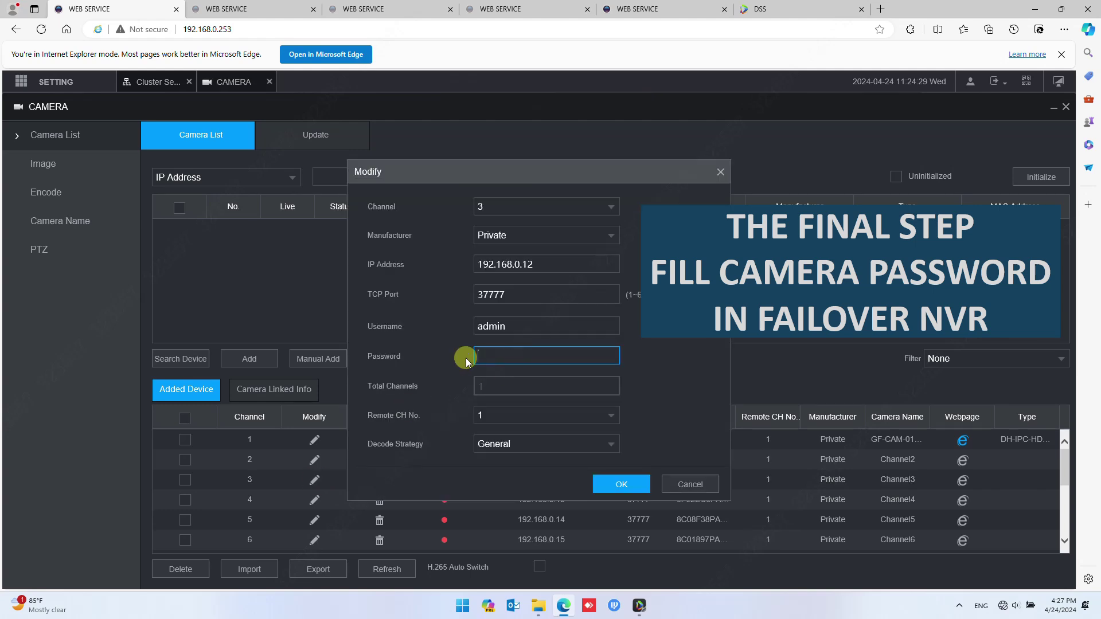
{"action": "left_click", "coordinate": [621, 484]}
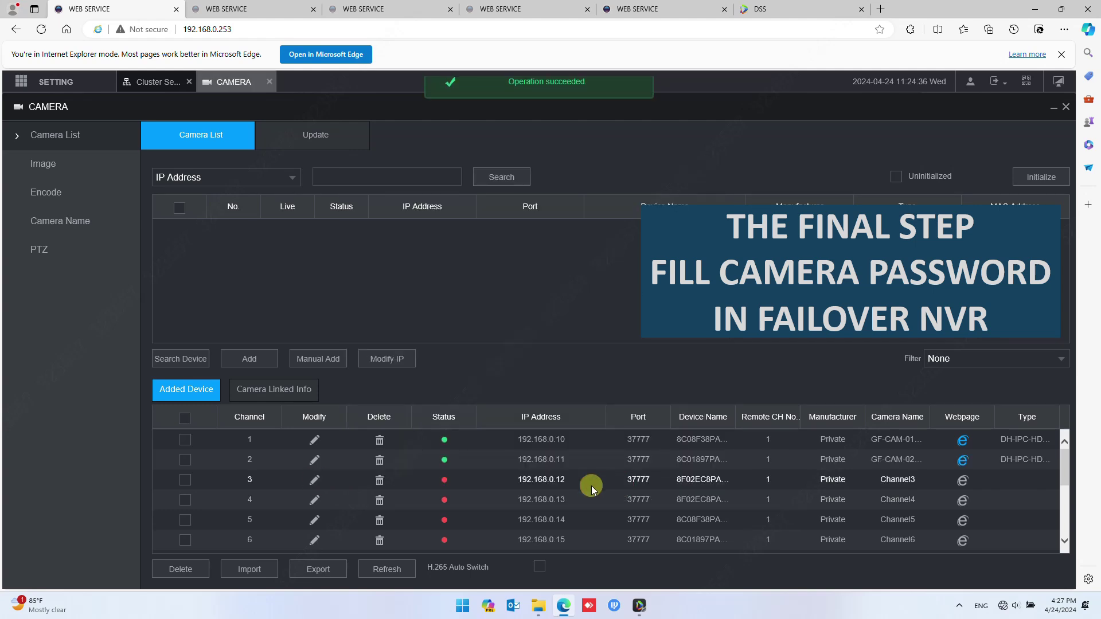
{"action": "left_click", "coordinate": [396, 570]}
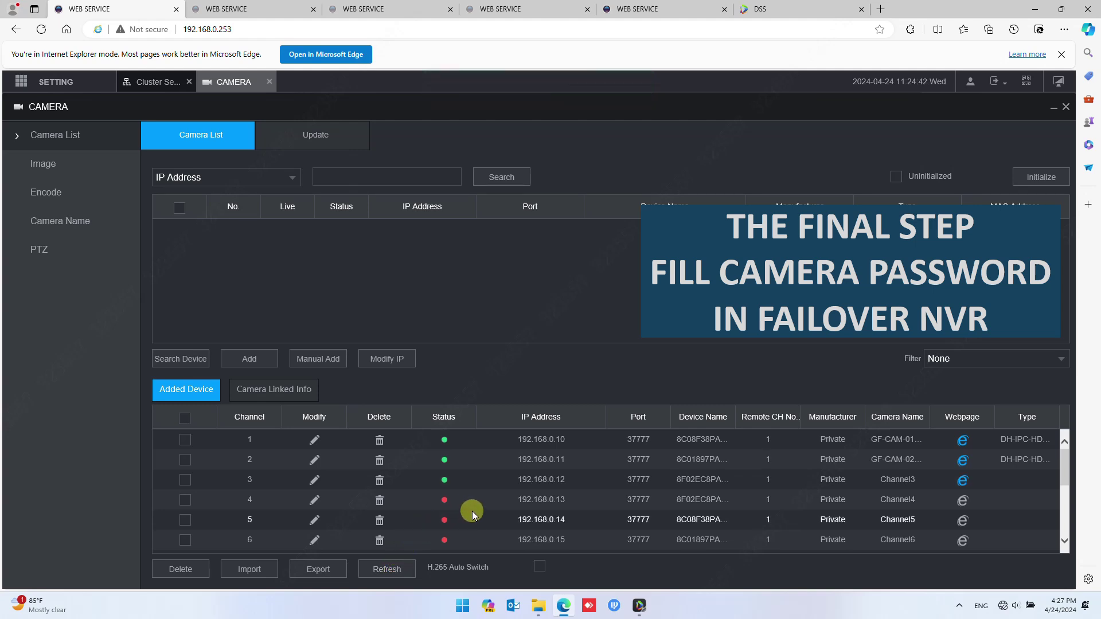
{"action": "scroll", "coordinate": [472, 511], "scroll_direction": "down", "scroll_amount": 3}
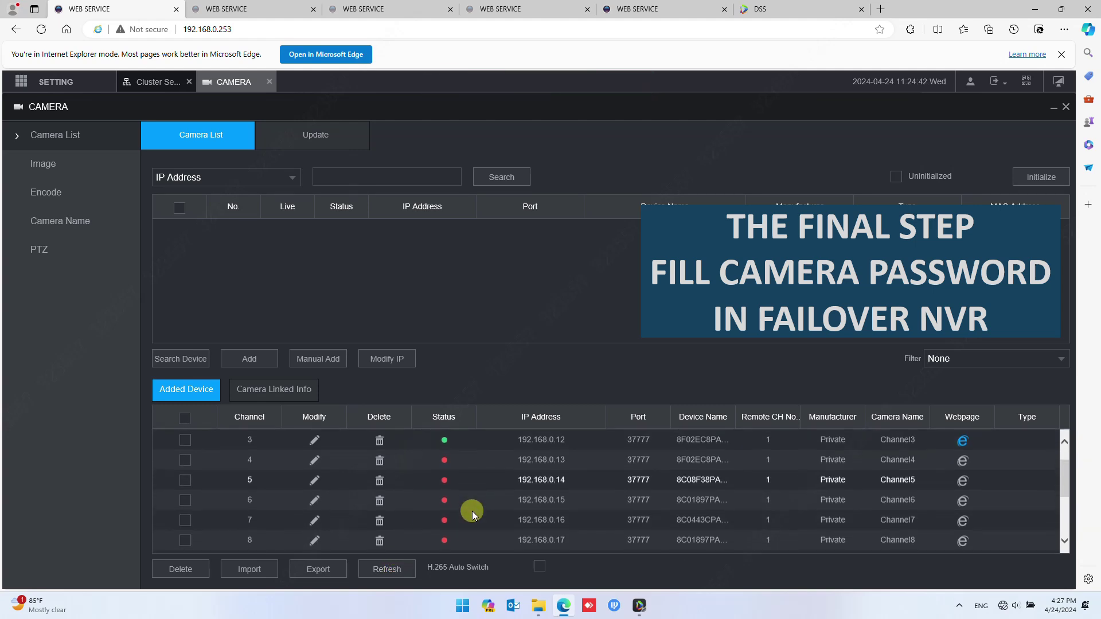
Step: Select every added channel and export its configuration unencrypted to Documents as RemoteConfig_20240424162805.csv
{"action": "left_click", "coordinate": [183, 418]}
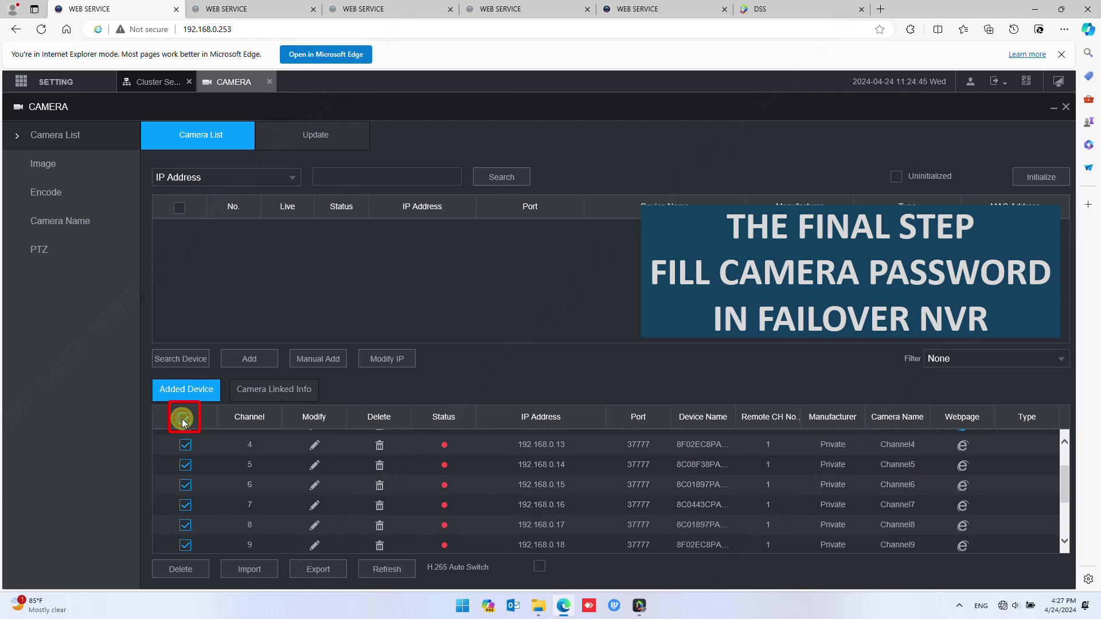
{"action": "left_click", "coordinate": [320, 570]}
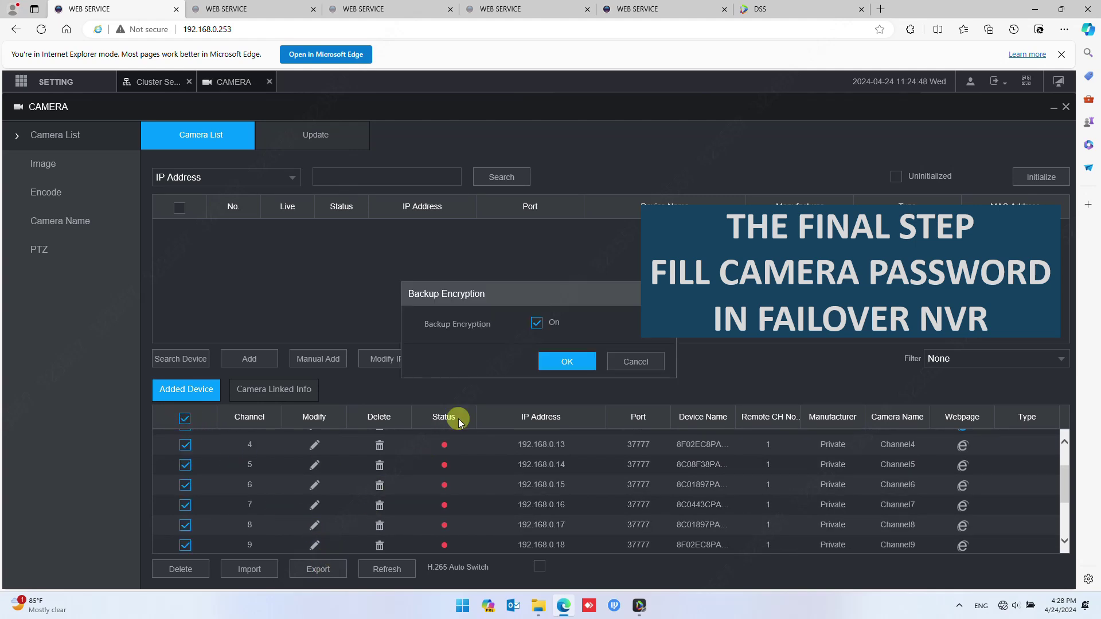
{"action": "left_click", "coordinate": [536, 323]}
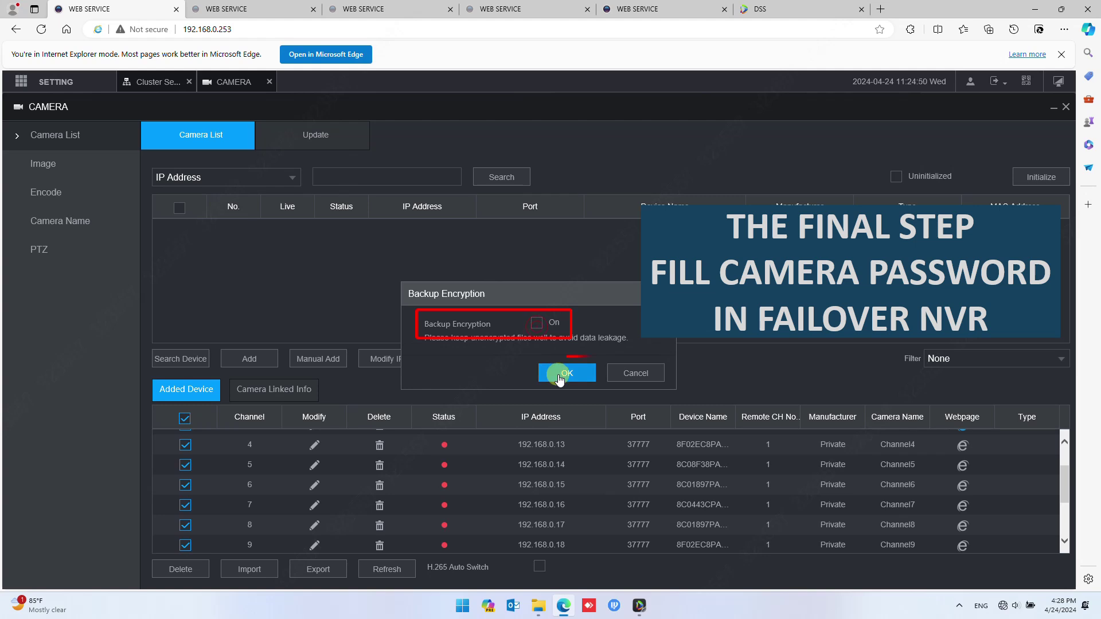
{"action": "left_click", "coordinate": [559, 375]}
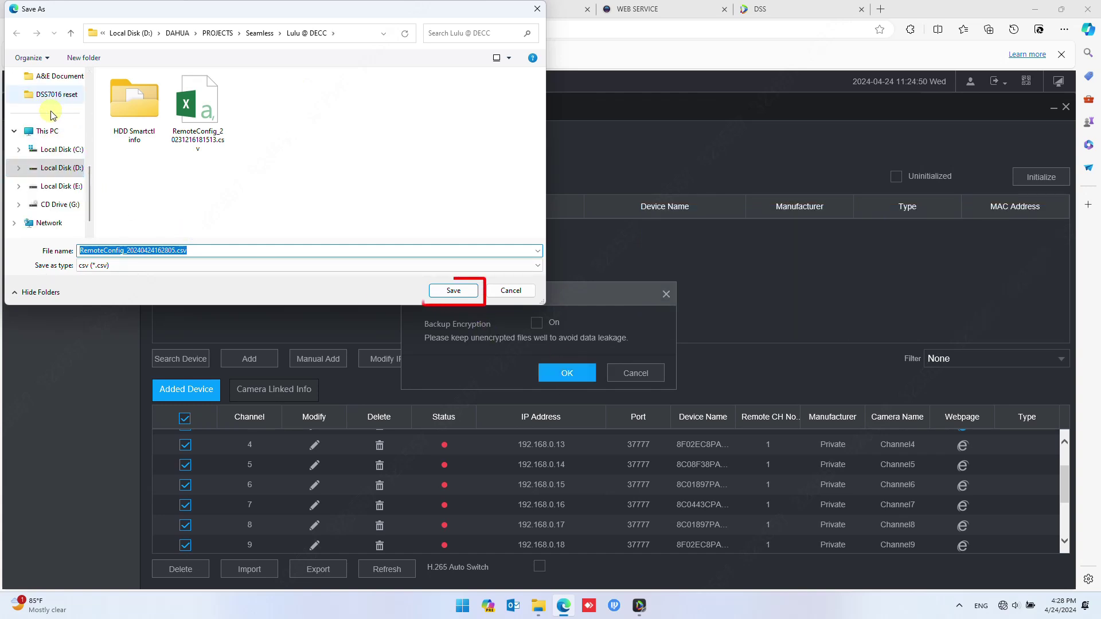
{"action": "left_click", "coordinate": [53, 189]}
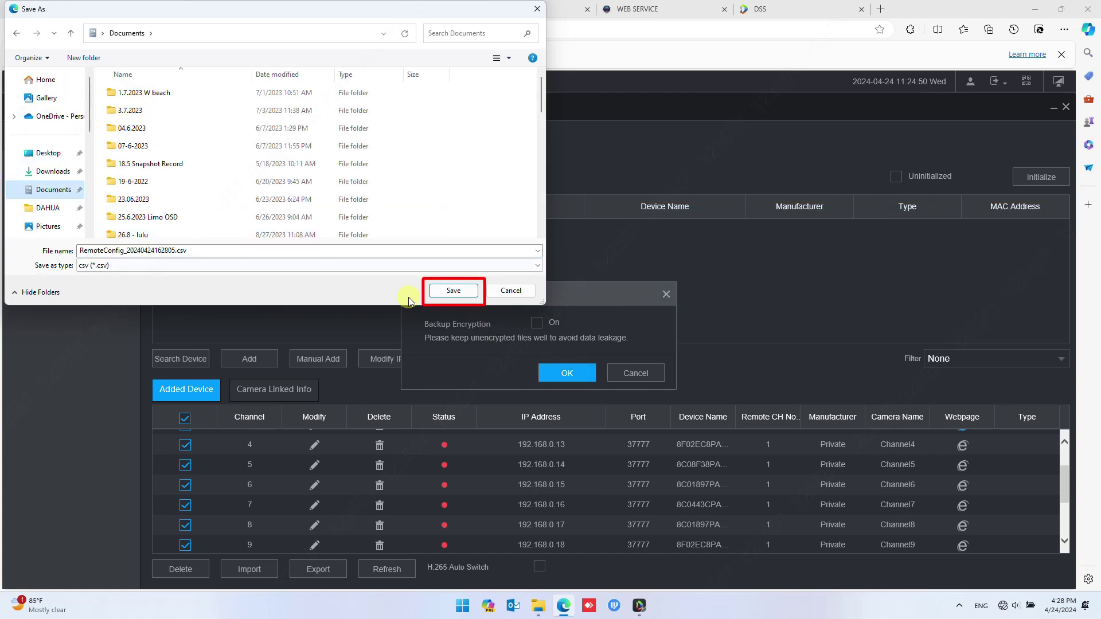
{"action": "left_click", "coordinate": [451, 290]}
{"action": "key", "text": "Return"}
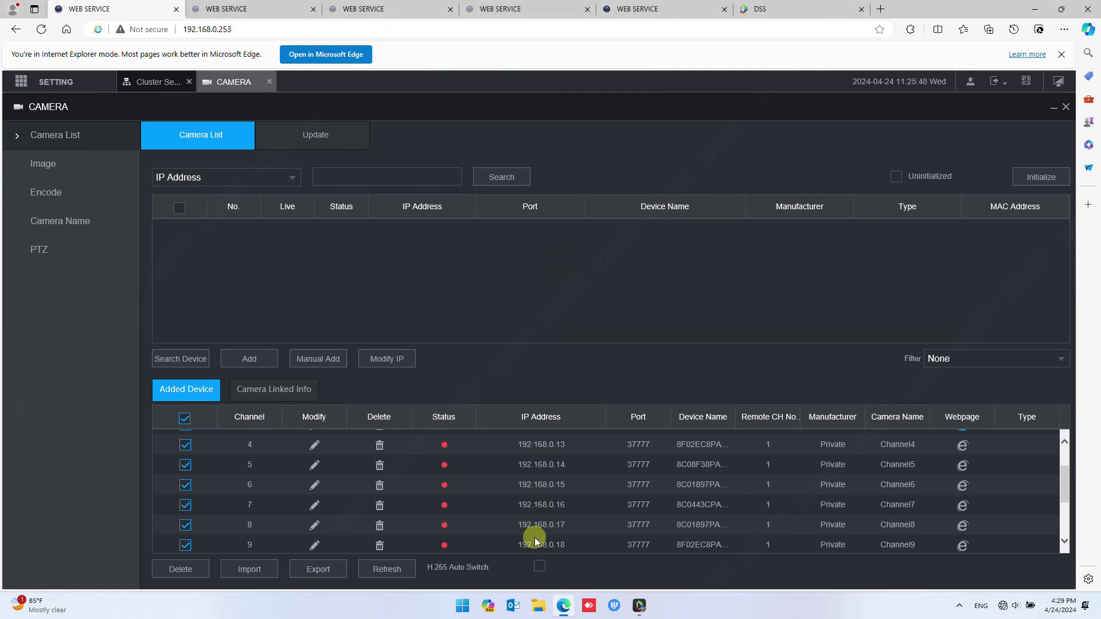
Step: Open the newest RemoteConfig CSV from Documents in a maximized Excel window
{"action": "left_click", "coordinate": [537, 603]}
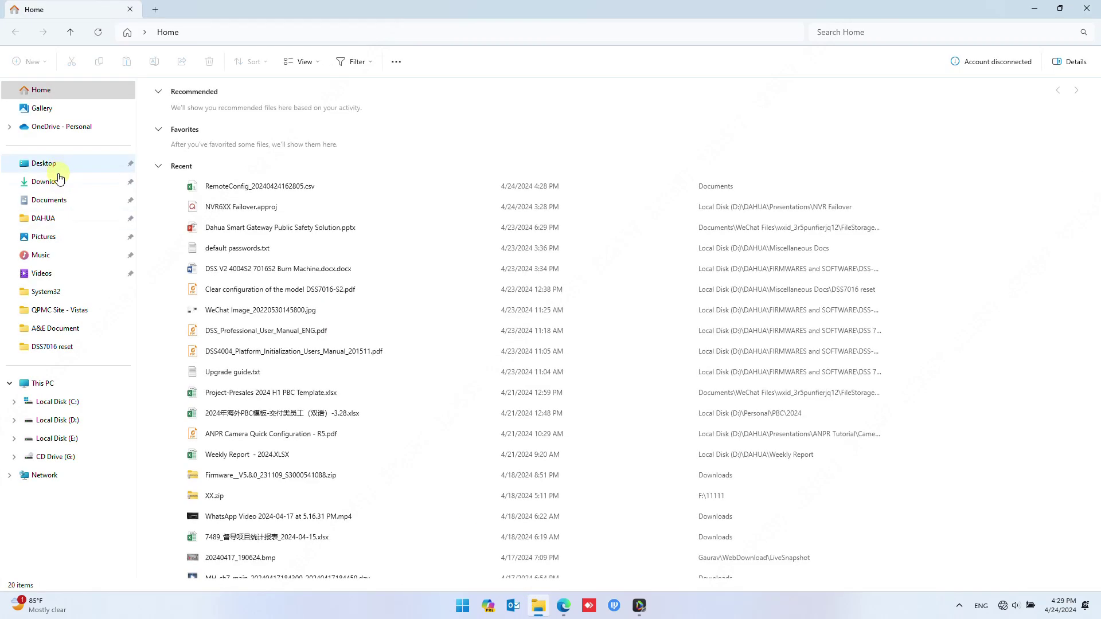
{"action": "left_click", "coordinate": [57, 198]}
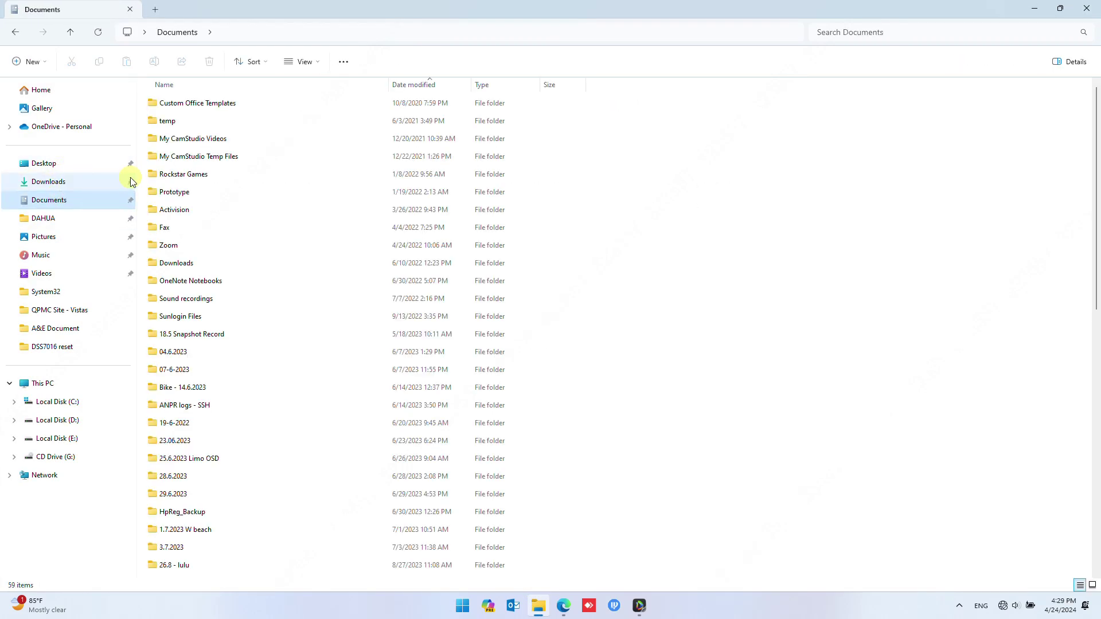
{"action": "left_click", "coordinate": [427, 86]}
{"action": "double_click", "coordinate": [273, 104]}
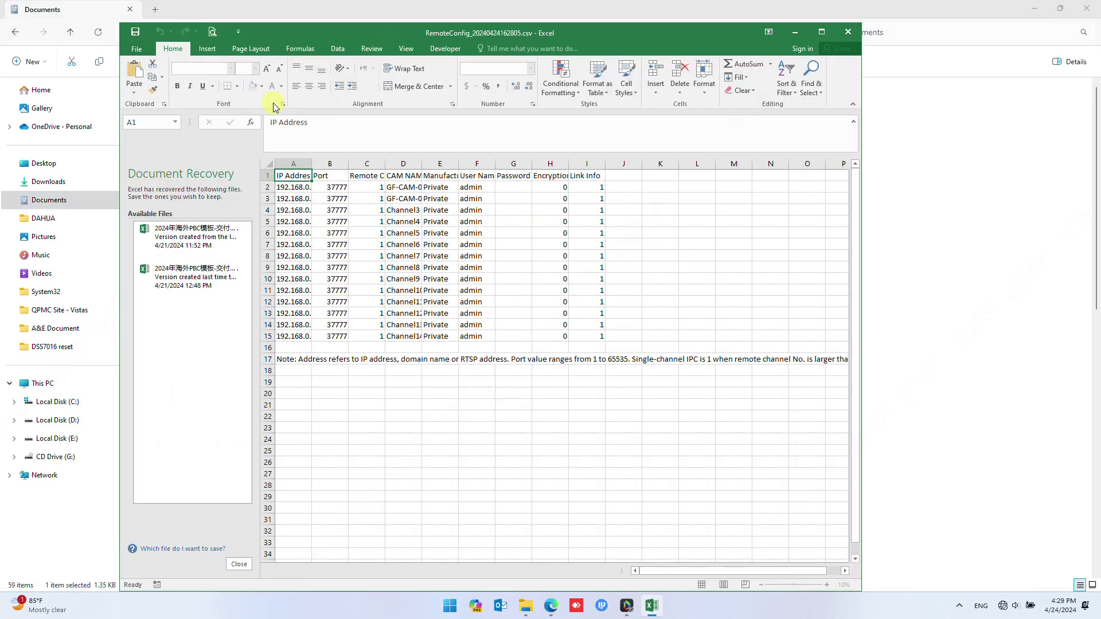
{"action": "left_click", "coordinate": [812, 31]}
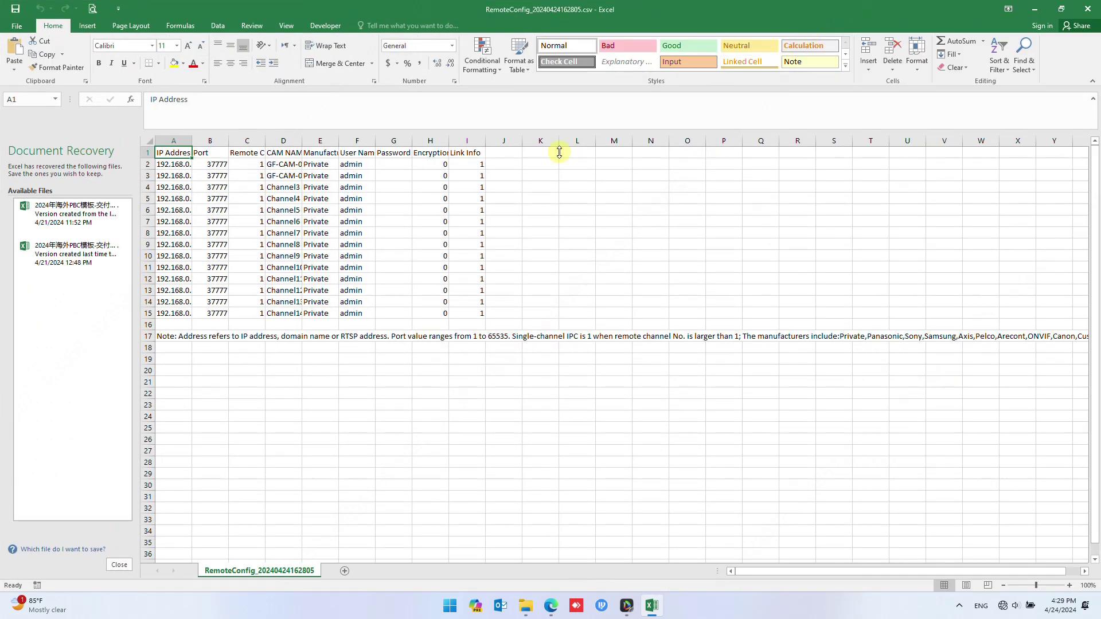
Step: Enter the camera password in G2 and copy it down through G15 as identical cells
{"action": "left_click", "coordinate": [391, 165]}
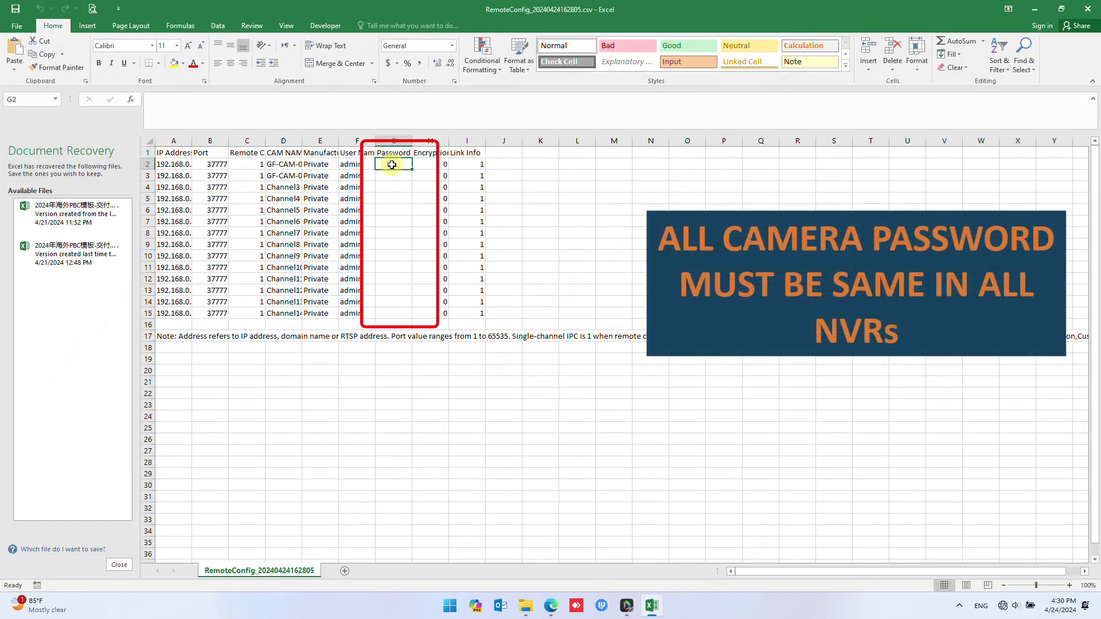
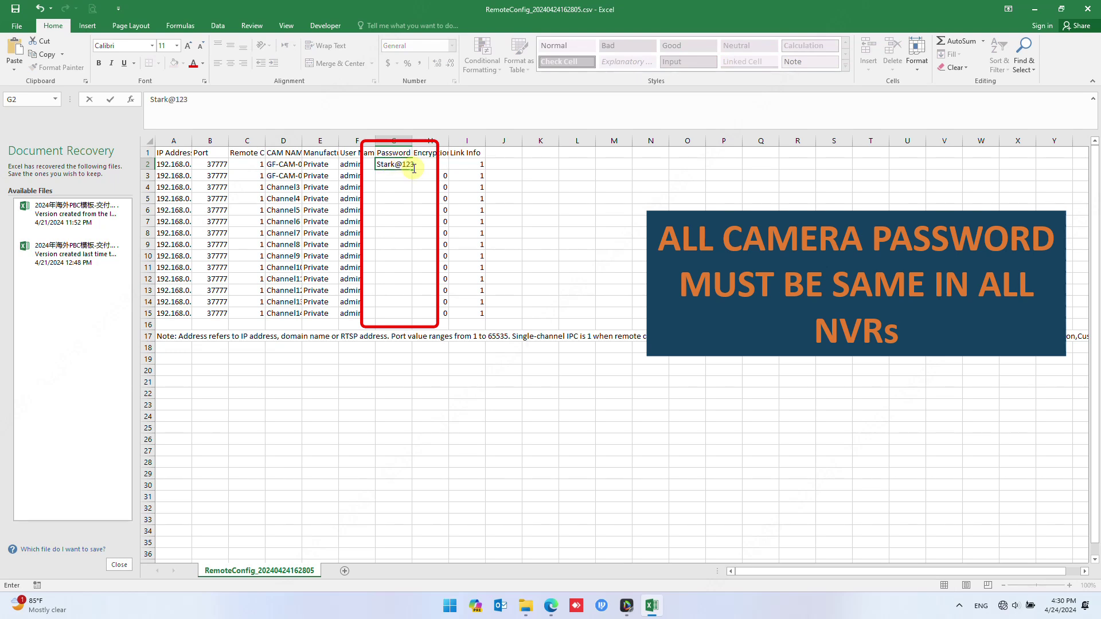
{"action": "key", "text": "Return"}
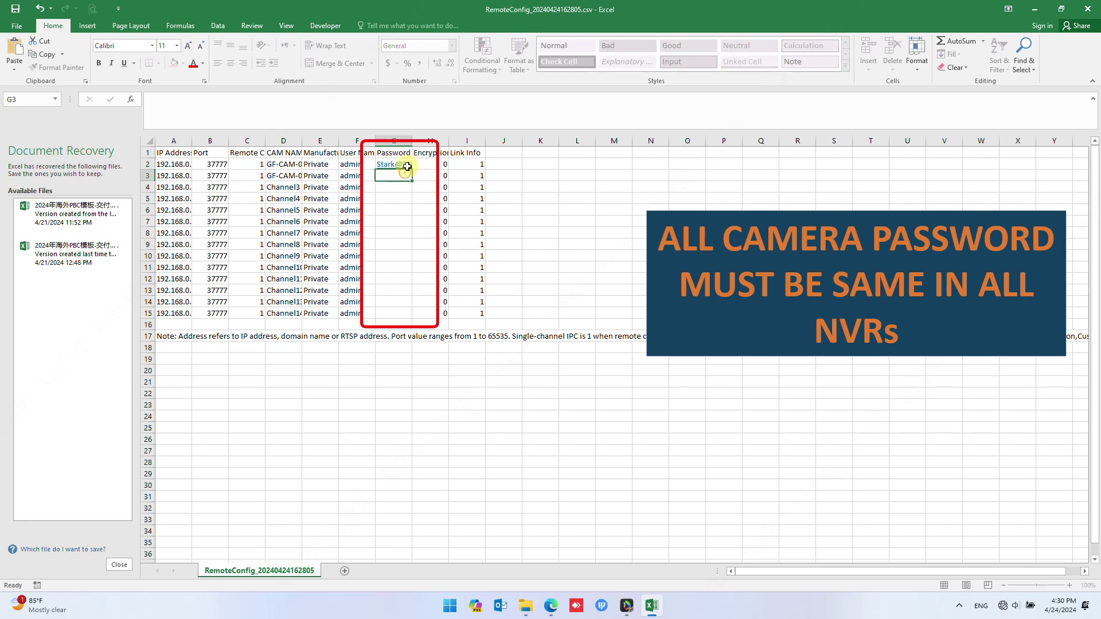
{"action": "left_click", "coordinate": [420, 164]}
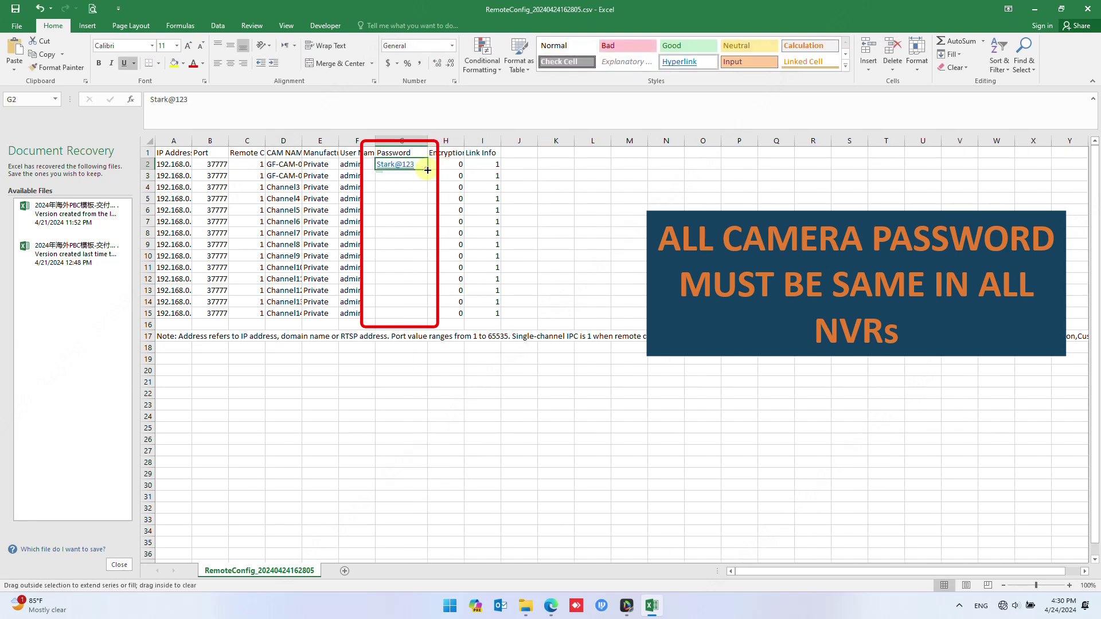
{"action": "left_click_drag", "start_coordinate": [428, 170], "coordinate": [434, 319]}
{"action": "left_click", "coordinate": [440, 325]}
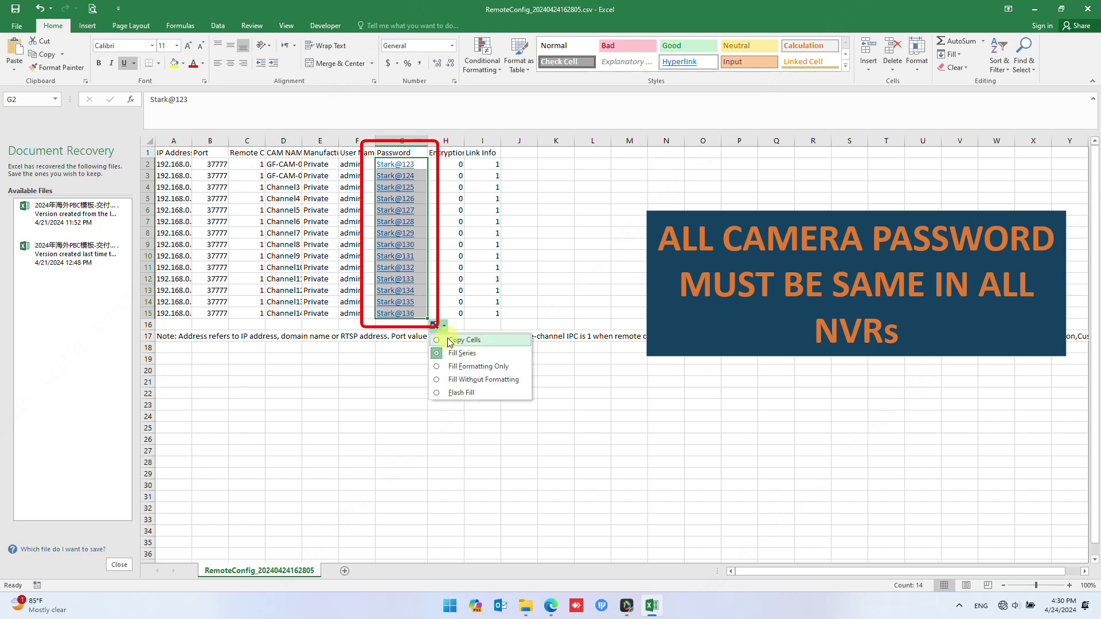
{"action": "left_click", "coordinate": [454, 338]}
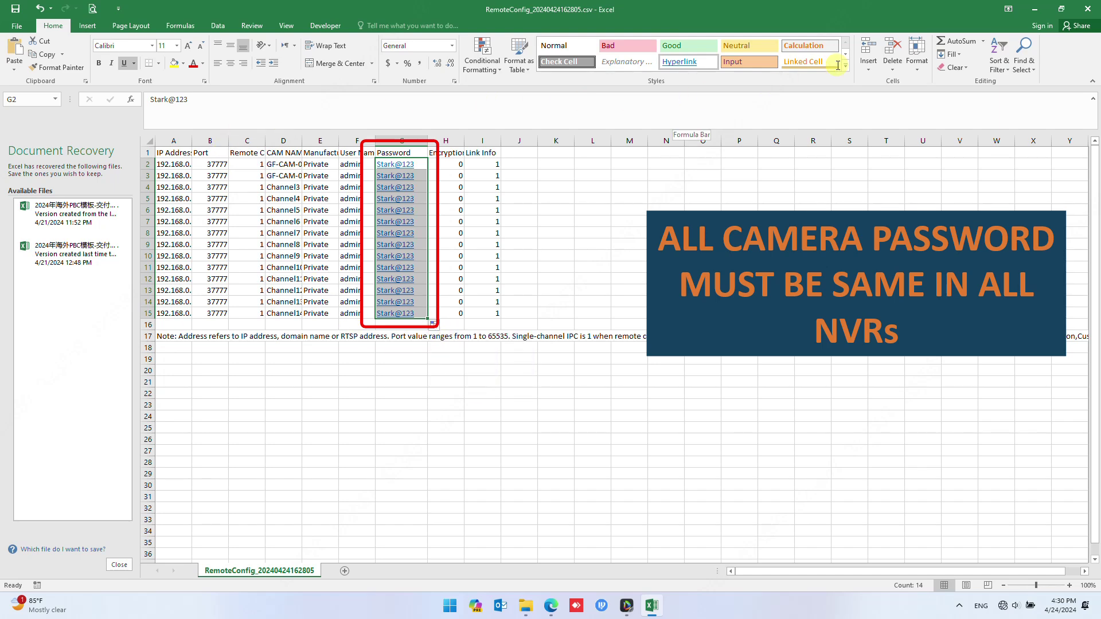
{"action": "left_click", "coordinate": [1089, 10]}
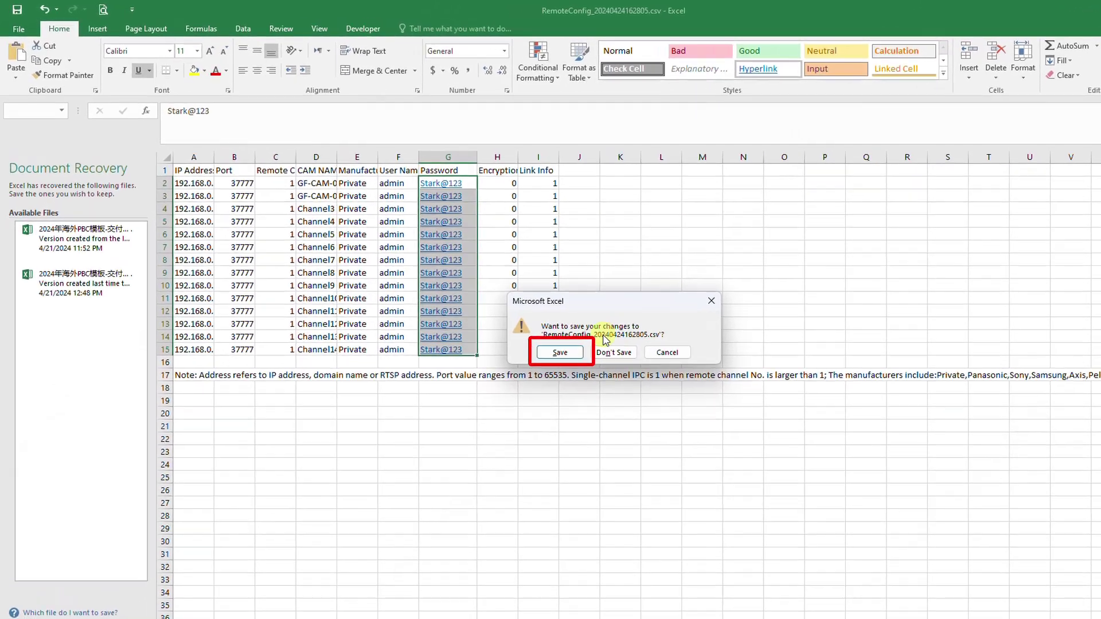
Step: Overwrite RemoteConfig_20240424162805.csv keeping CSV format, close Excel, and return to the NVR camera page
{"action": "left_click", "coordinate": [560, 352]}
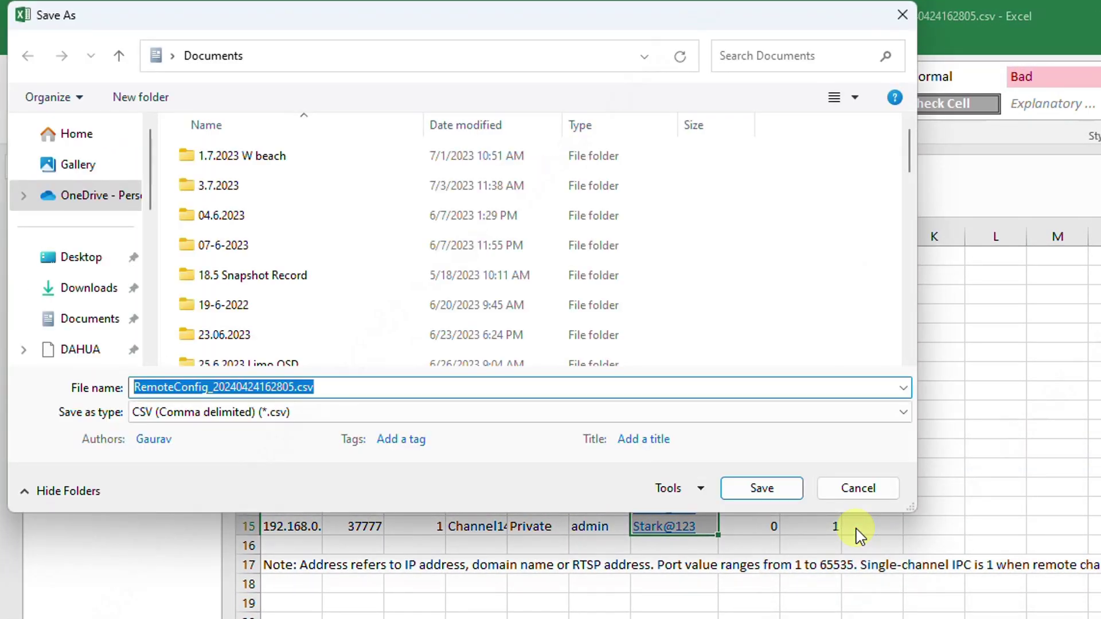
{"action": "left_click", "coordinate": [757, 492]}
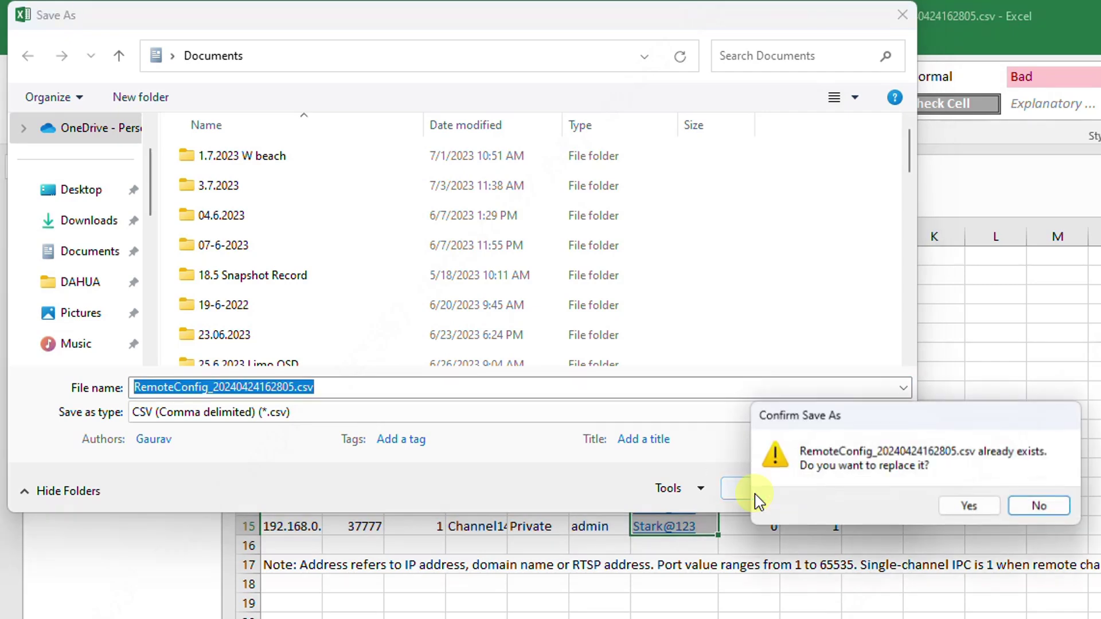
{"action": "left_click", "coordinate": [969, 508]}
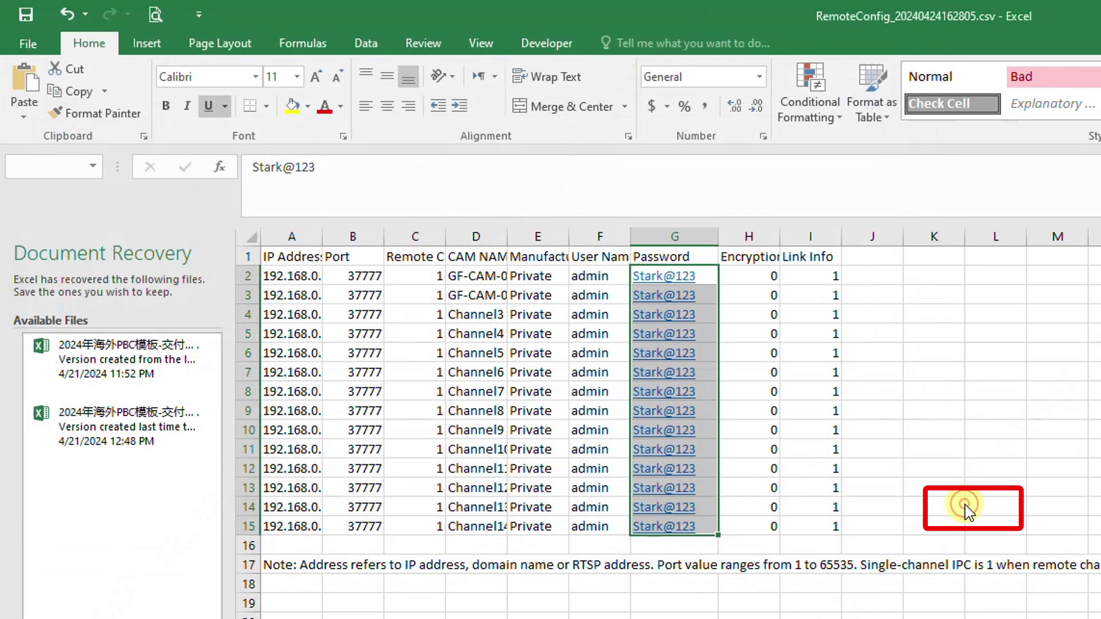
{"action": "key", "text": "alt+F4"}
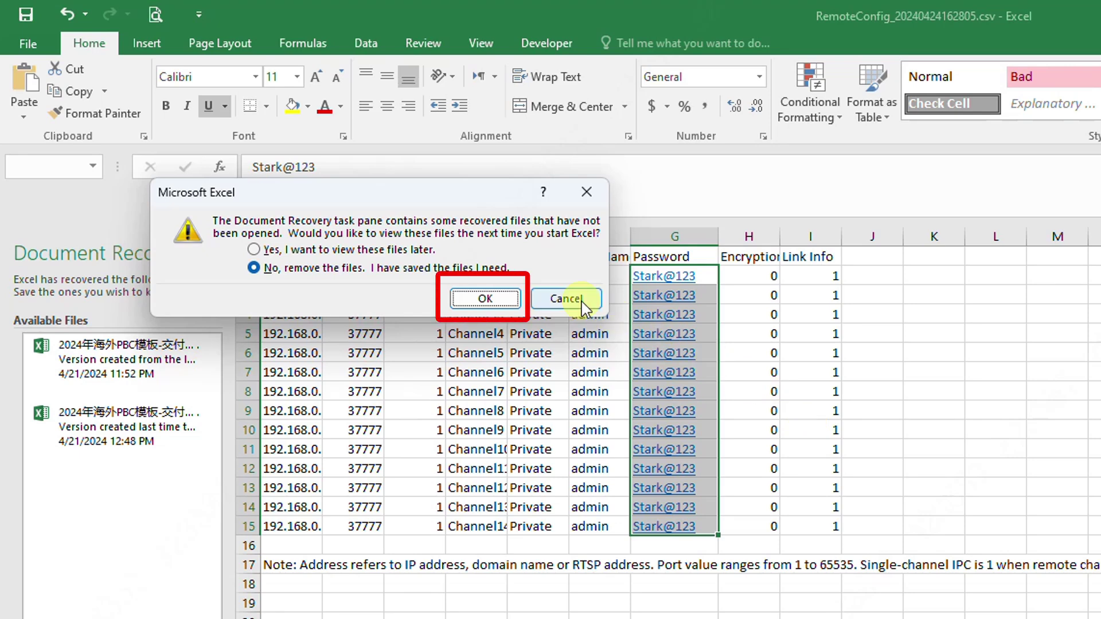
{"action": "left_click", "coordinate": [499, 298]}
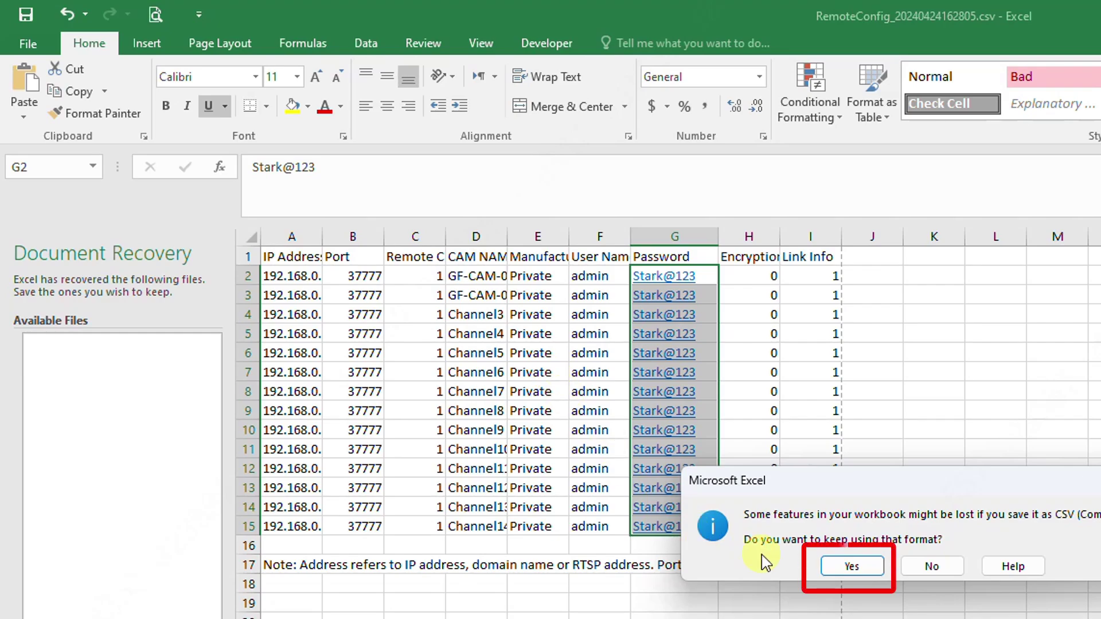
{"action": "left_click", "coordinate": [851, 568]}
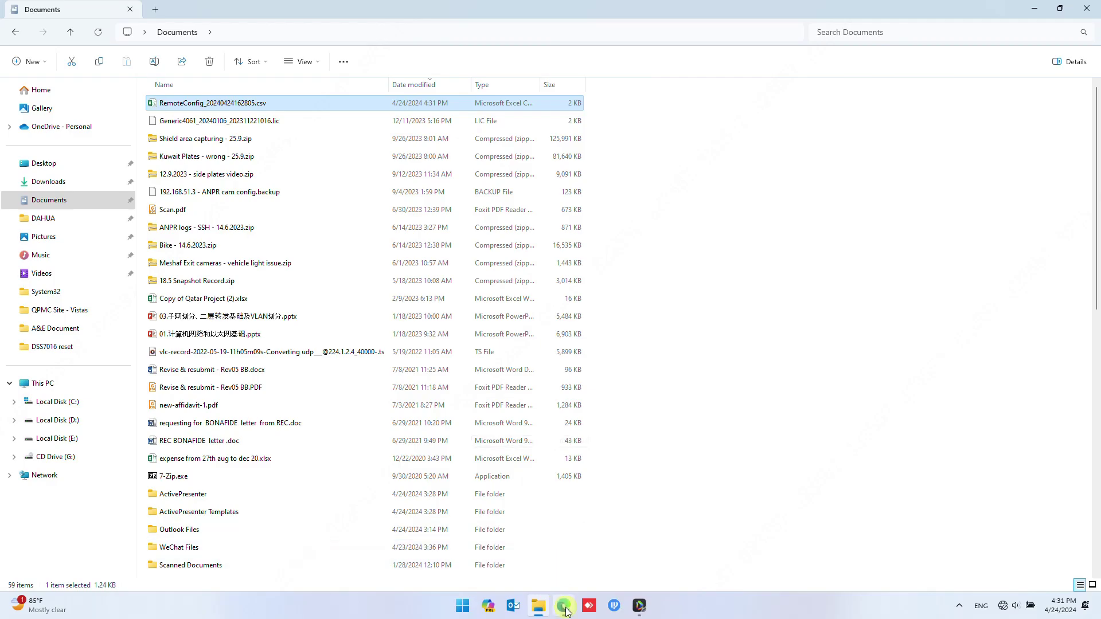
{"action": "left_click", "coordinate": [564, 605]}
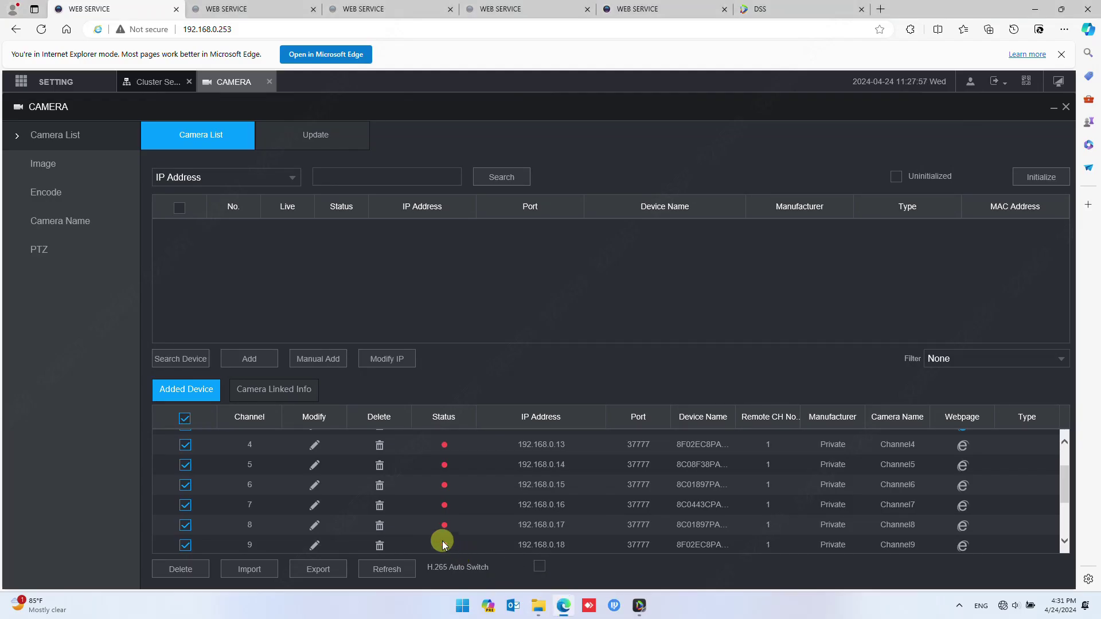
Step: Import the edited RemoteConfig CSV, confirm replacing existing devices, and refresh the Added Device list
{"action": "scroll", "coordinate": [361, 505], "scroll_direction": "up", "scroll_amount": 3}
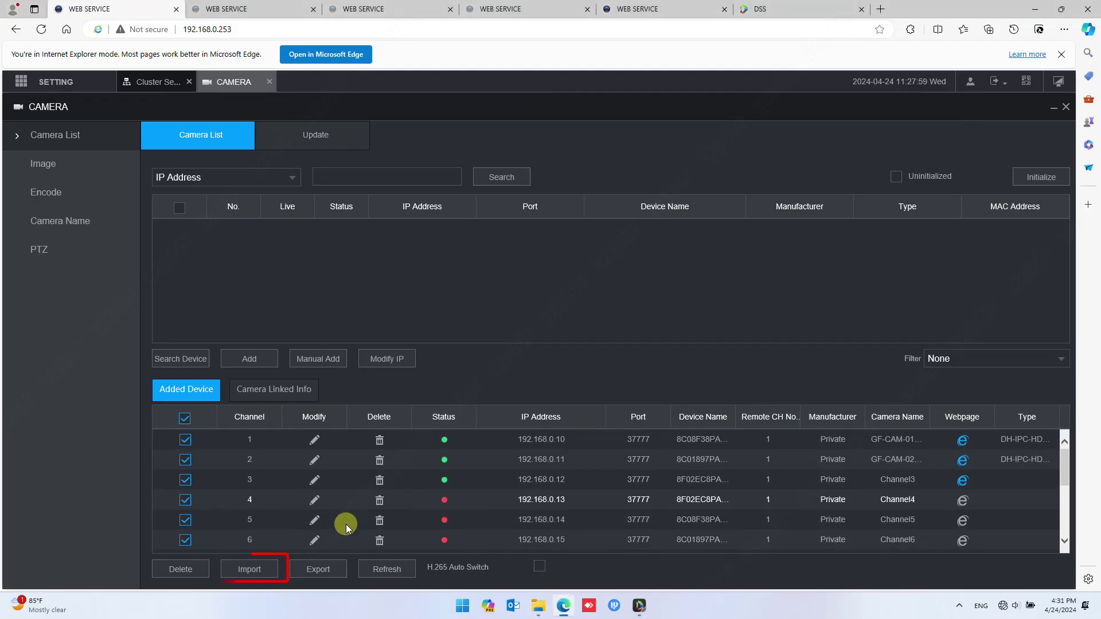
{"action": "left_click", "coordinate": [267, 571]}
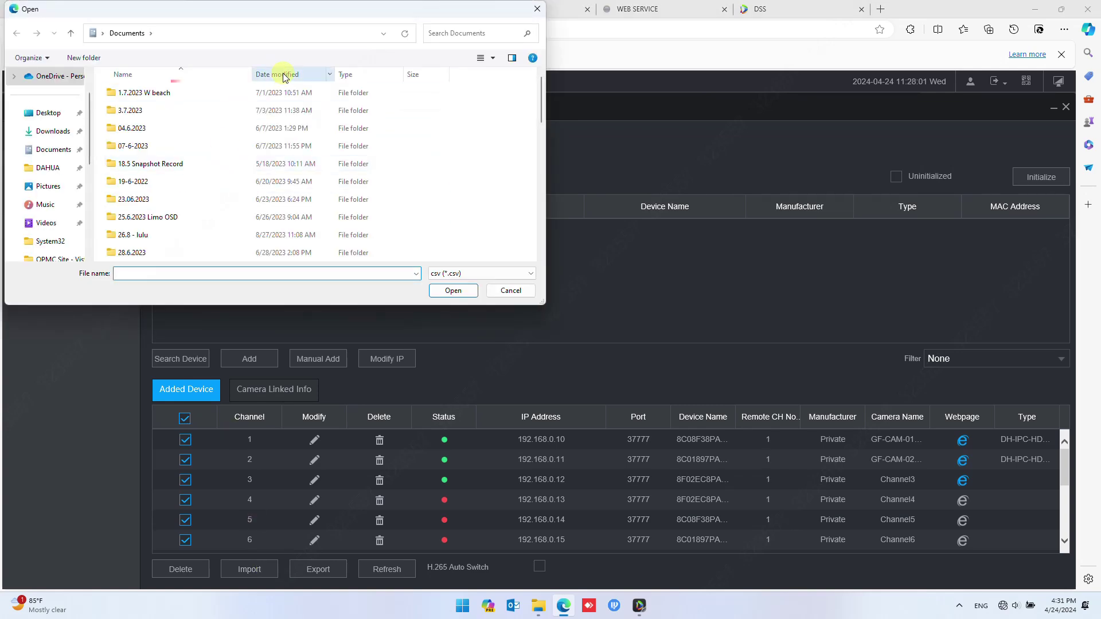
{"action": "left_click", "coordinate": [283, 74]}
{"action": "left_click", "coordinate": [213, 93]}
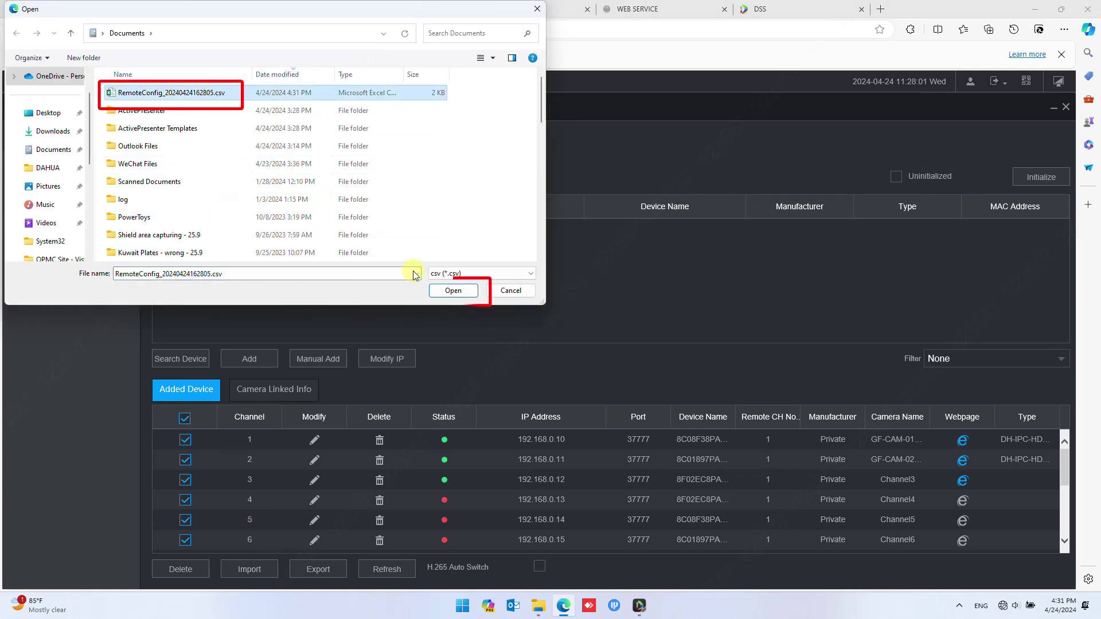
{"action": "left_click", "coordinate": [445, 290]}
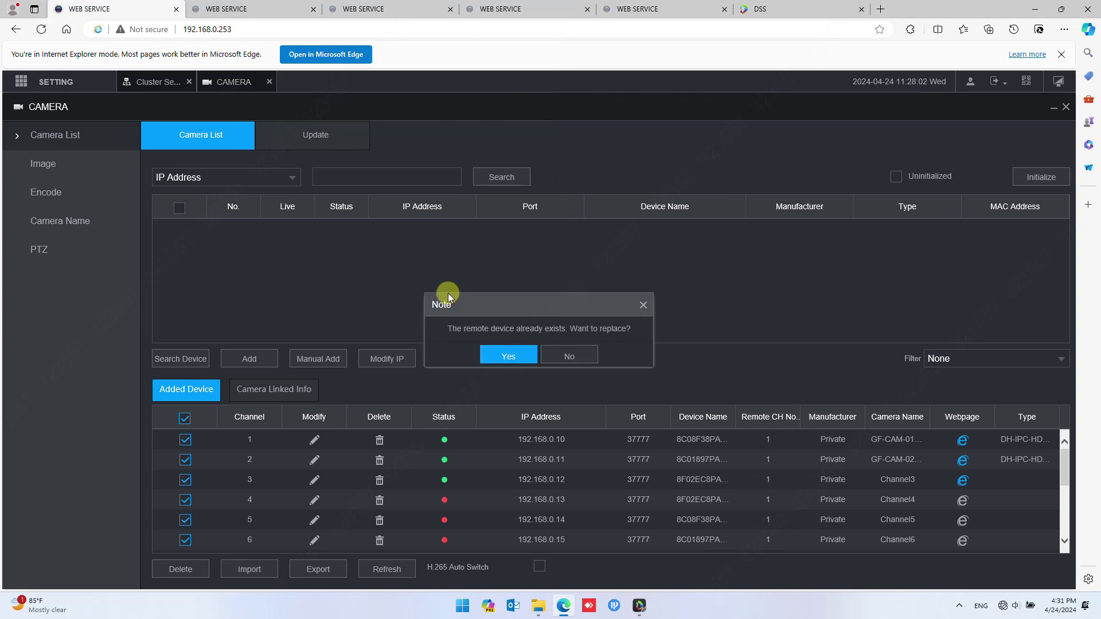
{"action": "left_click", "coordinate": [503, 356]}
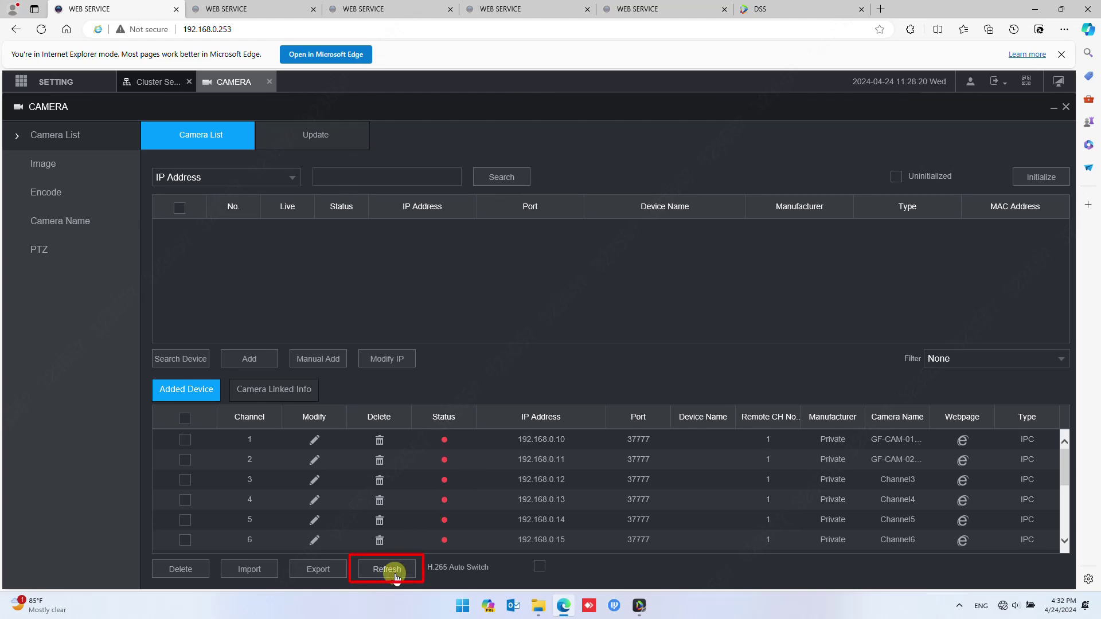
{"action": "left_click", "coordinate": [395, 573]}
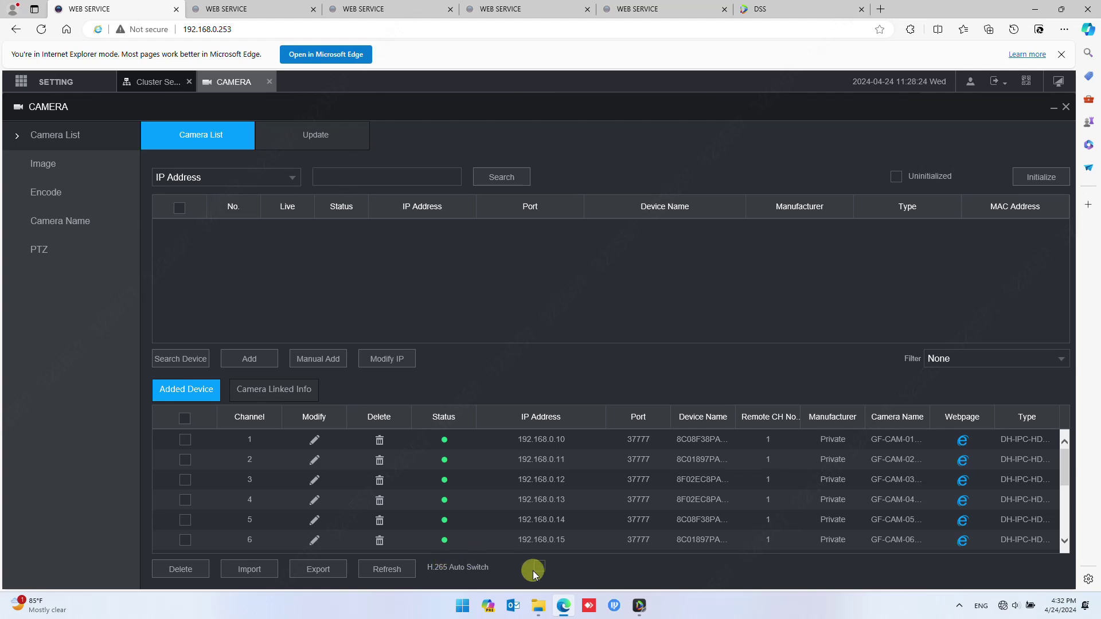
Step: Show NVR - 01's cameras in the DSS Pro live view grid
{"action": "left_click", "coordinate": [638, 606]}
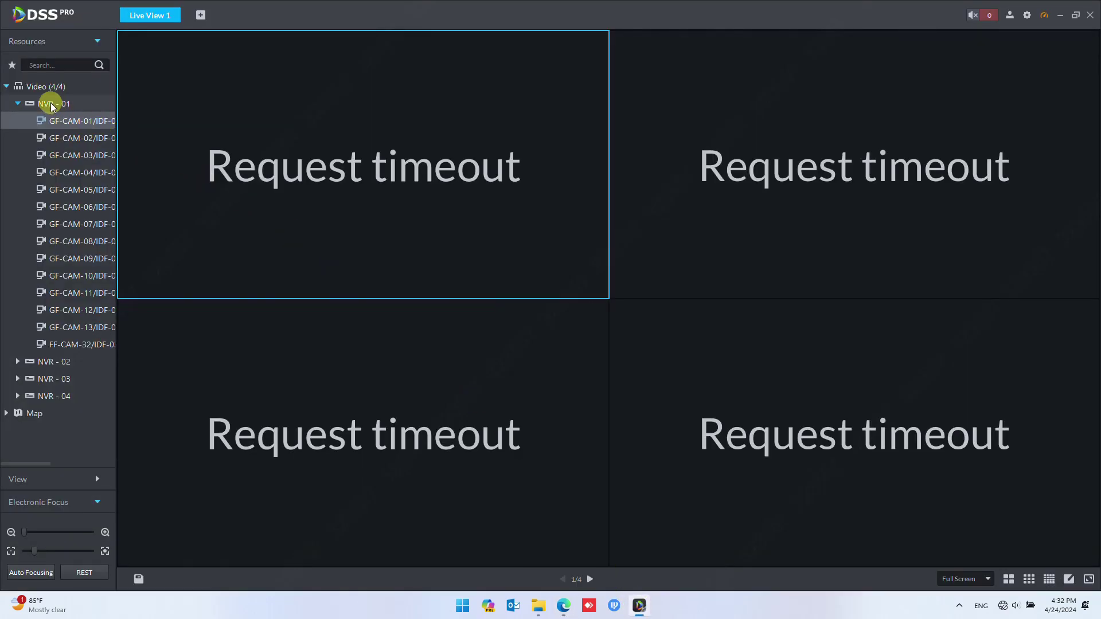
{"action": "left_click_drag", "start_coordinate": [51, 106], "coordinate": [260, 107]}
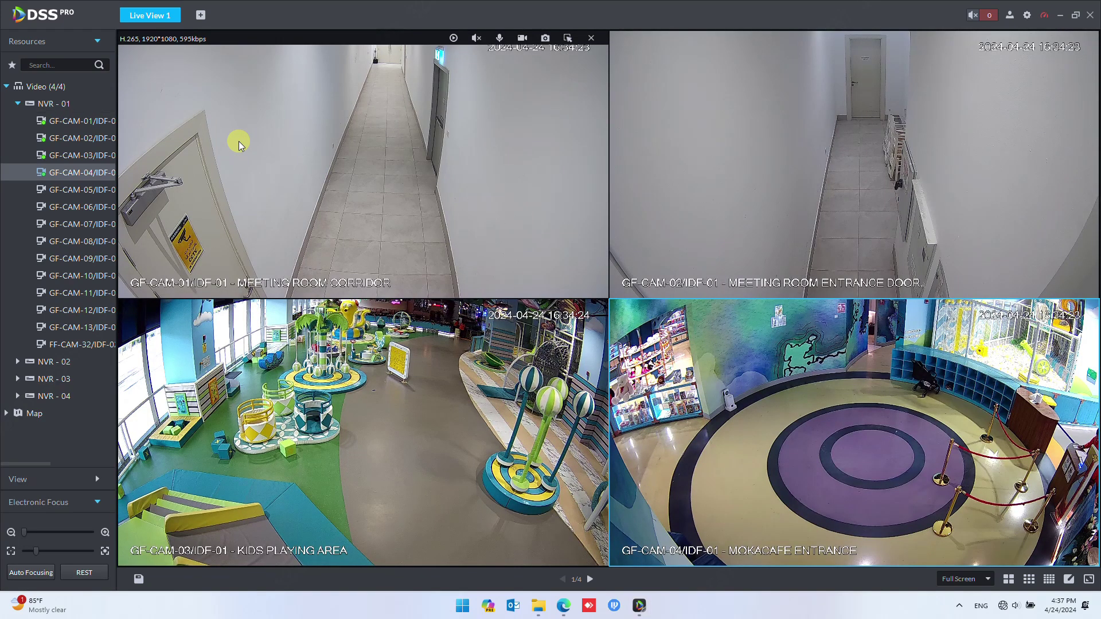
{"action": "left_click", "coordinate": [203, 16]}
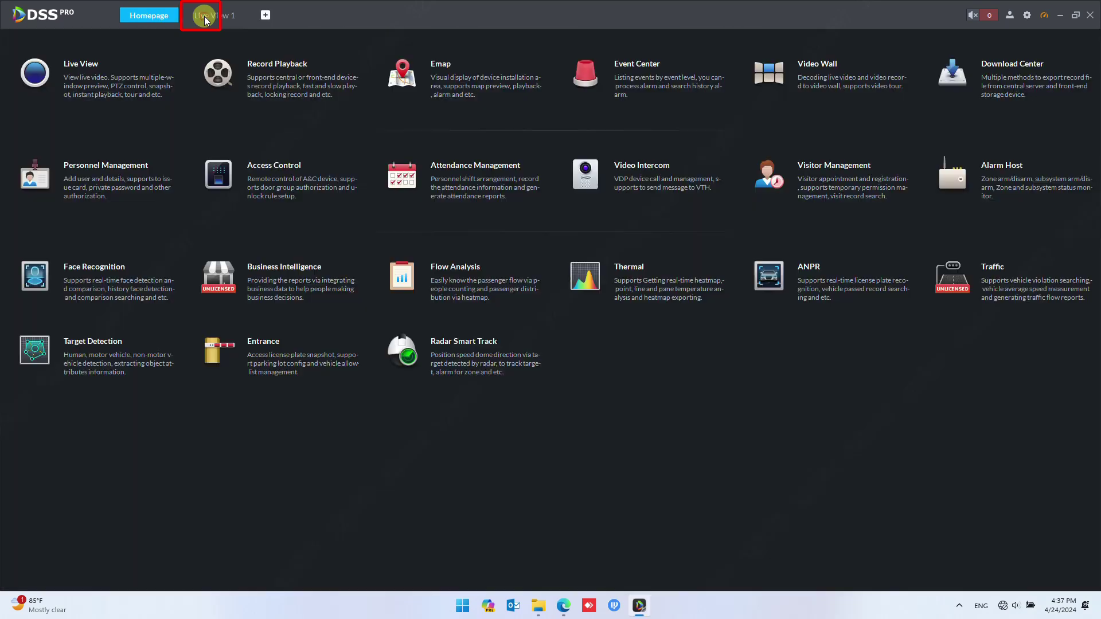
{"action": "left_click", "coordinate": [288, 80]}
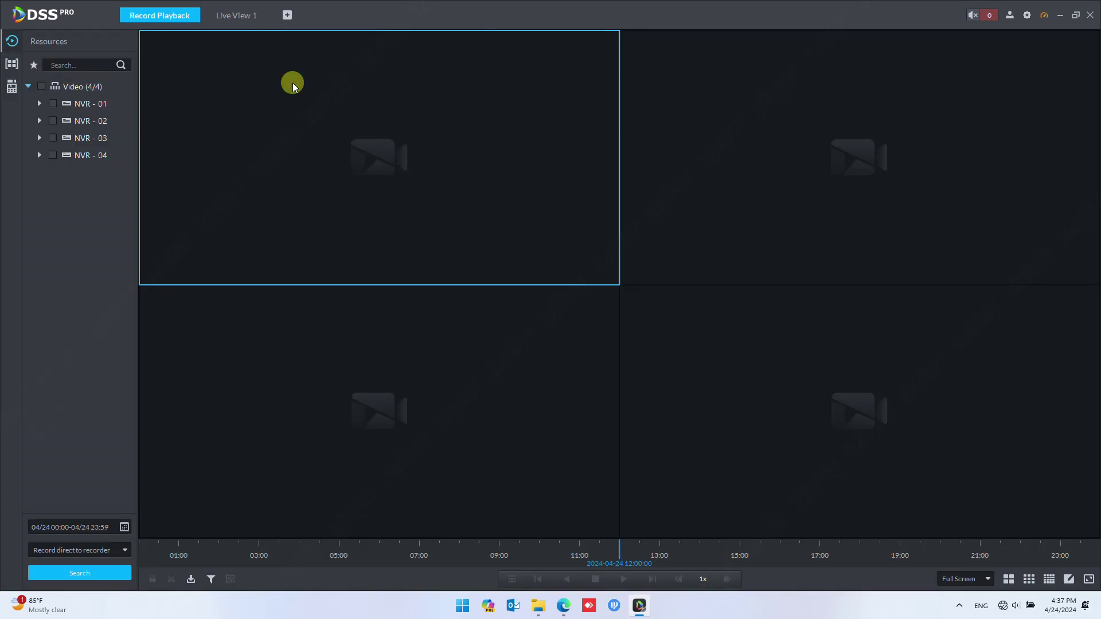
Step: Search recorder-sourced recordings for NVR - 01 cameras 1–4 in Record Playback
{"action": "left_click", "coordinate": [39, 104]}
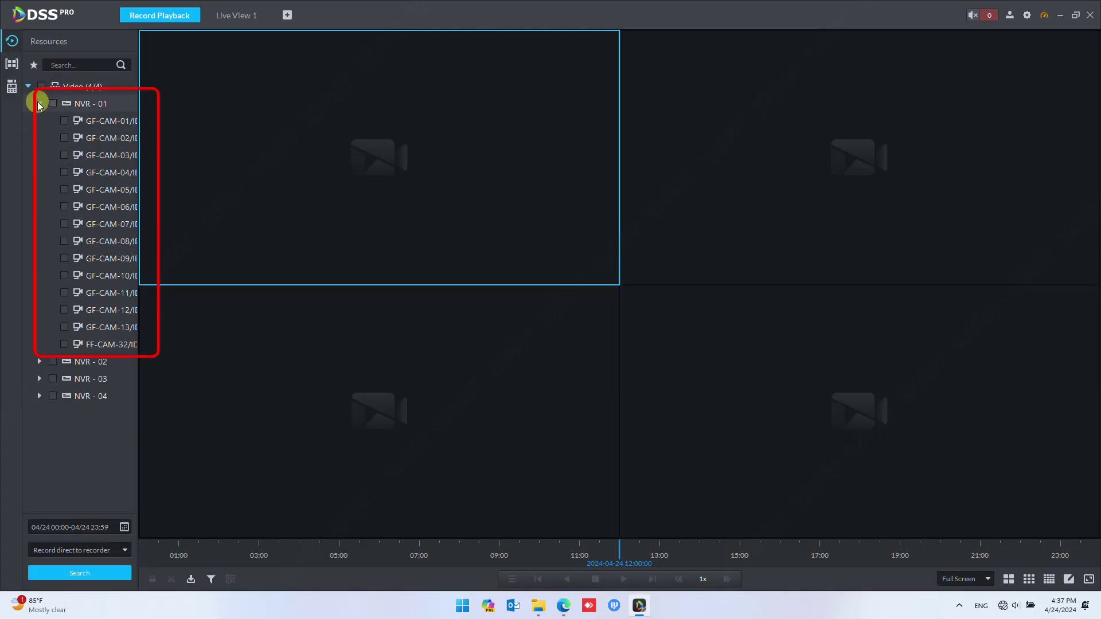
{"action": "left_click", "coordinate": [64, 121]}
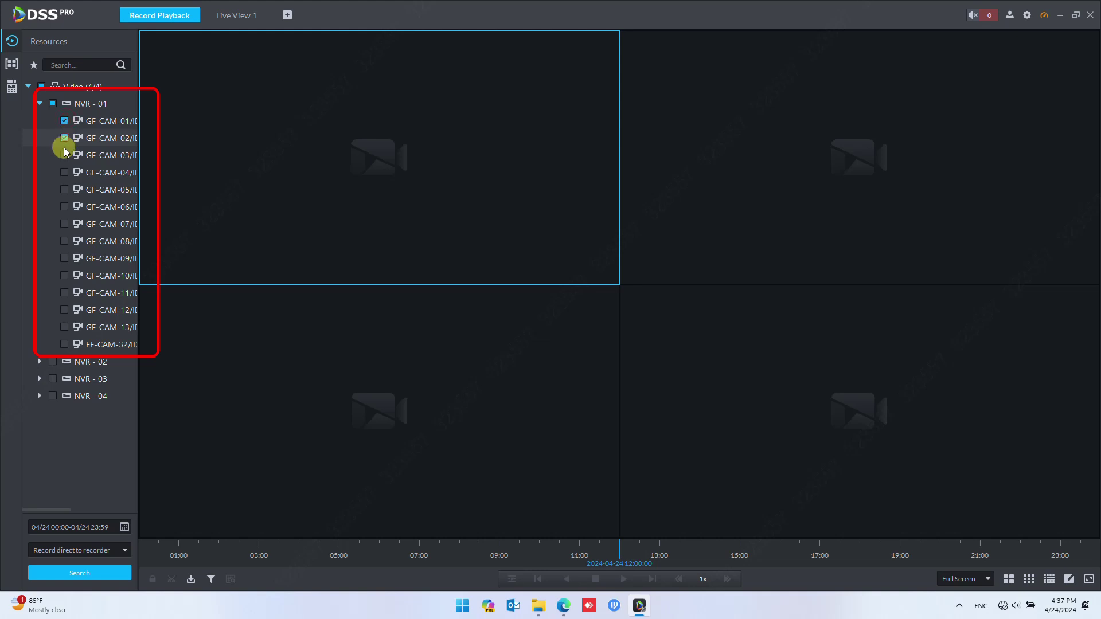
{"action": "left_click", "coordinate": [65, 172]}
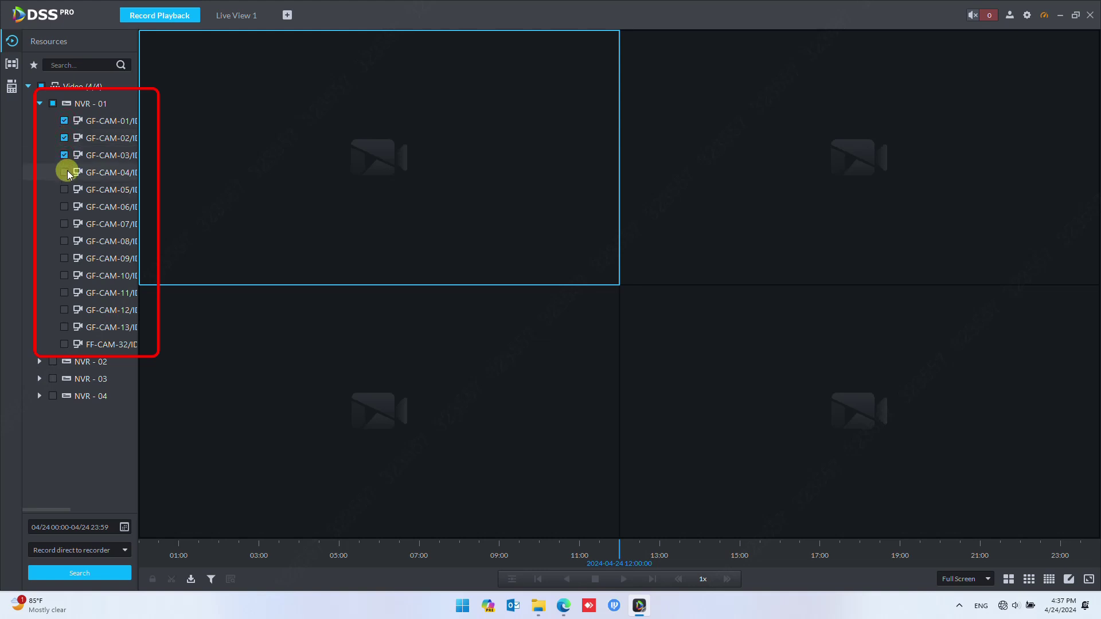
{"action": "left_click", "coordinate": [75, 550]}
{"action": "left_click", "coordinate": [77, 579]}
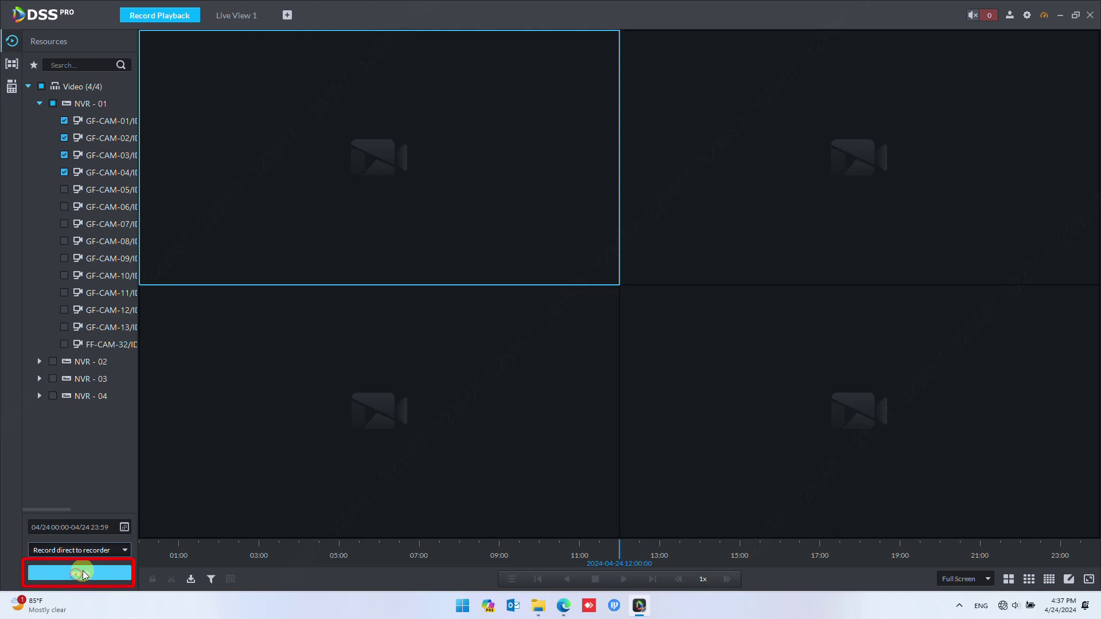
{"action": "left_click", "coordinate": [83, 573]}
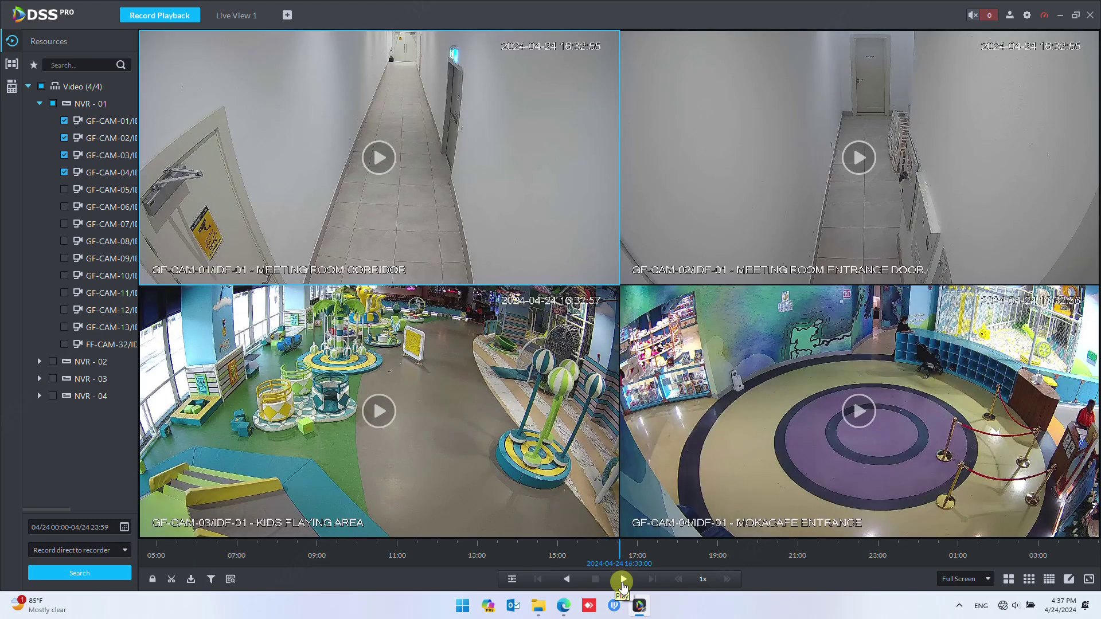
Step: Play the four recordings back in sync, then return to Live View 1
{"action": "left_click", "coordinate": [624, 580]}
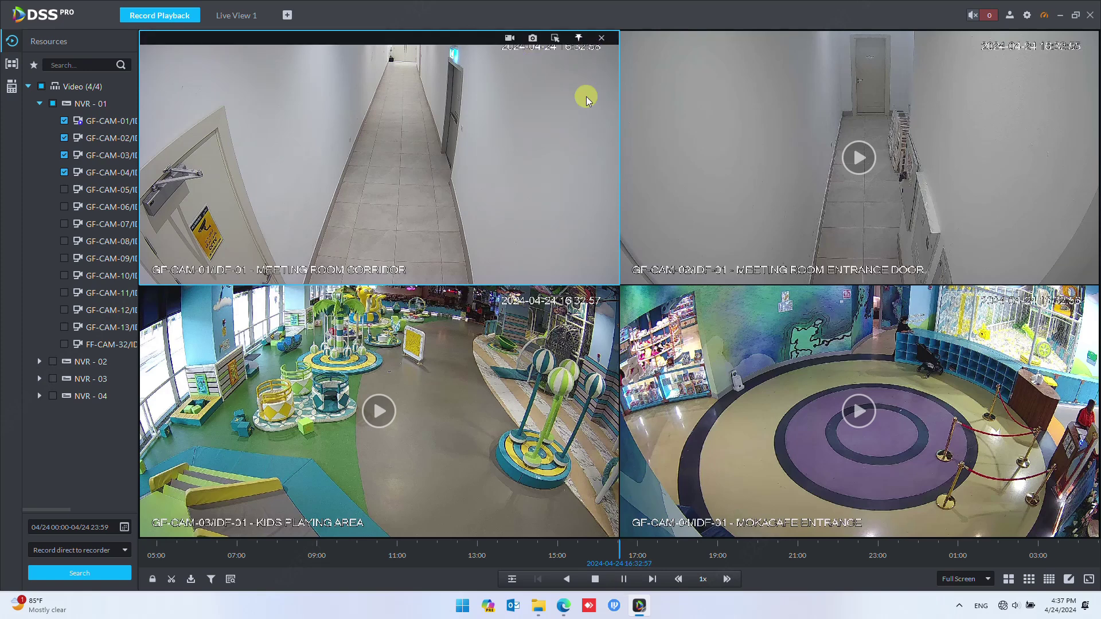
{"action": "left_click", "coordinate": [512, 581]}
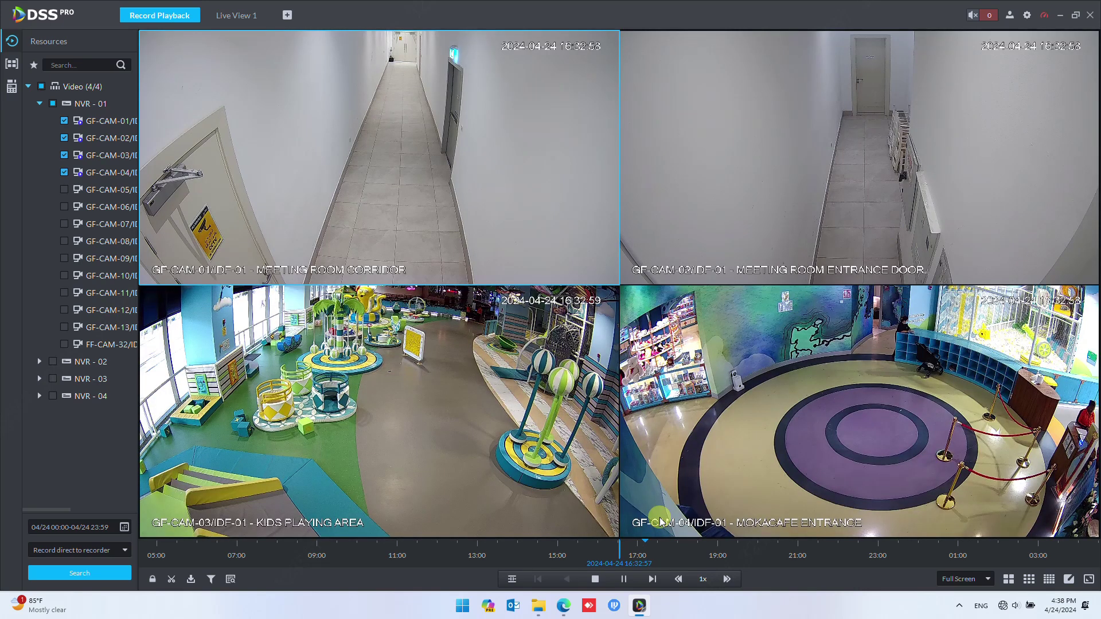
{"action": "scroll", "coordinate": [622, 557], "scroll_direction": "up", "scroll_amount": 5}
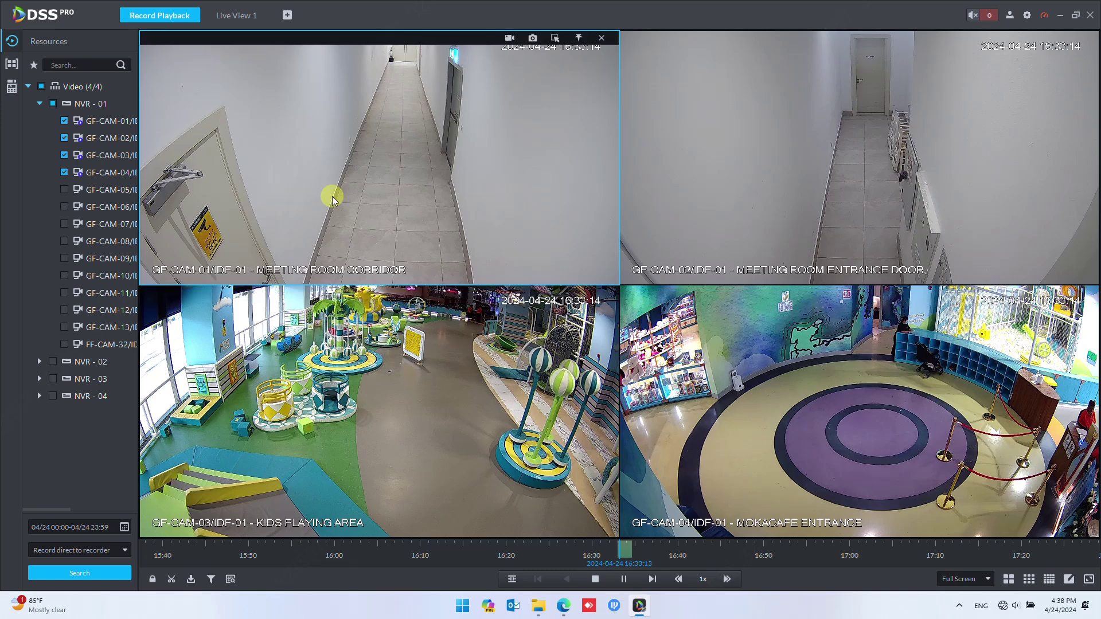
{"action": "left_click", "coordinate": [237, 16]}
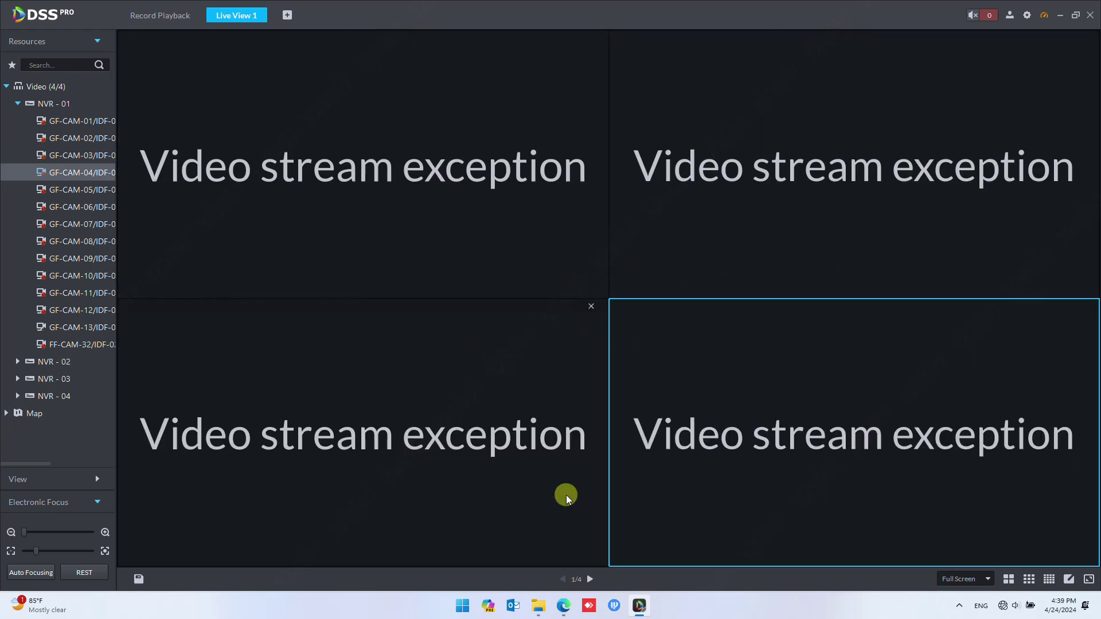
Step: Check Cluster Service sub and main device status, then view the FAILOVER NVR to NVR - 01 transfer record
{"action": "left_click", "coordinate": [565, 602]}
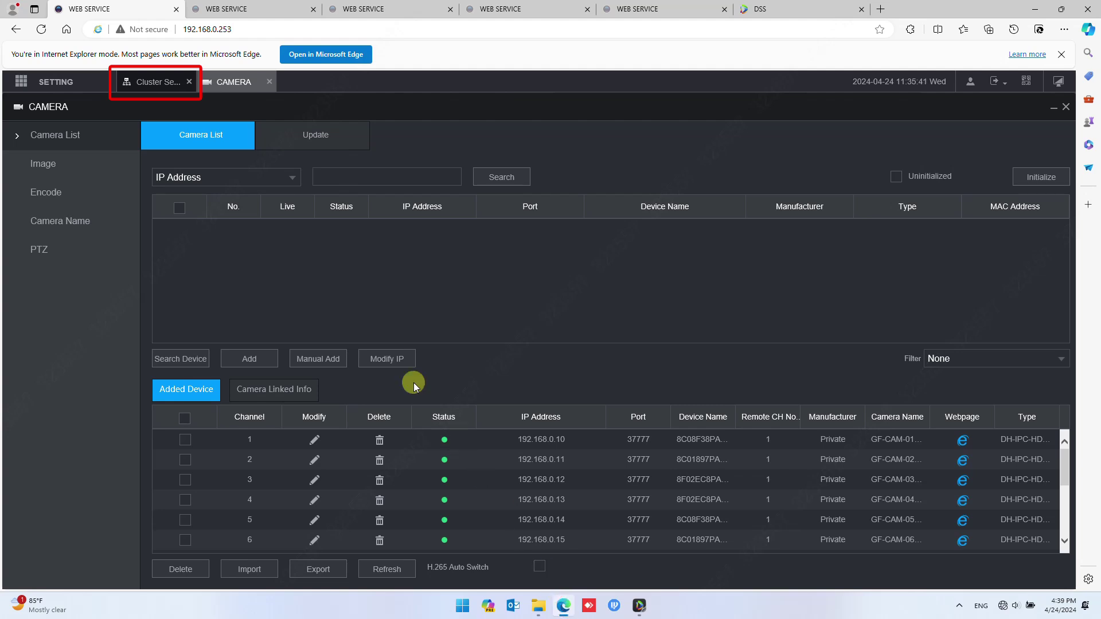
{"action": "left_click", "coordinate": [153, 83]}
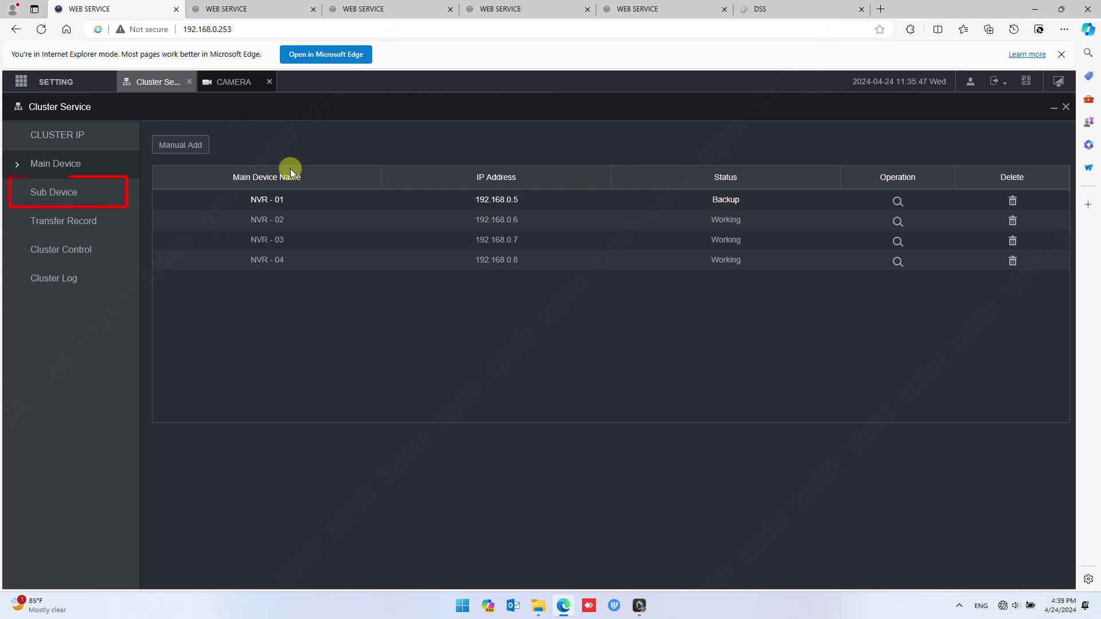
{"action": "left_click", "coordinate": [71, 194]}
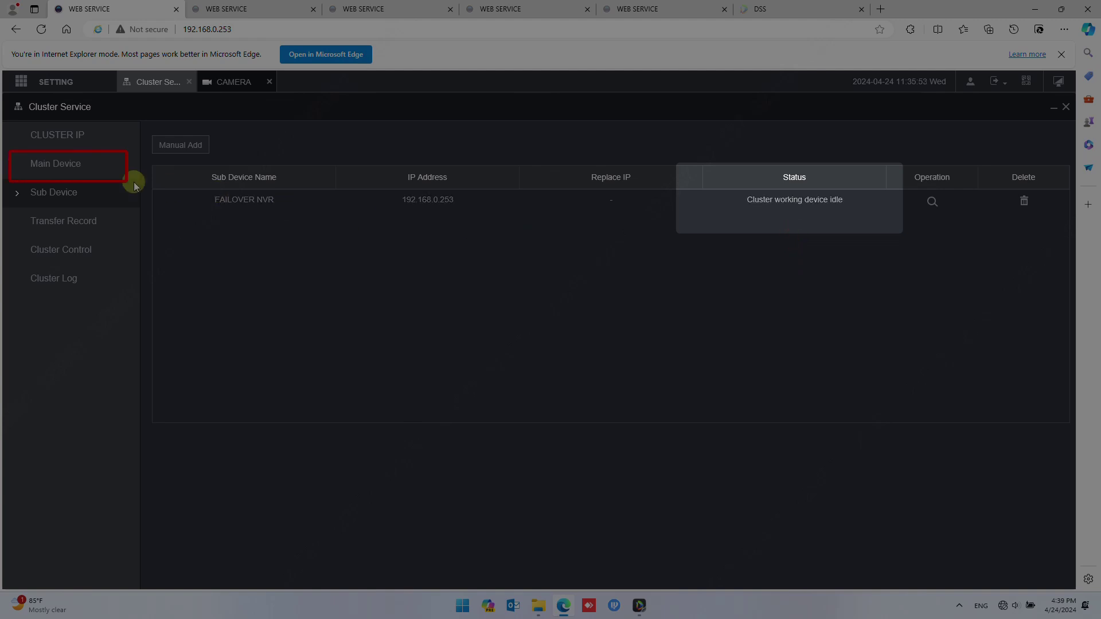
{"action": "left_click", "coordinate": [56, 166]}
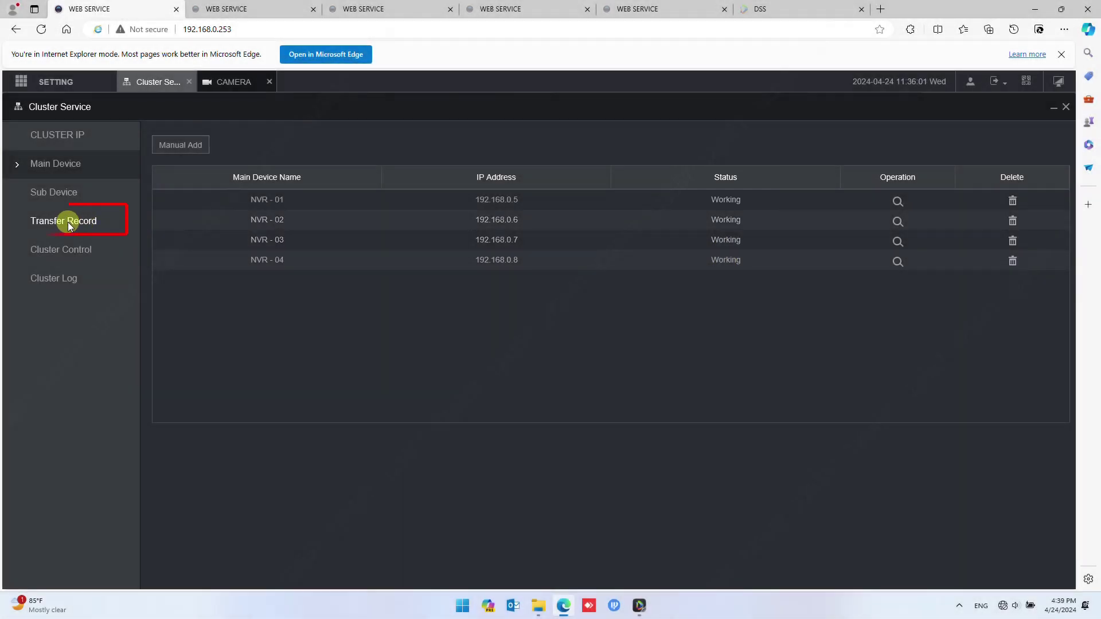
{"action": "left_click", "coordinate": [68, 223]}
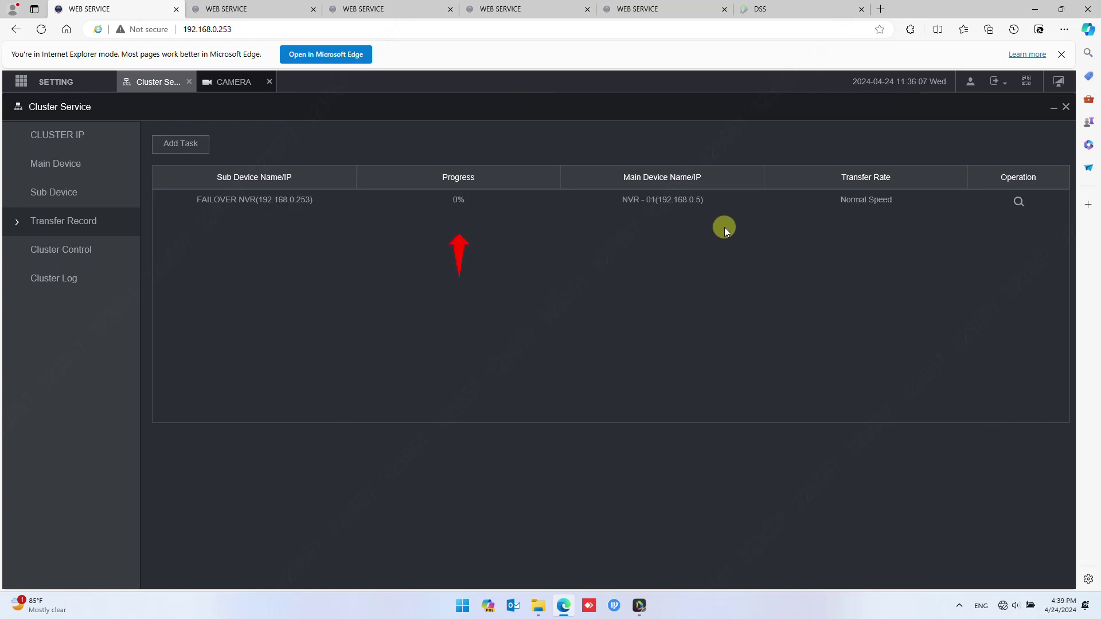
Step: Inspect the transfer task details and refresh until four channels show transferring at 2%
{"action": "left_click", "coordinate": [1019, 200]}
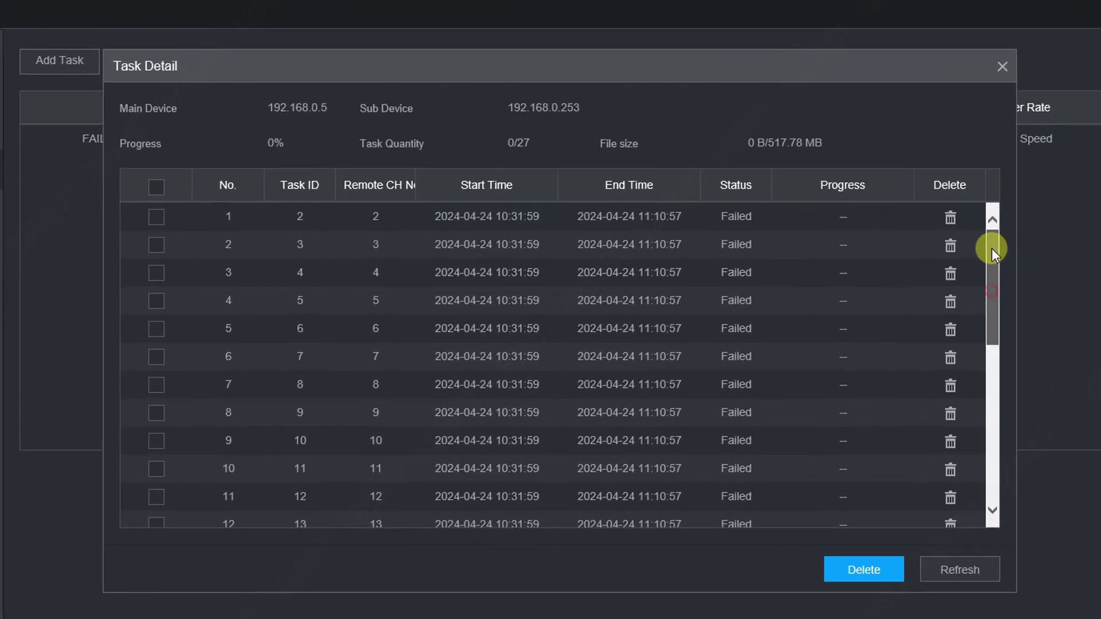
{"action": "left_click", "coordinate": [849, 307]}
{"action": "left_click_drag", "start_coordinate": [1023, 278], "coordinate": [1027, 426]}
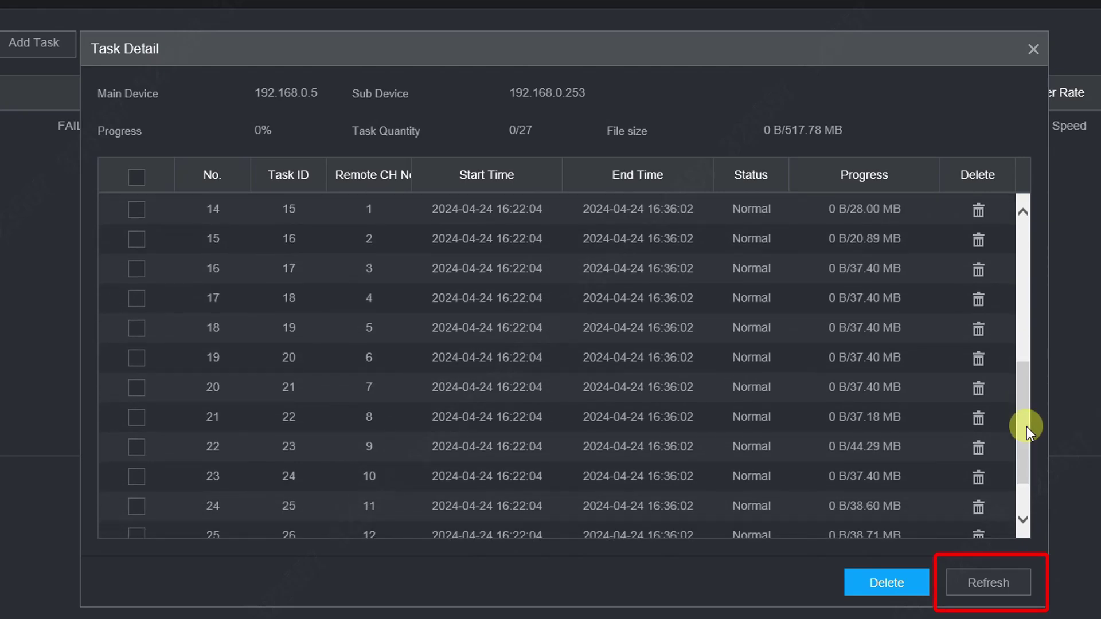
{"action": "left_click", "coordinate": [999, 585]}
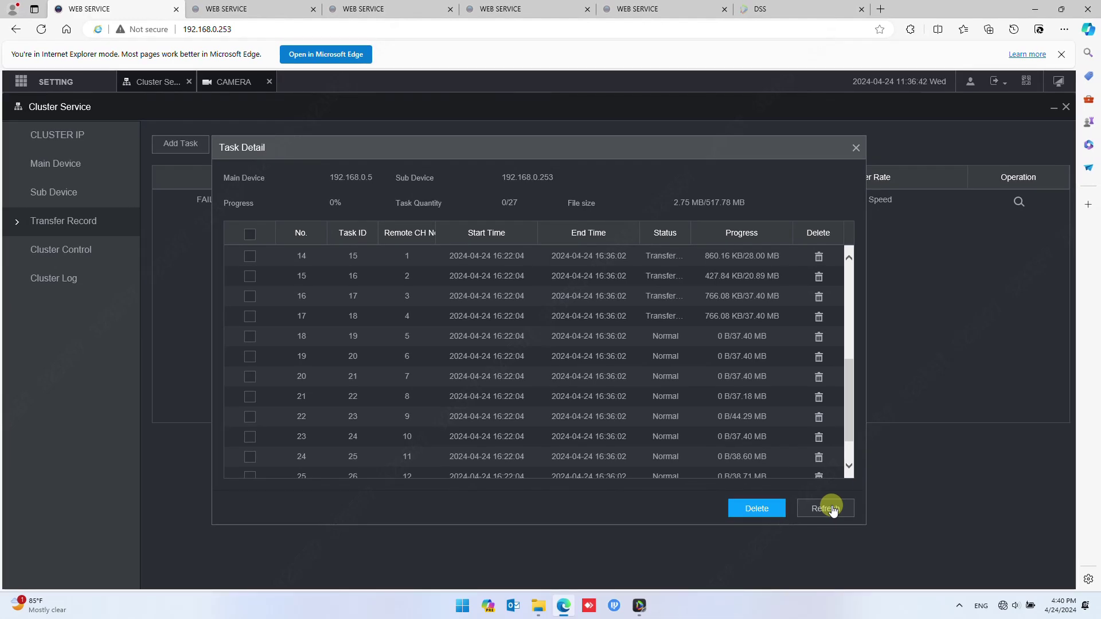
{"action": "left_click", "coordinate": [831, 509]}
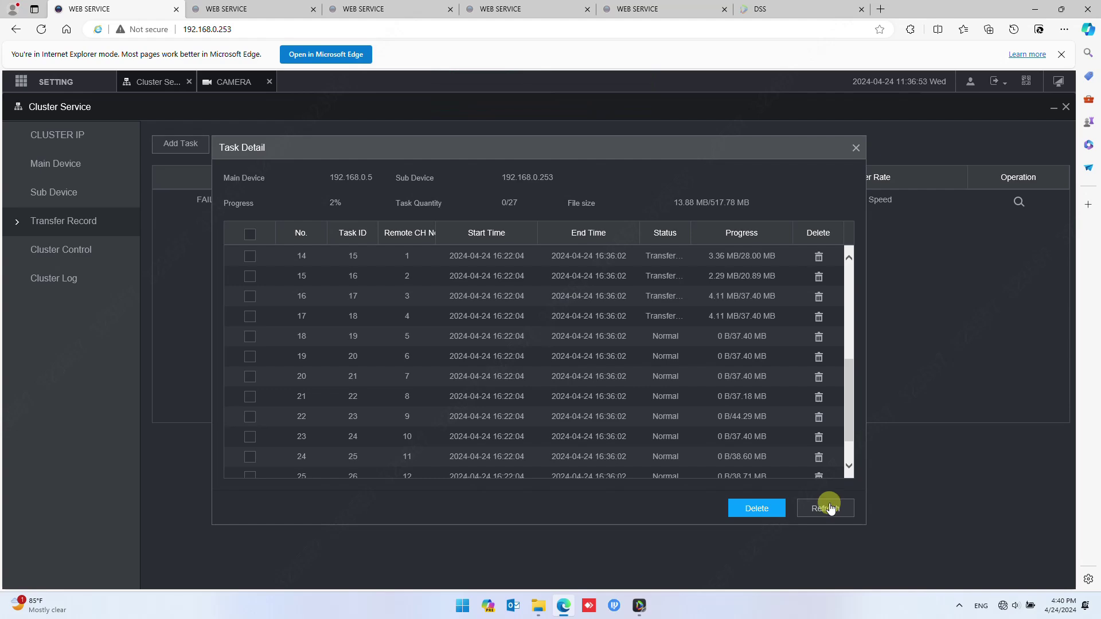
{"action": "left_click", "coordinate": [639, 605]}
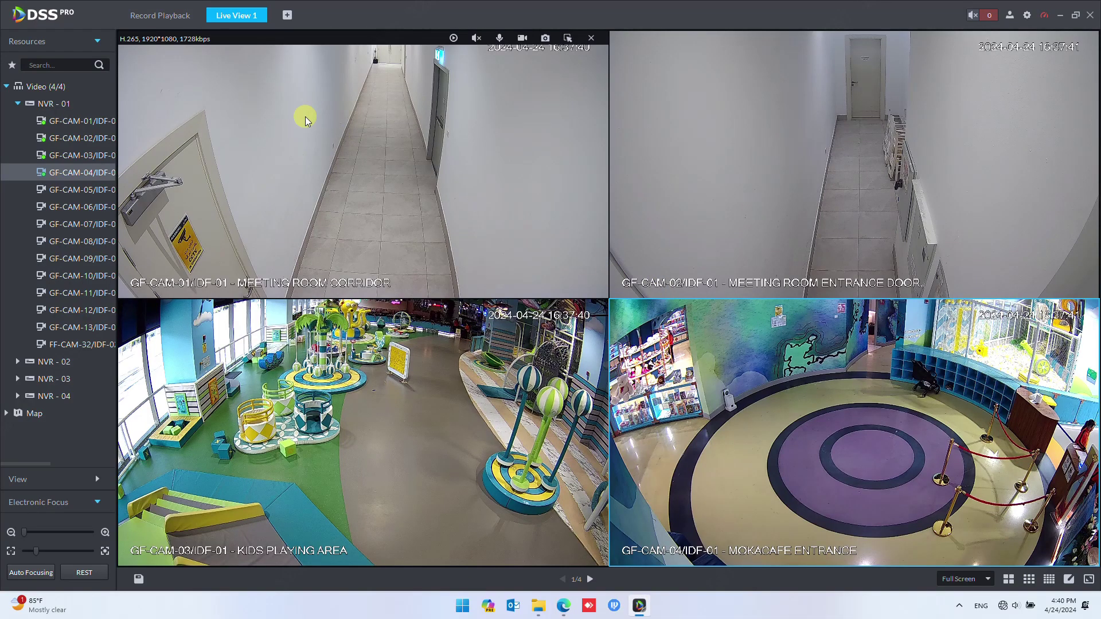
Step: Rerun the NVR-01 recording search and move the timeline from about 14:10 toward 16:37
{"action": "left_click", "coordinate": [160, 15]}
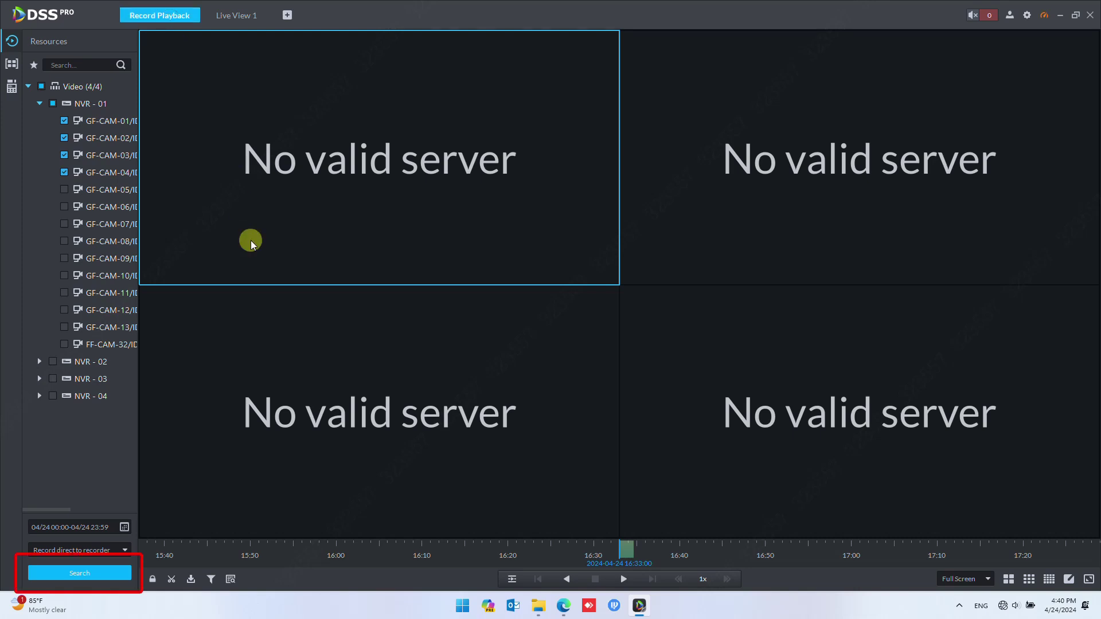
{"action": "left_click", "coordinate": [105, 573]}
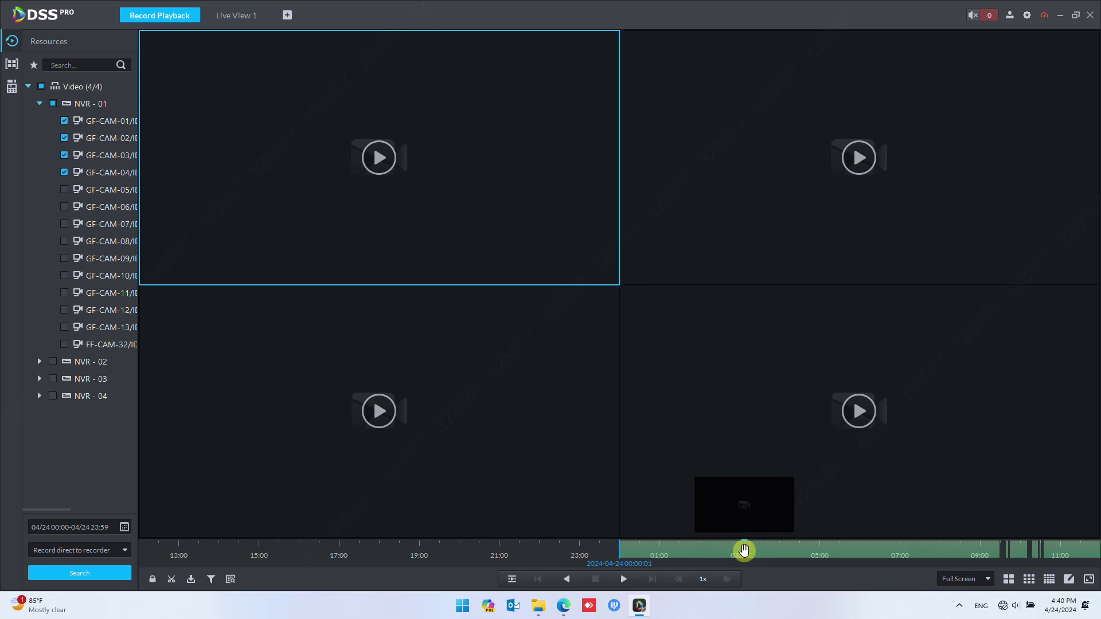
{"action": "left_click_drag", "start_coordinate": [743, 550], "coordinate": [276, 530]}
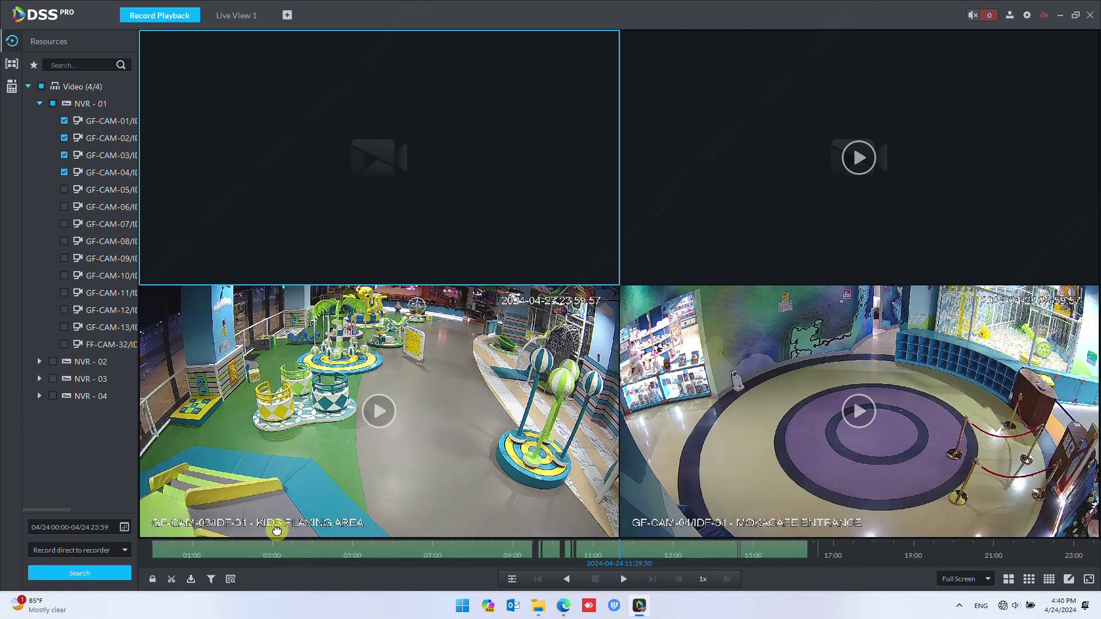
{"action": "left_click", "coordinate": [721, 549]}
{"action": "scroll", "coordinate": [625, 557], "scroll_direction": "up", "scroll_amount": 2}
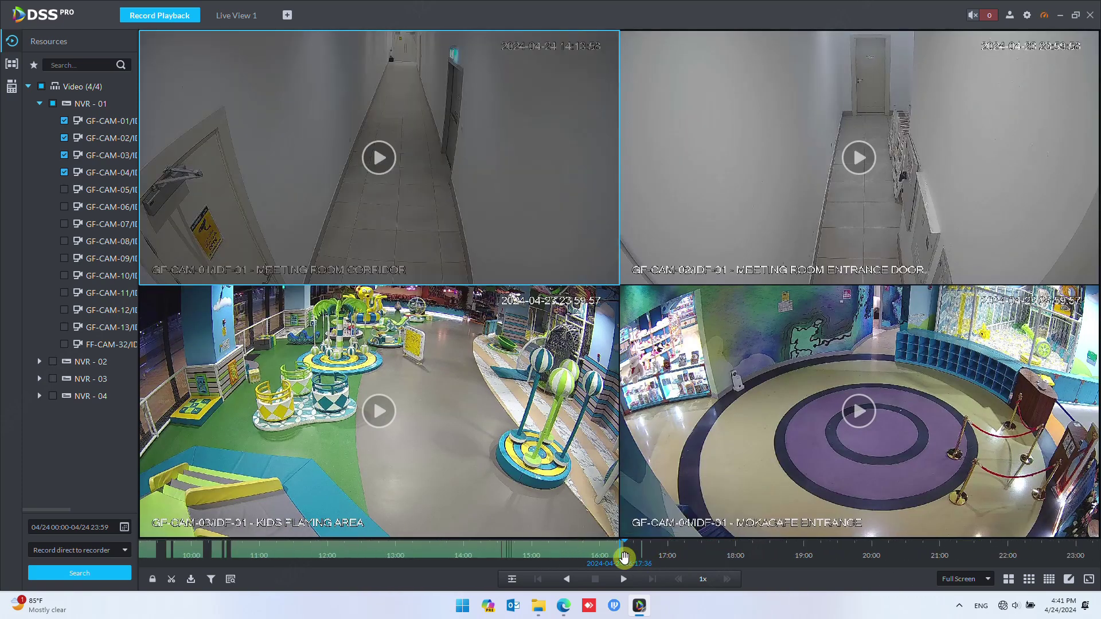
{"action": "scroll", "coordinate": [625, 557], "scroll_direction": "up", "scroll_amount": 2}
{"action": "left_click_drag", "start_coordinate": [659, 553], "coordinate": [548, 549]}
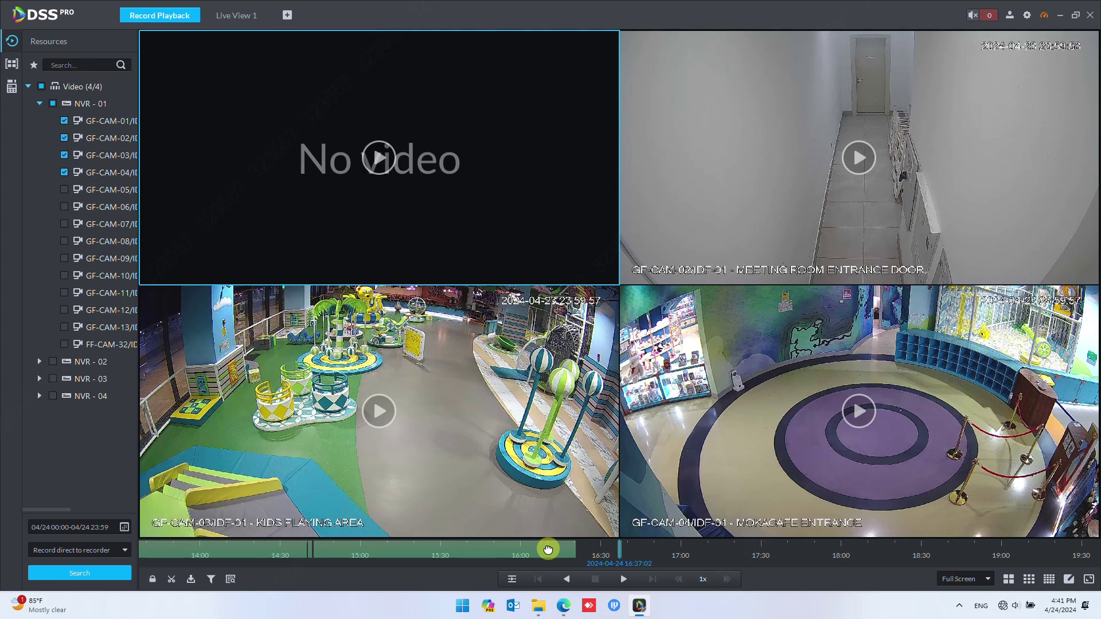
Step: Play all four cameras and scrub the timeline back toward the early hours
{"action": "left_click", "coordinate": [513, 579]}
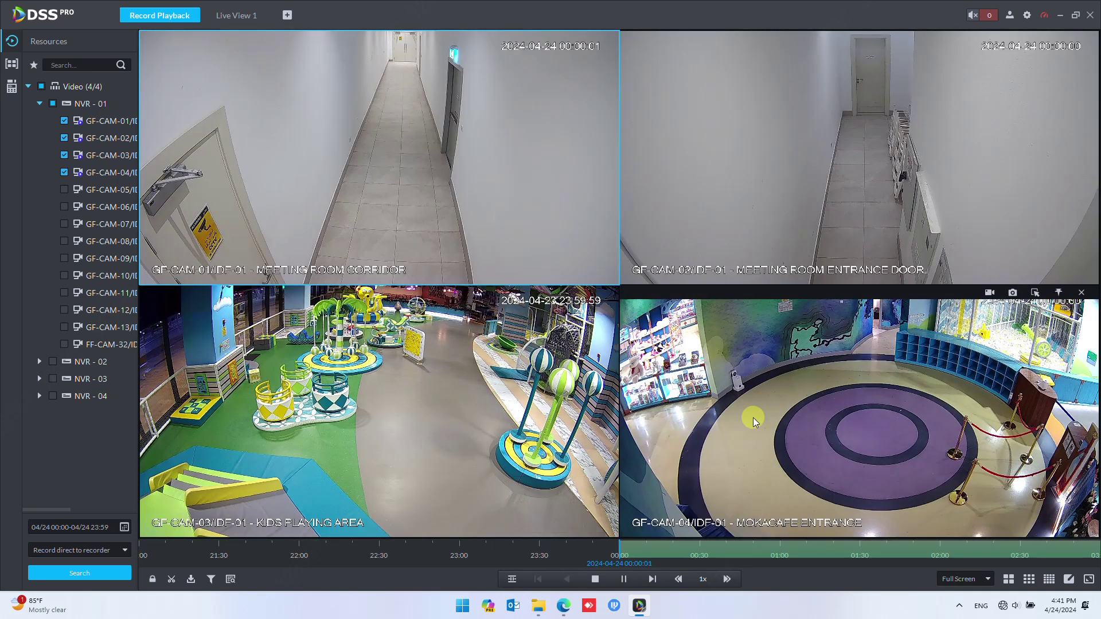
{"action": "scroll", "coordinate": [462, 553], "scroll_direction": "down", "scroll_amount": 1}
{"action": "left_click_drag", "start_coordinate": [463, 553], "coordinate": [575, 548]}
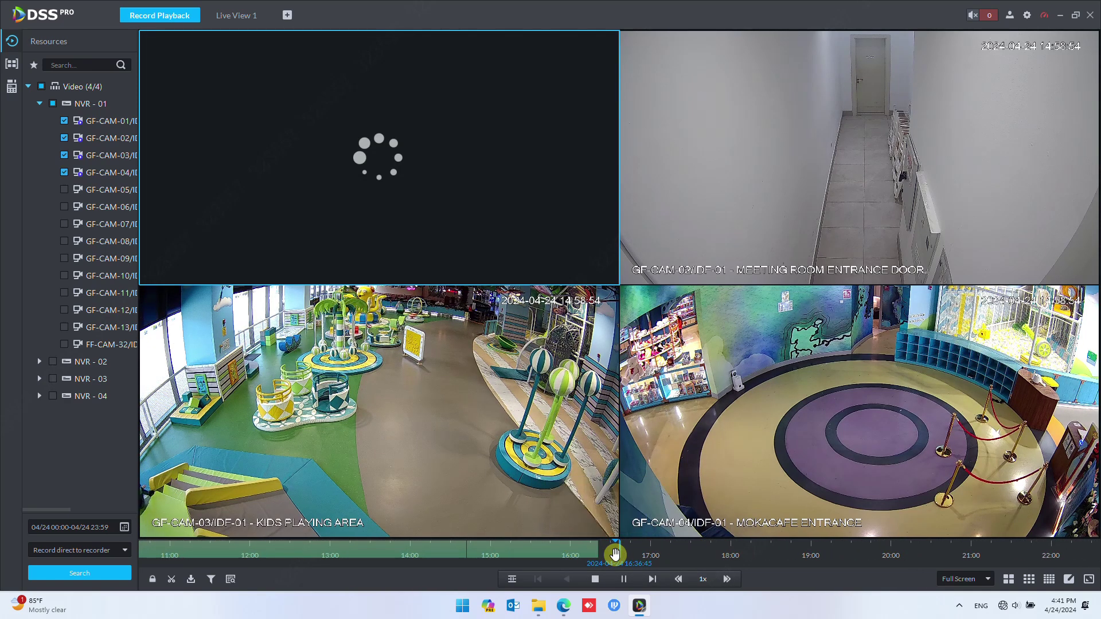
{"action": "scroll", "coordinate": [625, 558], "scroll_direction": "up", "scroll_amount": 3}
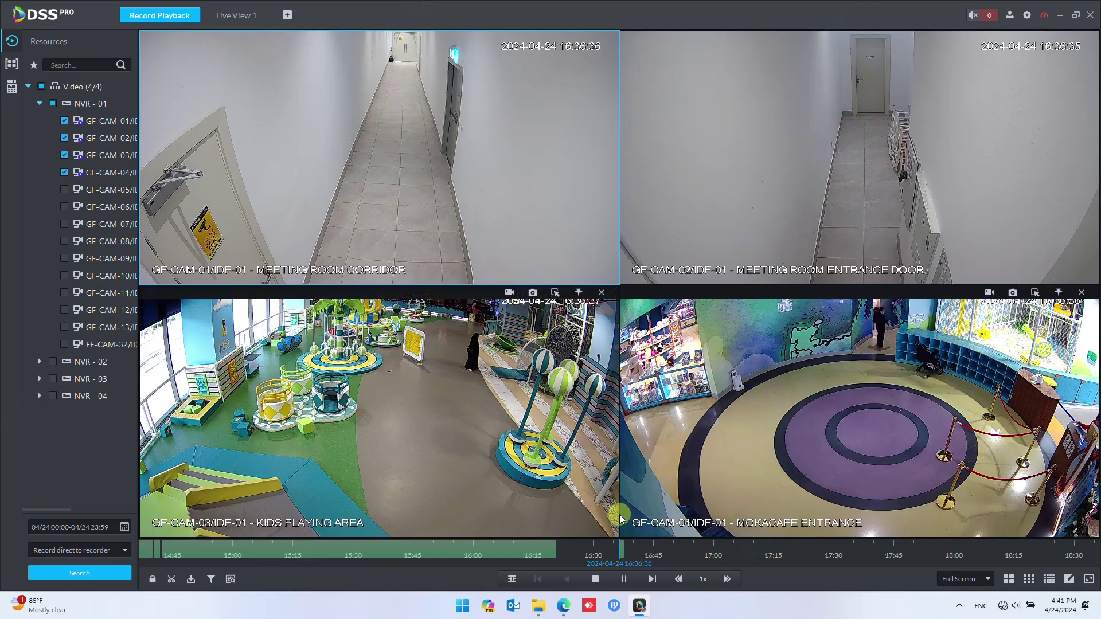
{"action": "left_click", "coordinate": [564, 613]}
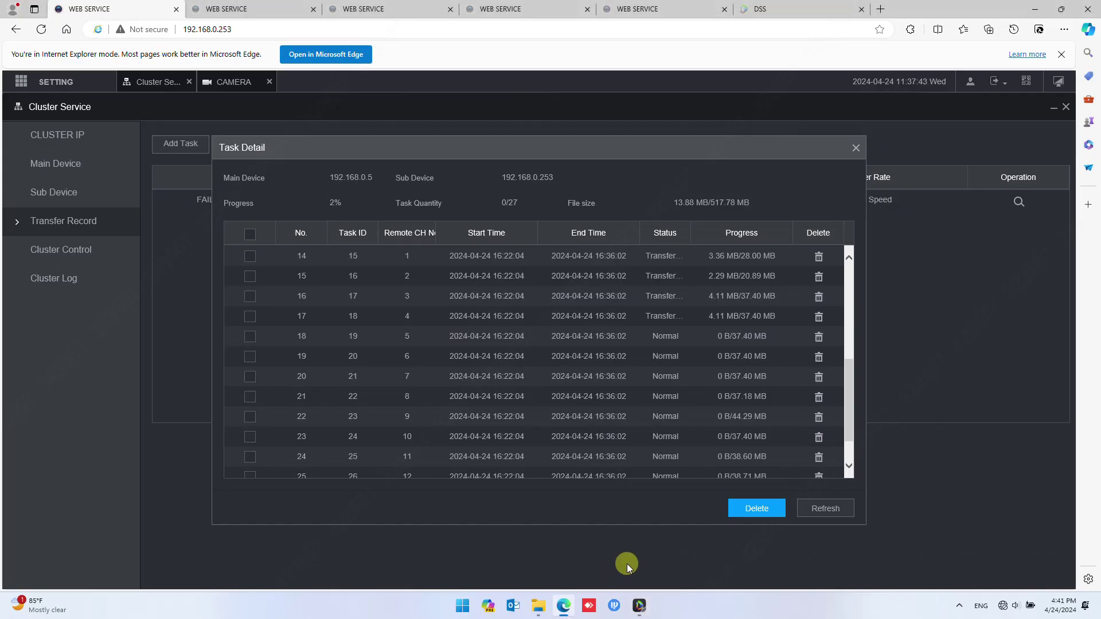
Step: Refresh the transfer task detail, then close it to see the transfer list
{"action": "left_click", "coordinate": [822, 514]}
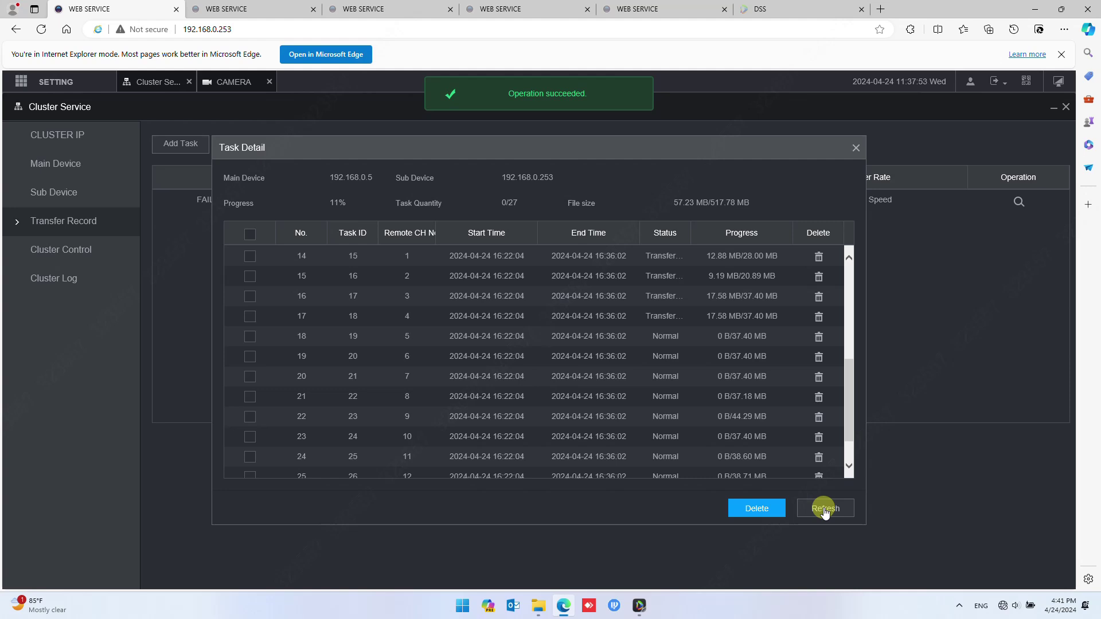
{"action": "left_click", "coordinate": [854, 151]}
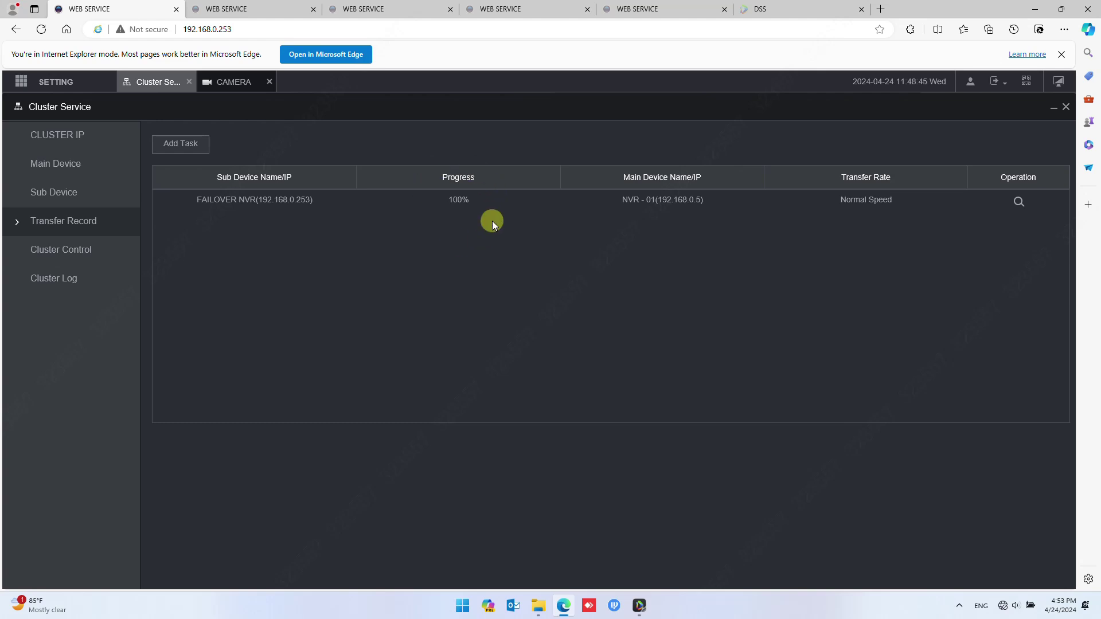
Step: Rerun the NVR-01 recording search and center the playback timeline on footage around 16:35
{"action": "left_click", "coordinate": [639, 605]}
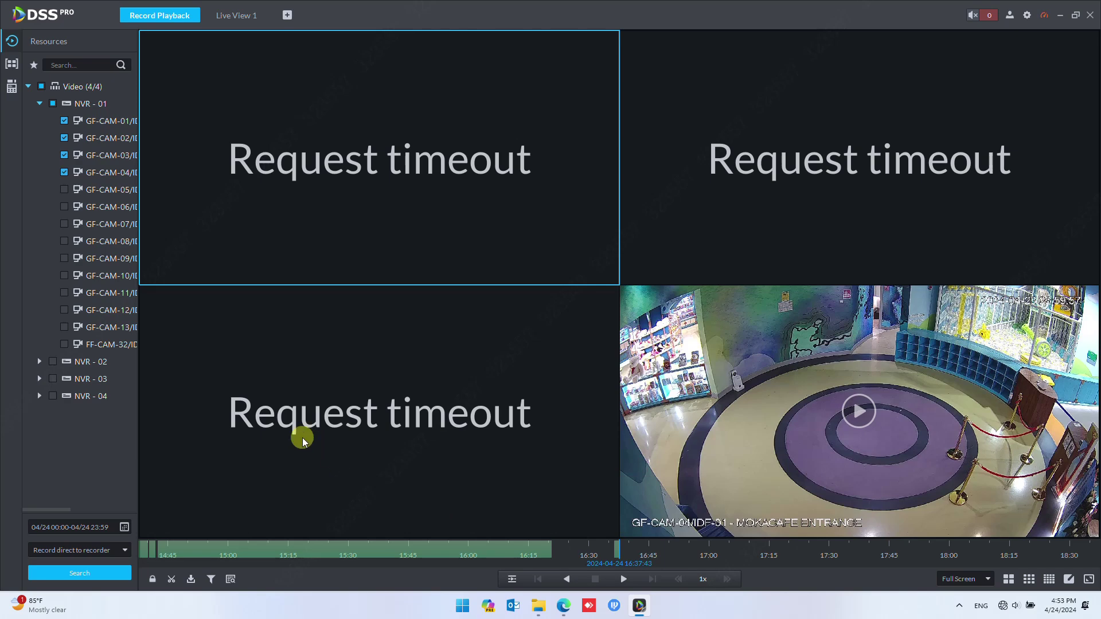
{"action": "left_click", "coordinate": [80, 574]}
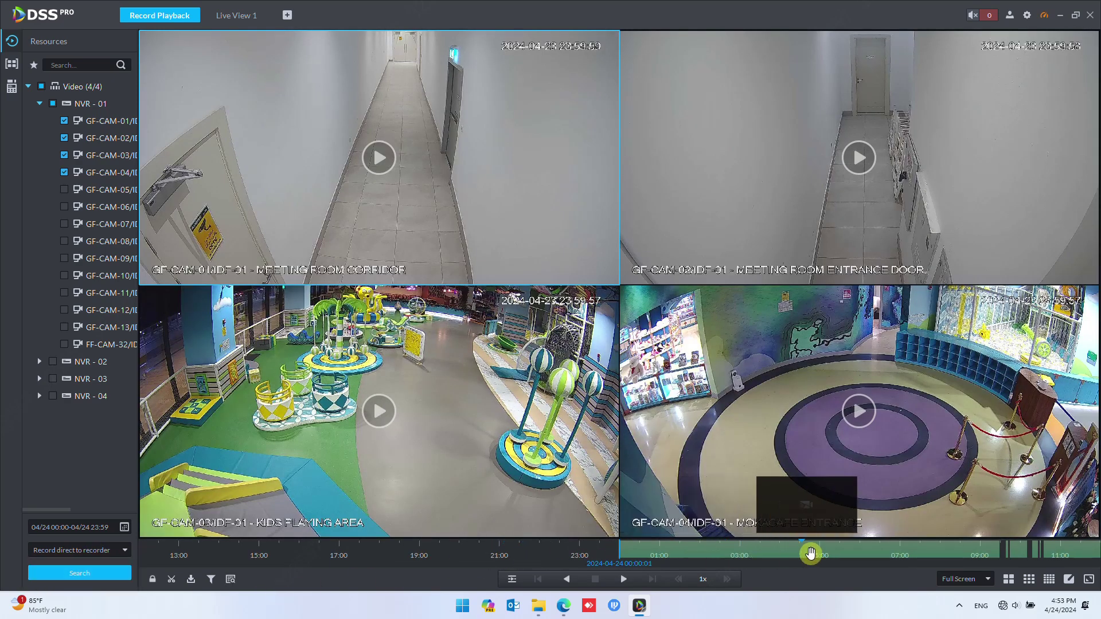
{"action": "left_click", "coordinate": [810, 553]}
{"action": "left_click_drag", "start_coordinate": [810, 554], "coordinate": [319, 555]}
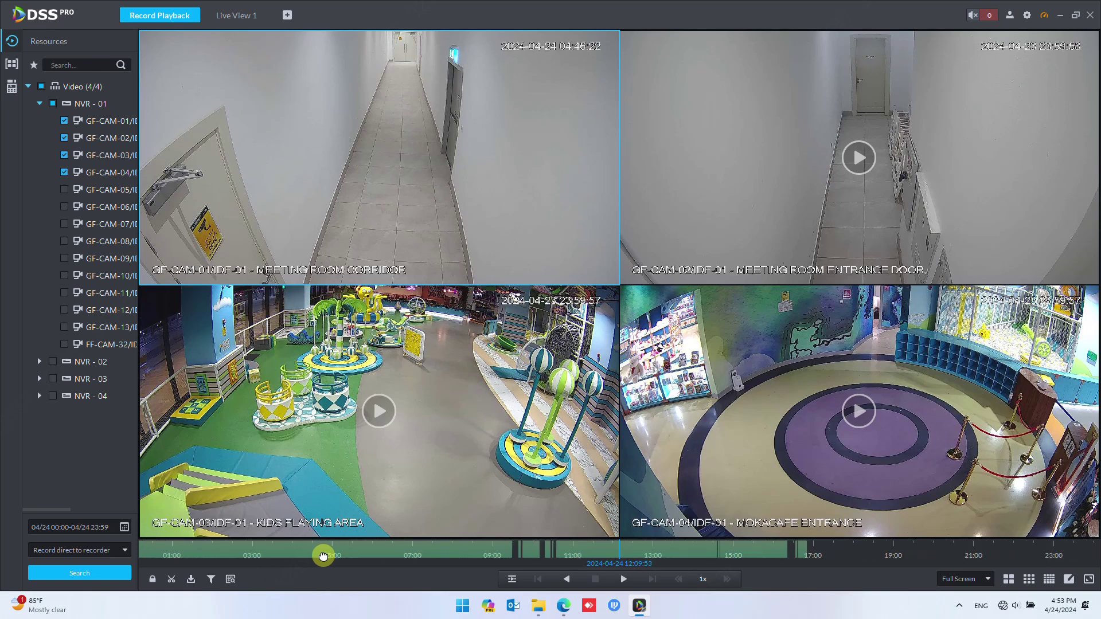
{"action": "scroll", "coordinate": [696, 552], "scroll_direction": "up", "scroll_amount": 1}
{"action": "left_click_drag", "start_coordinate": [746, 553], "coordinate": [561, 550]}
{"action": "scroll", "coordinate": [665, 551], "scroll_direction": "up", "scroll_amount": 3}
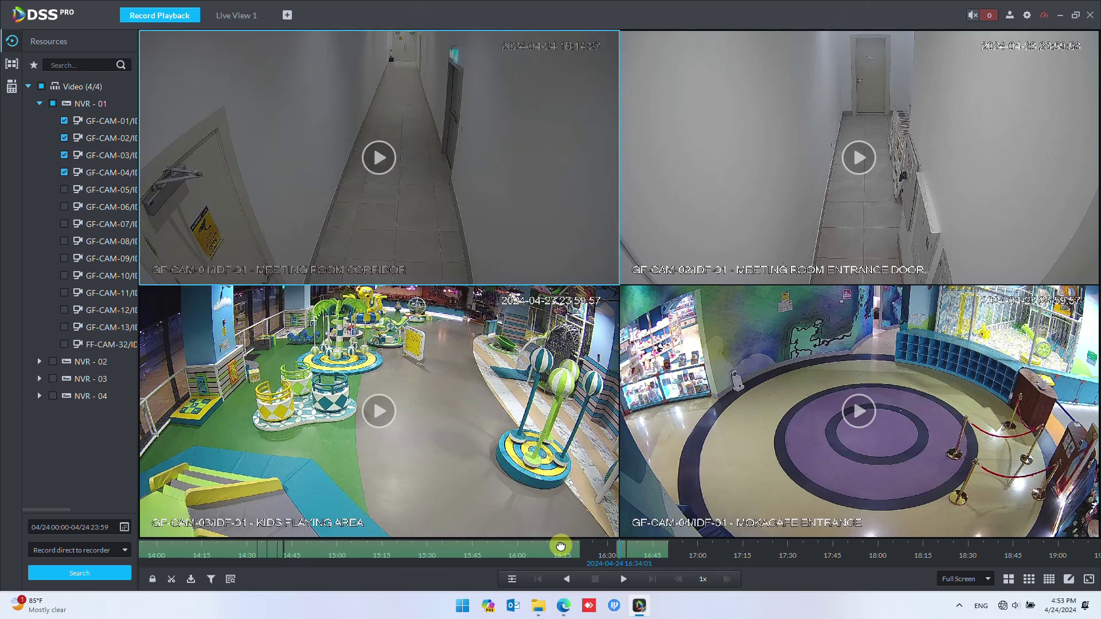
{"action": "scroll", "coordinate": [611, 556], "scroll_direction": "up", "scroll_amount": 1}
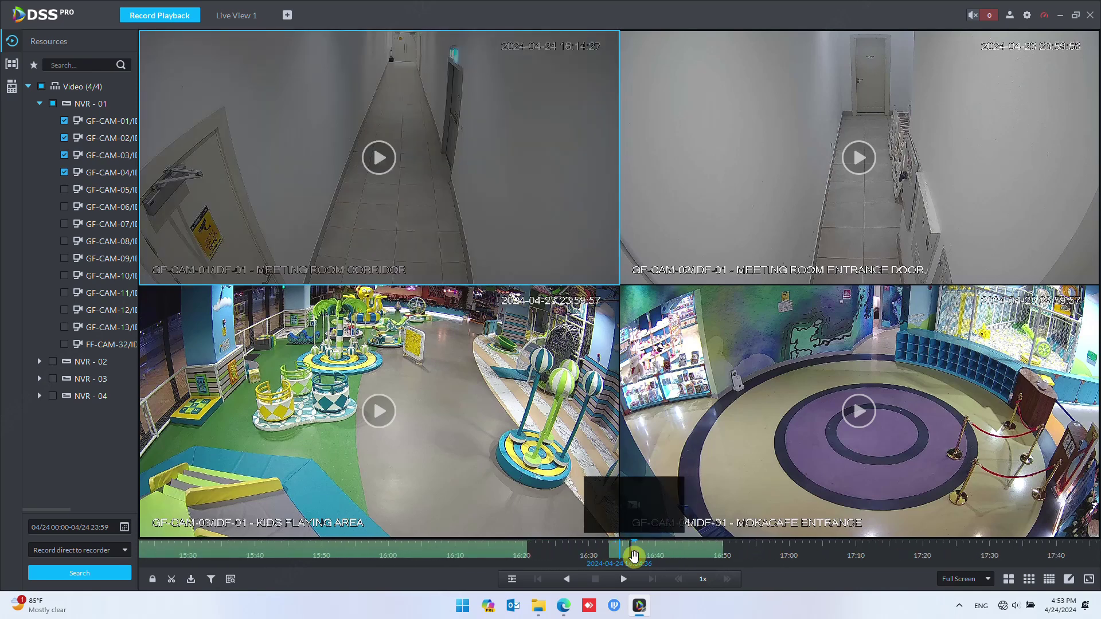
{"action": "scroll", "coordinate": [620, 555], "scroll_direction": "up", "scroll_amount": 1}
{"action": "scroll", "coordinate": [620, 555], "scroll_direction": "up", "scroll_amount": 2}
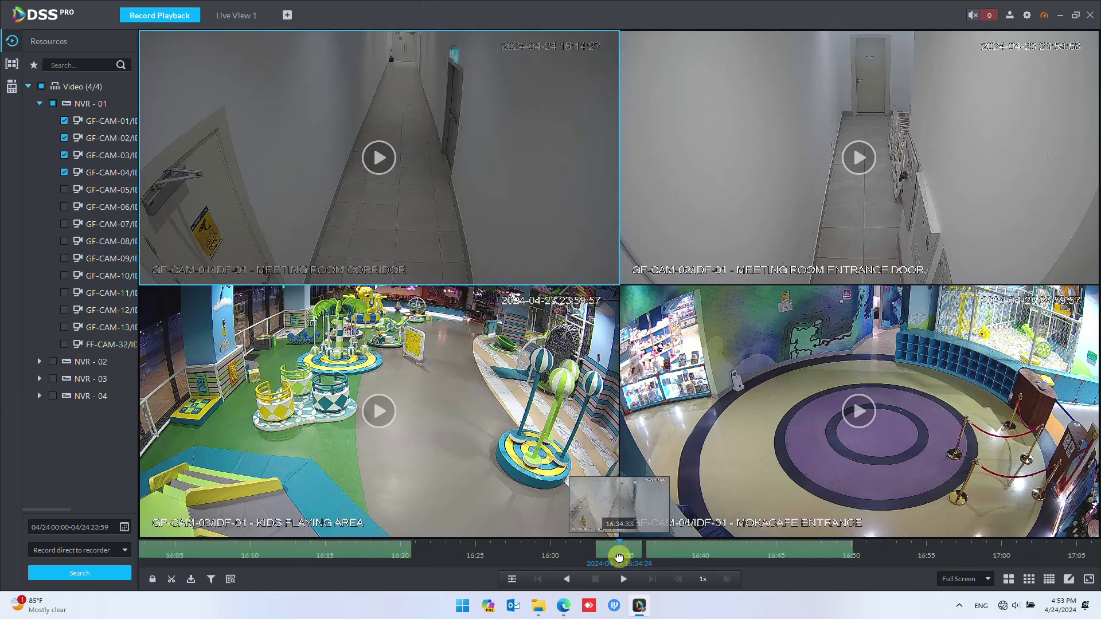
{"action": "left_click_drag", "start_coordinate": [619, 555], "coordinate": [542, 556]}
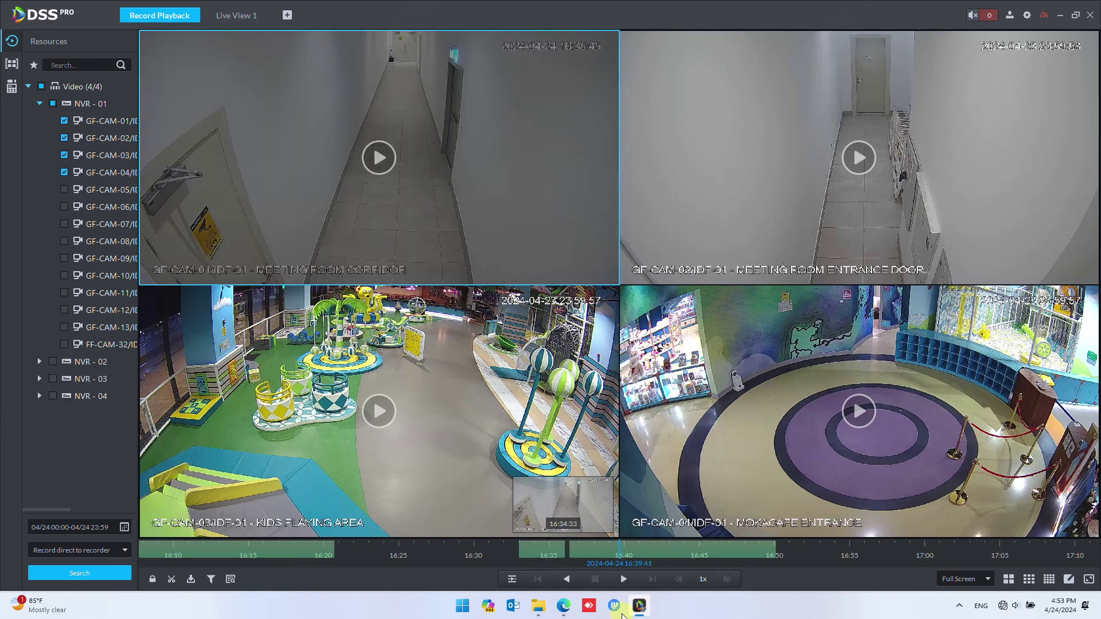
{"action": "left_click", "coordinate": [562, 606]}
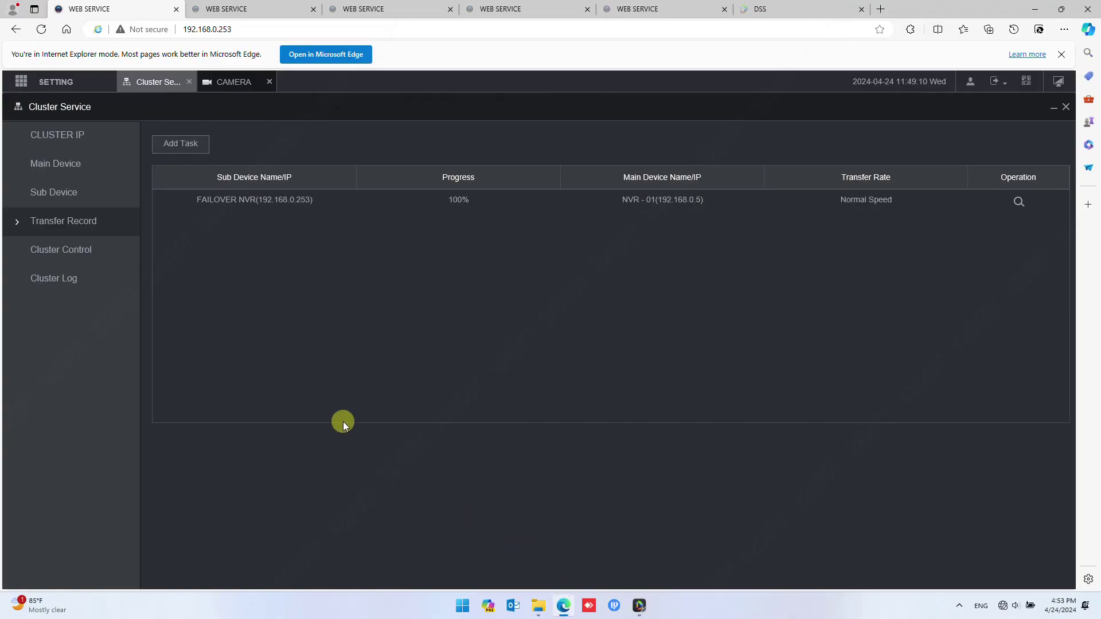
Step: Search the cluster log for 2024-04-24 events and view the Main/Sub Switch event details
{"action": "left_click", "coordinate": [65, 278]}
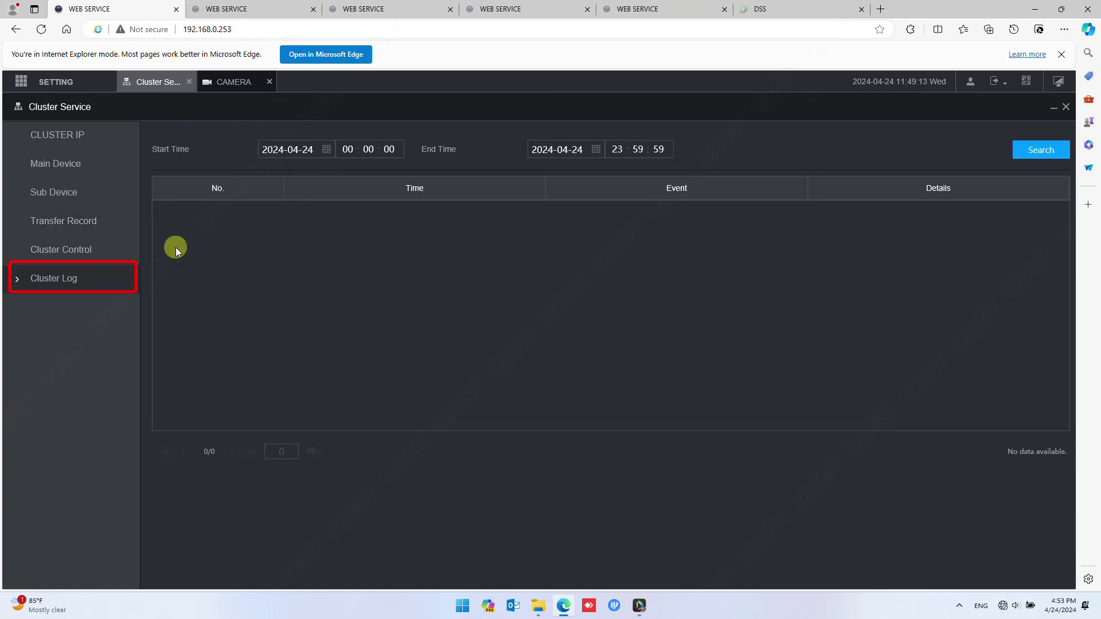
{"action": "left_click", "coordinate": [1036, 154]}
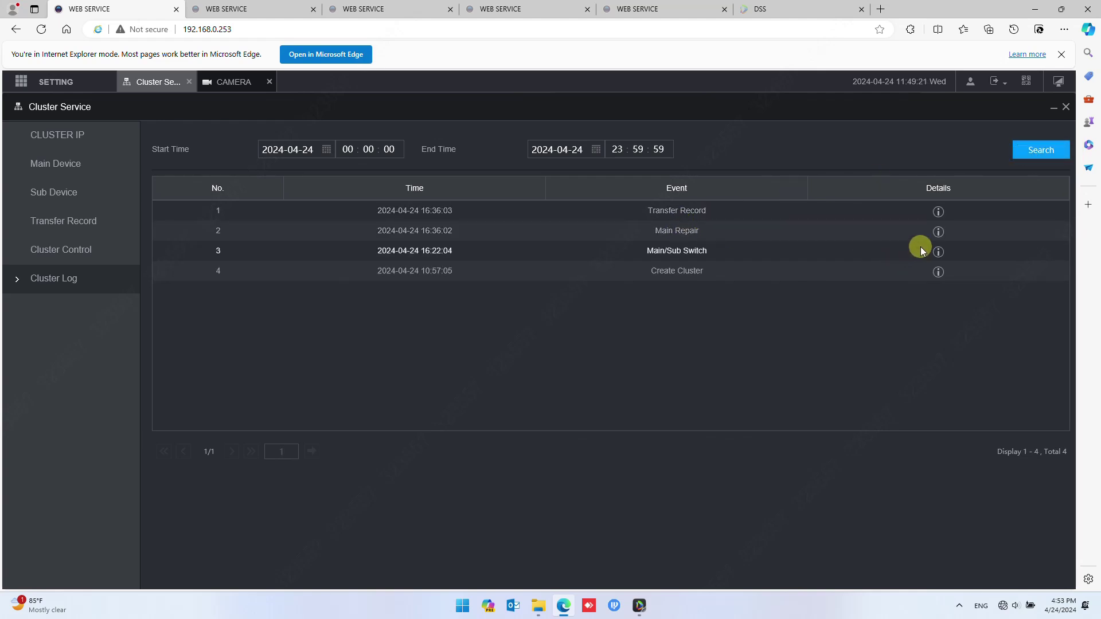
{"action": "left_click", "coordinate": [938, 253]}
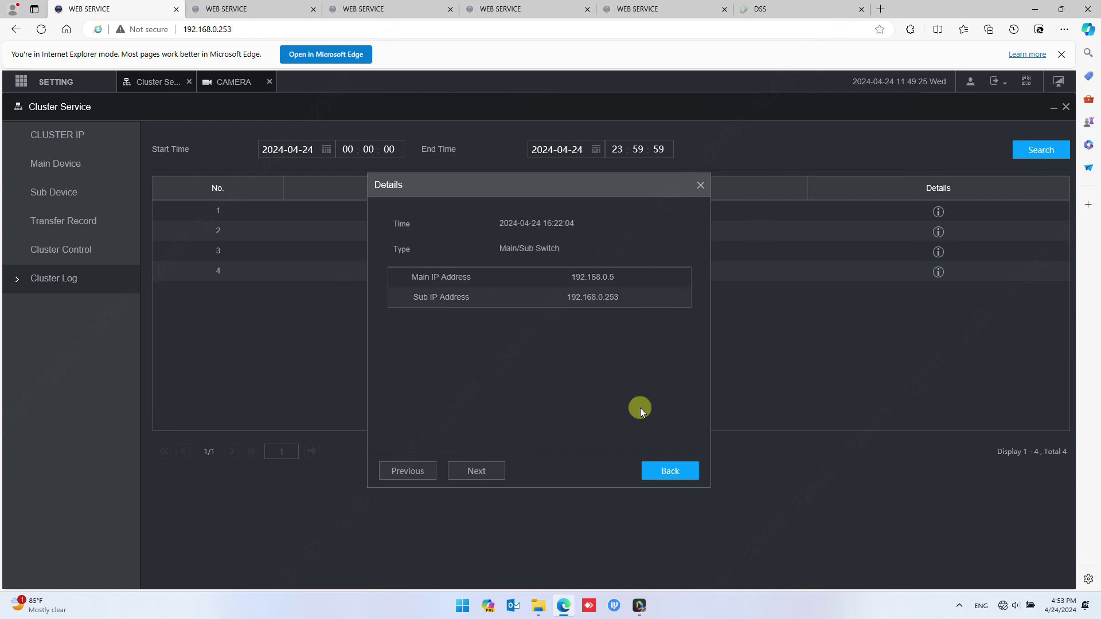
Step: Review the Main Repair and Transfer Record event details, returning to the log after each
{"action": "left_click", "coordinate": [671, 471]}
{"action": "left_click", "coordinate": [658, 470]}
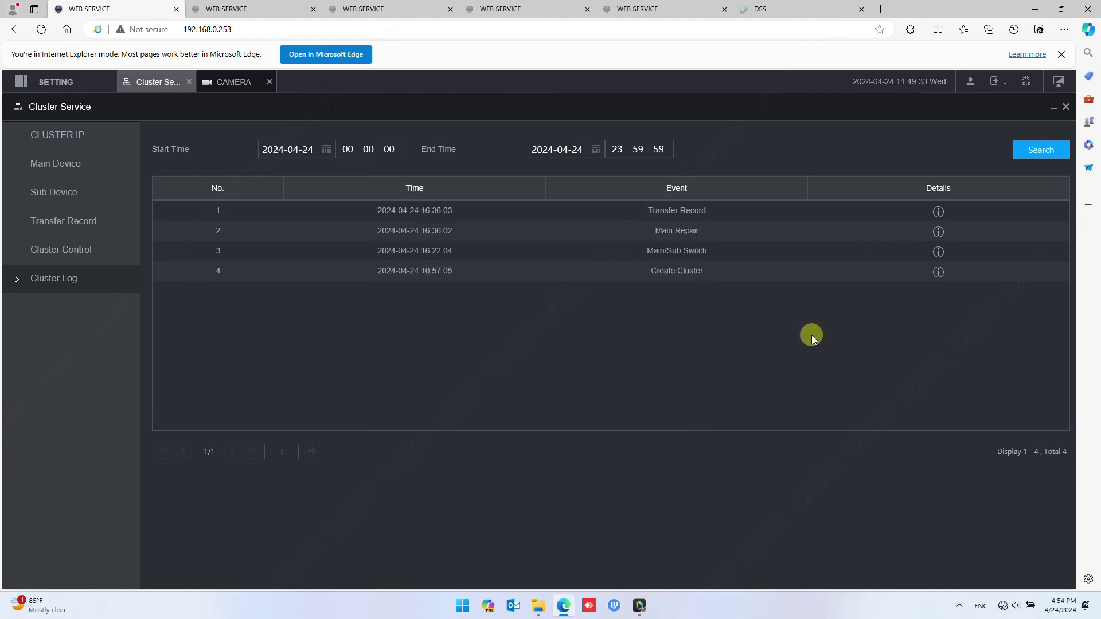
{"action": "left_click", "coordinate": [936, 213]}
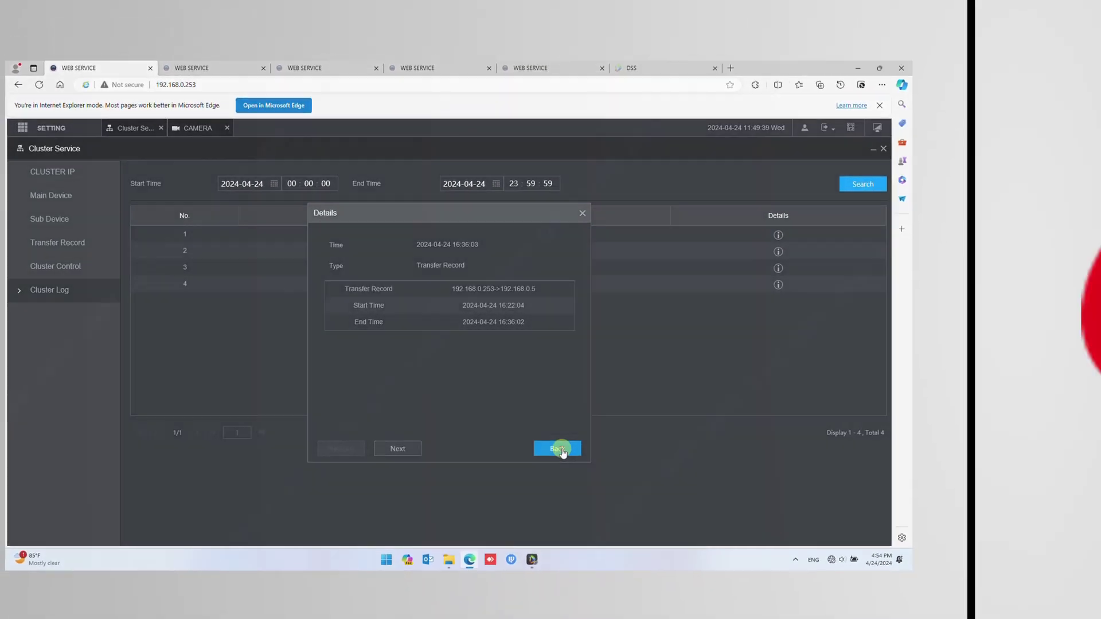
{"action": "left_click", "coordinate": [667, 470]}
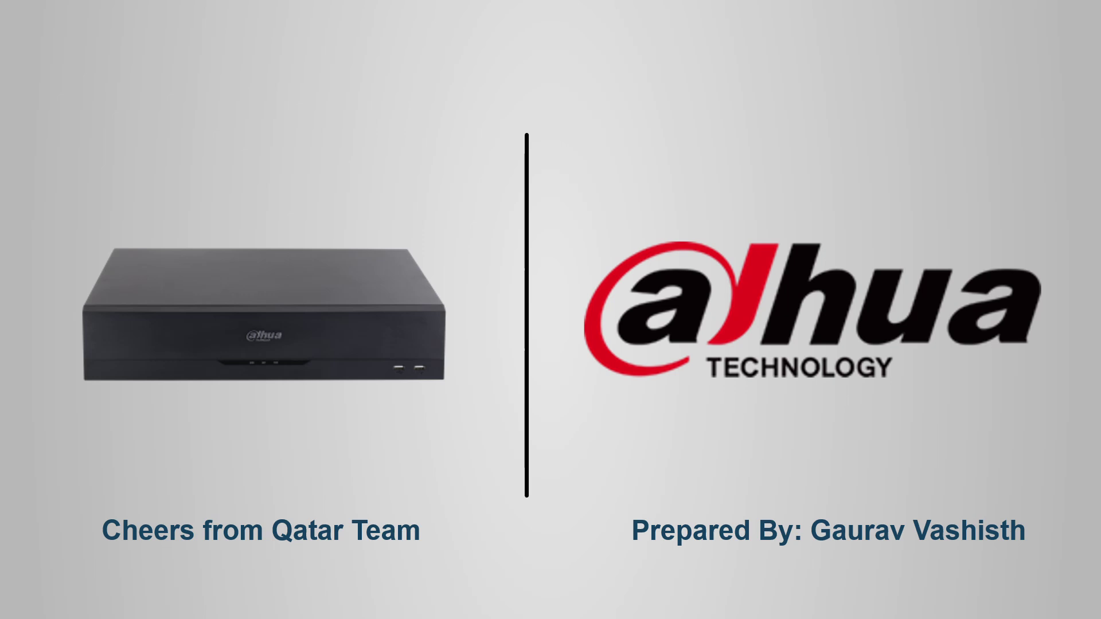